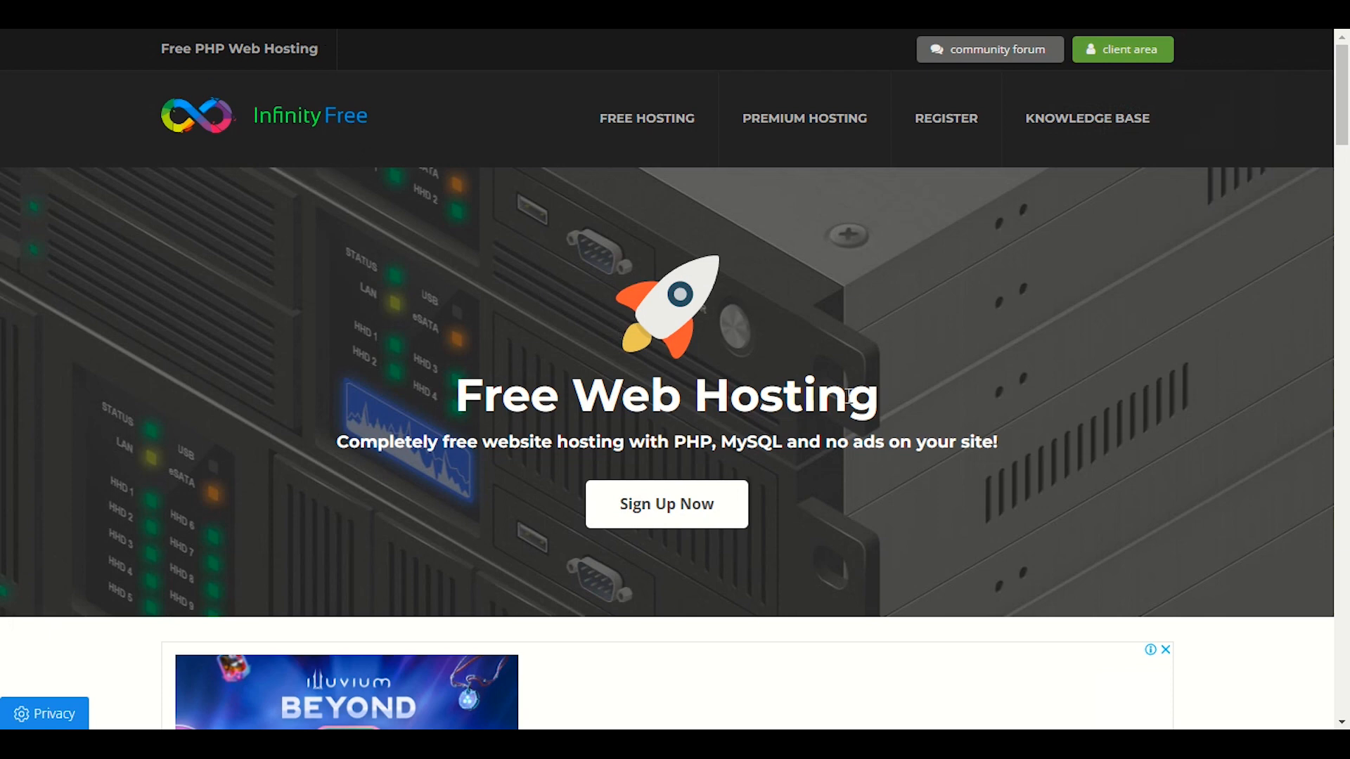
Browse the hosting features on the home page, then go to the REGISTER page
scroll(973, 318, down, 5)
scroll(977, 322, down, 20)
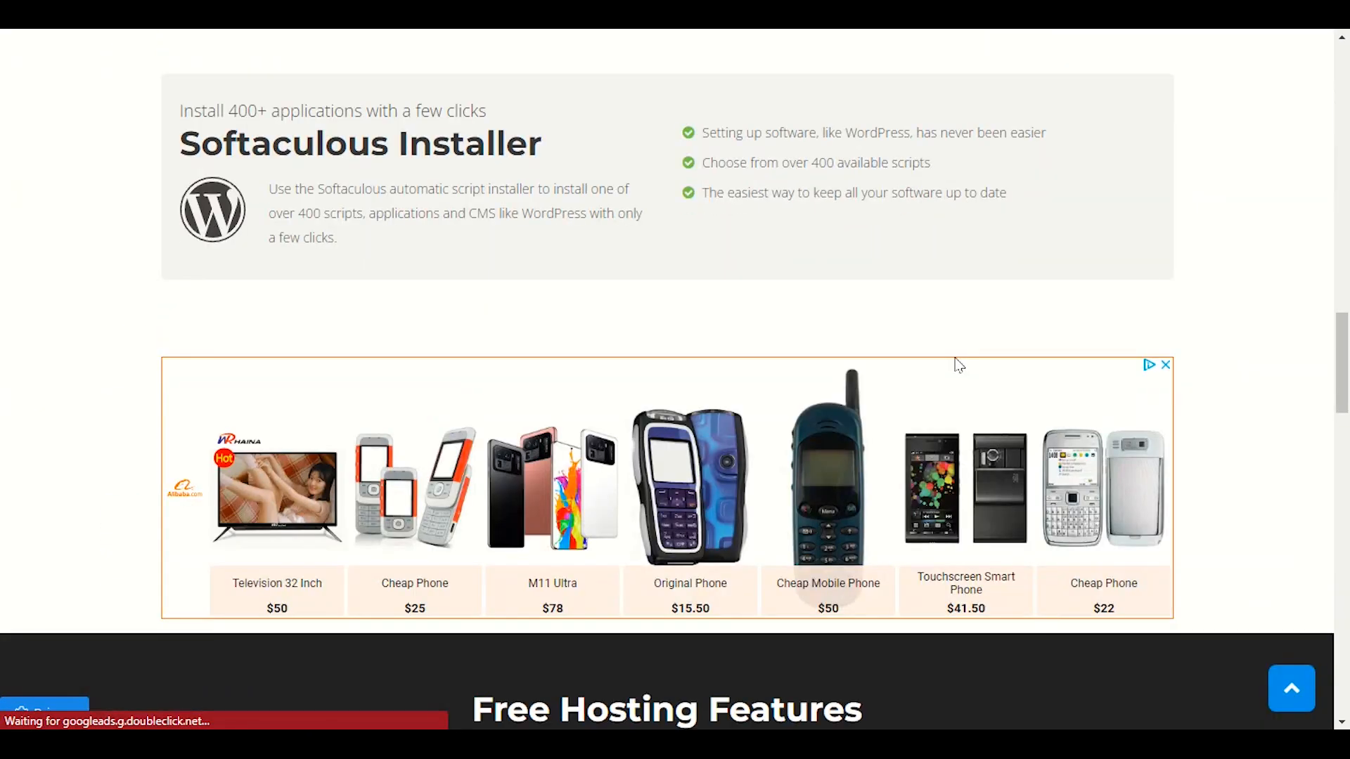
scroll(970, 365, down, 4)
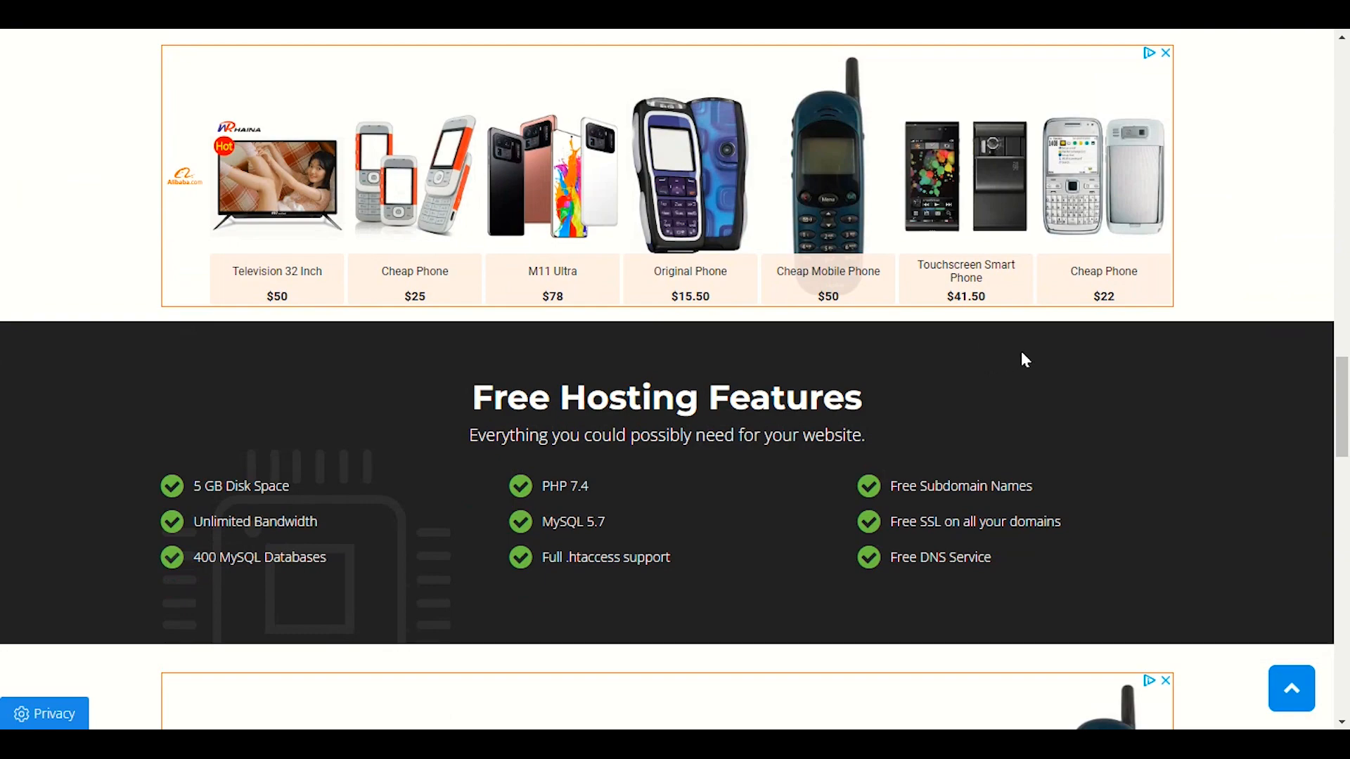
scroll(1025, 359, up, 20)
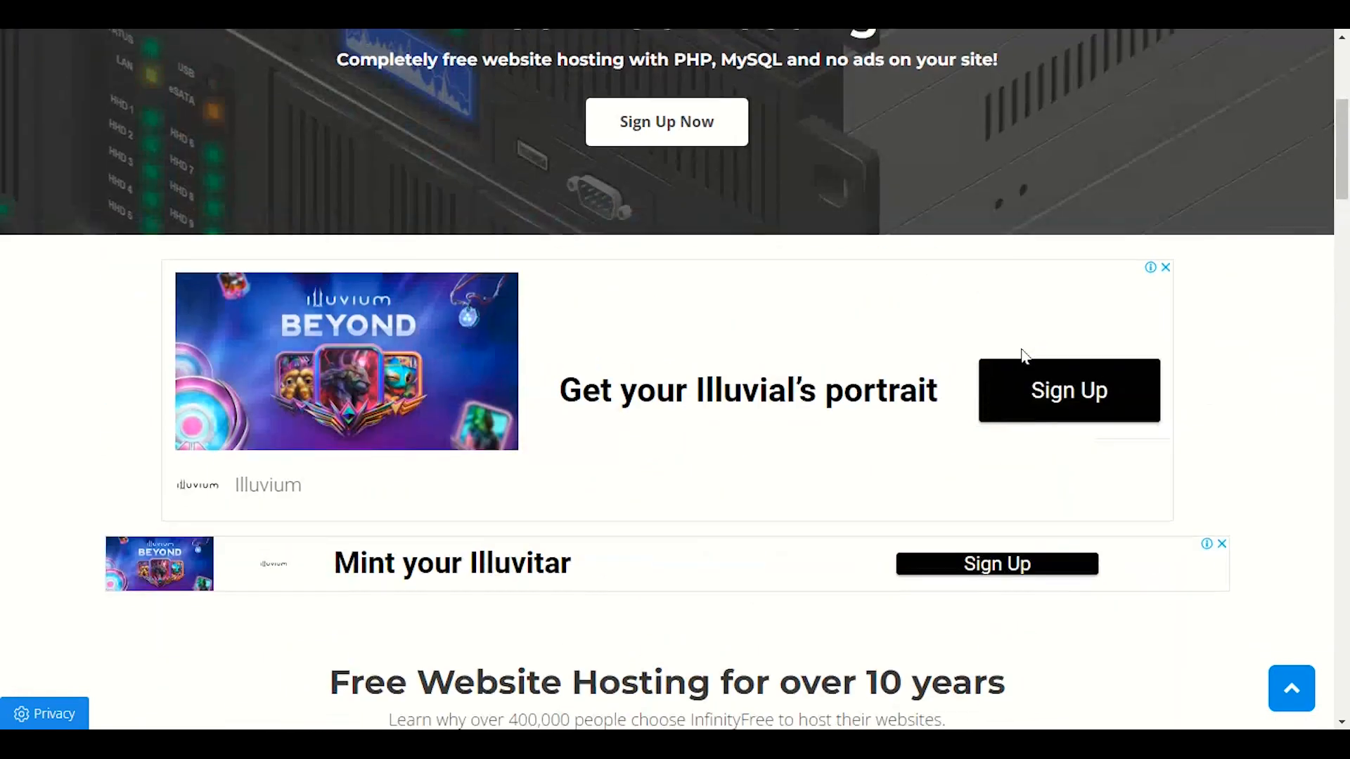
scroll(1024, 355, up, 5)
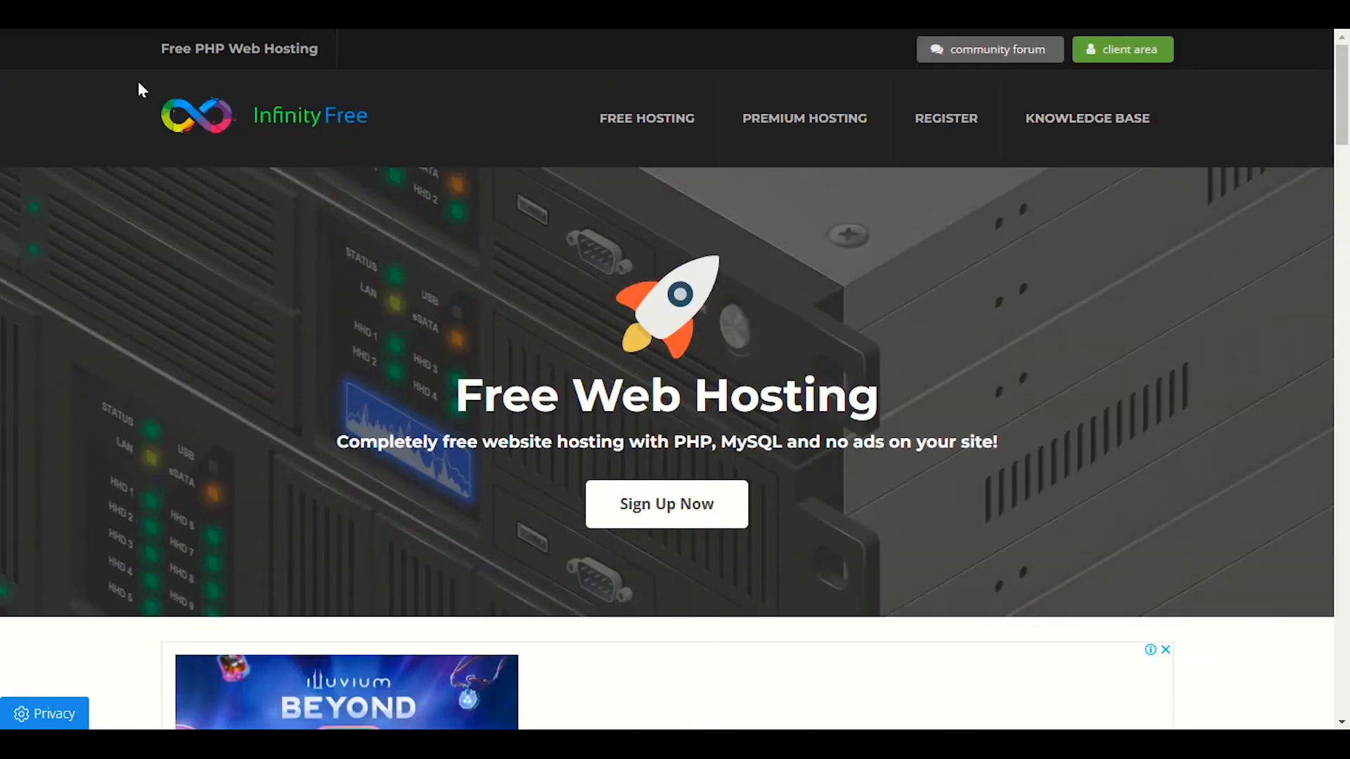
click(962, 149)
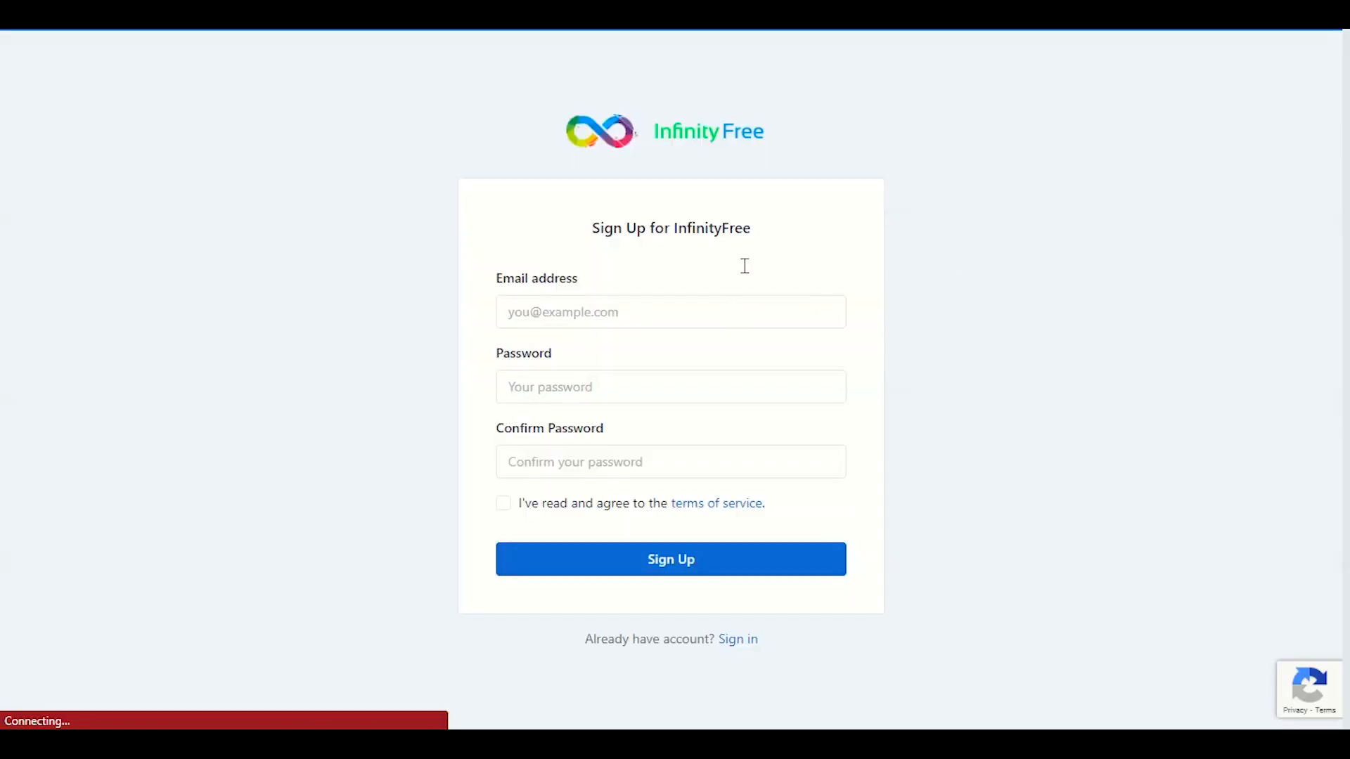
Enter the account email address, the password and its confirmation, accept the terms, and submit
click(714, 309)
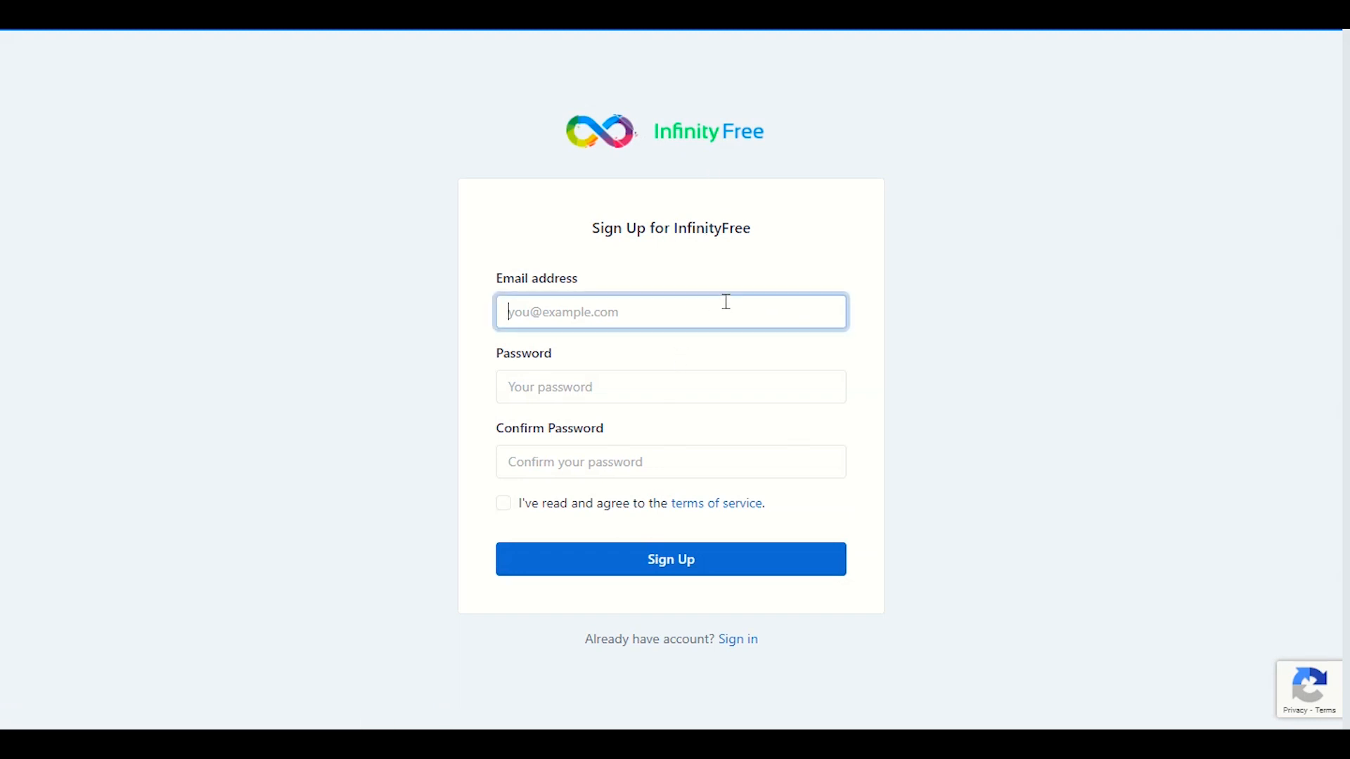
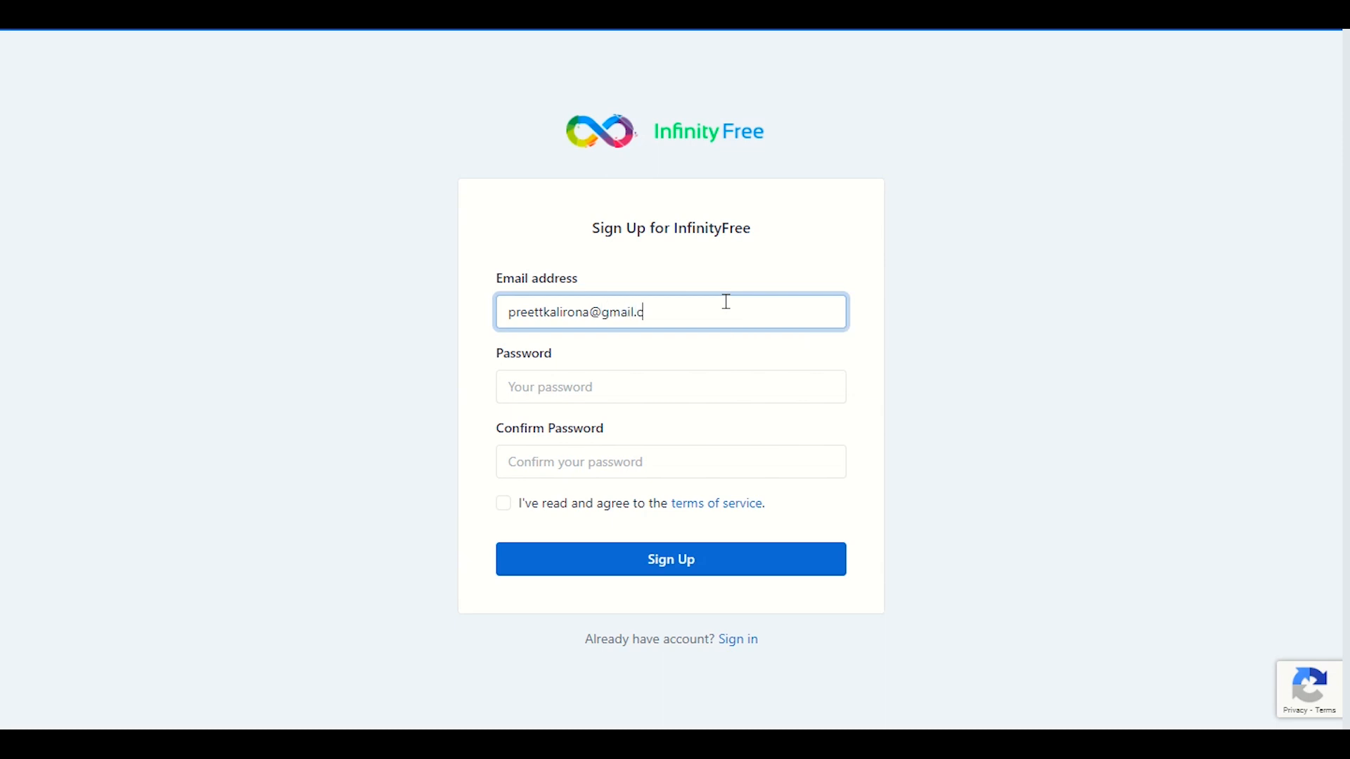
click(777, 376)
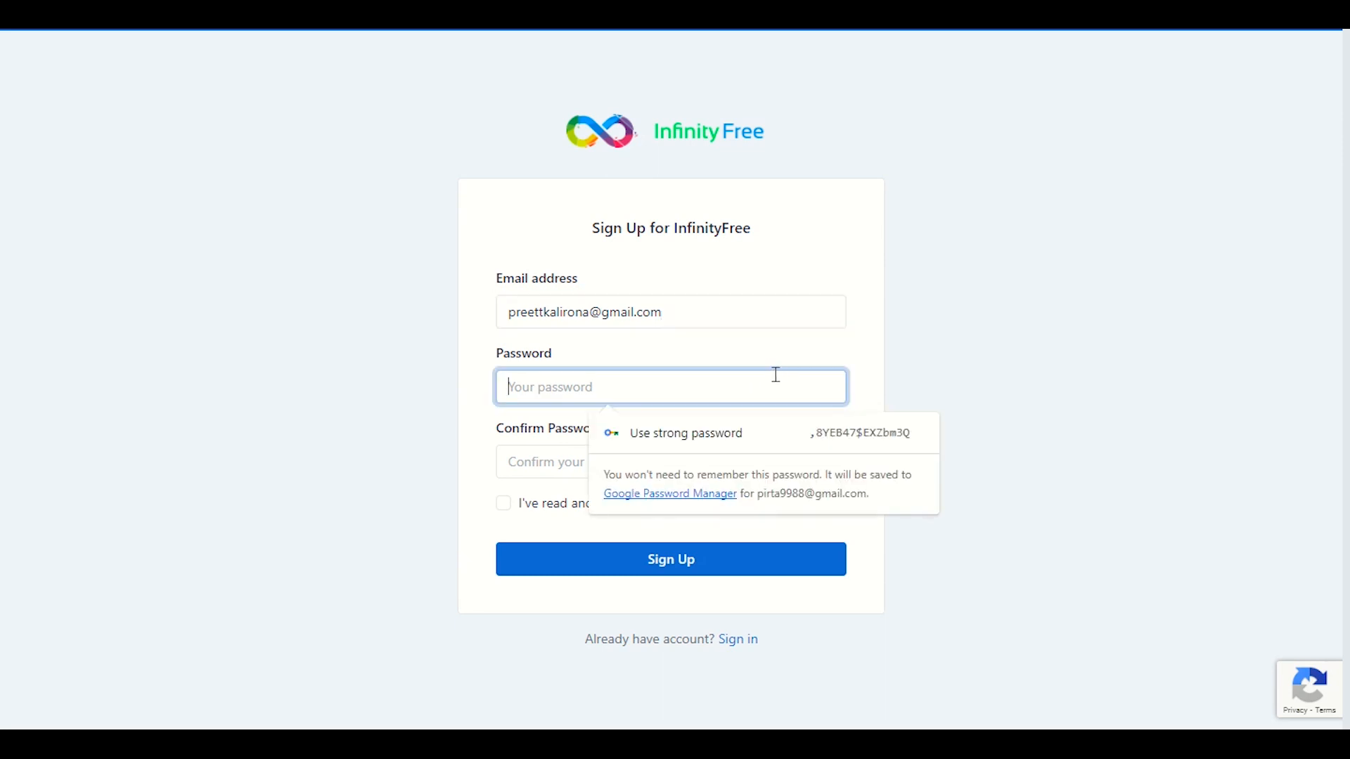
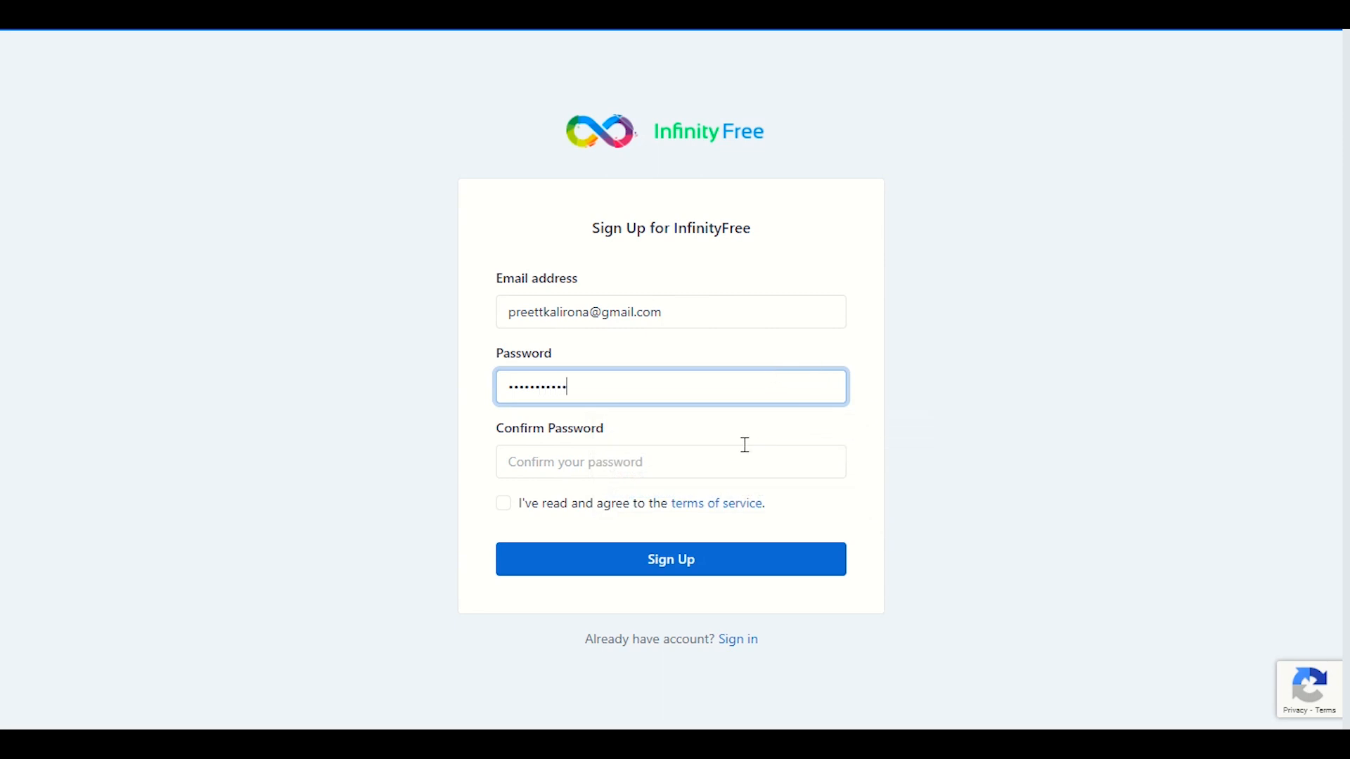
click(723, 454)
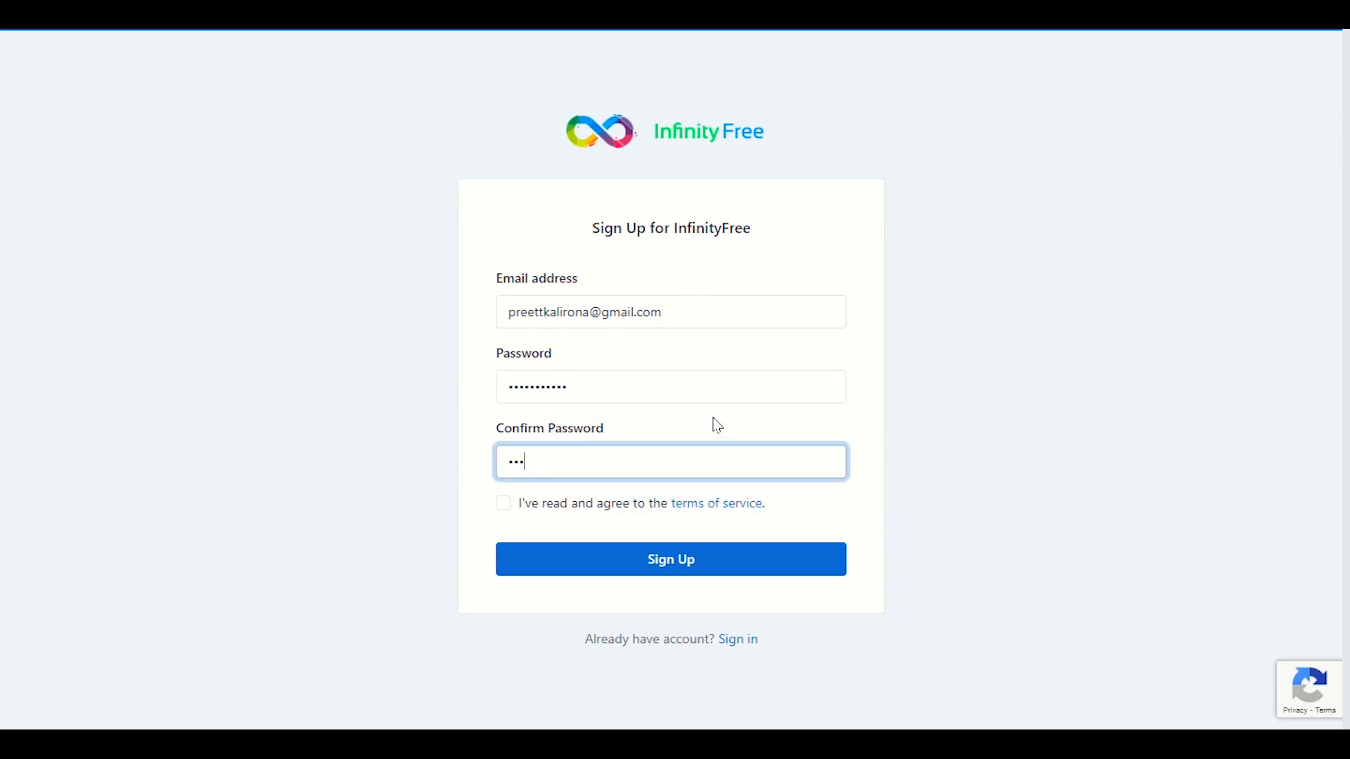
click(505, 508)
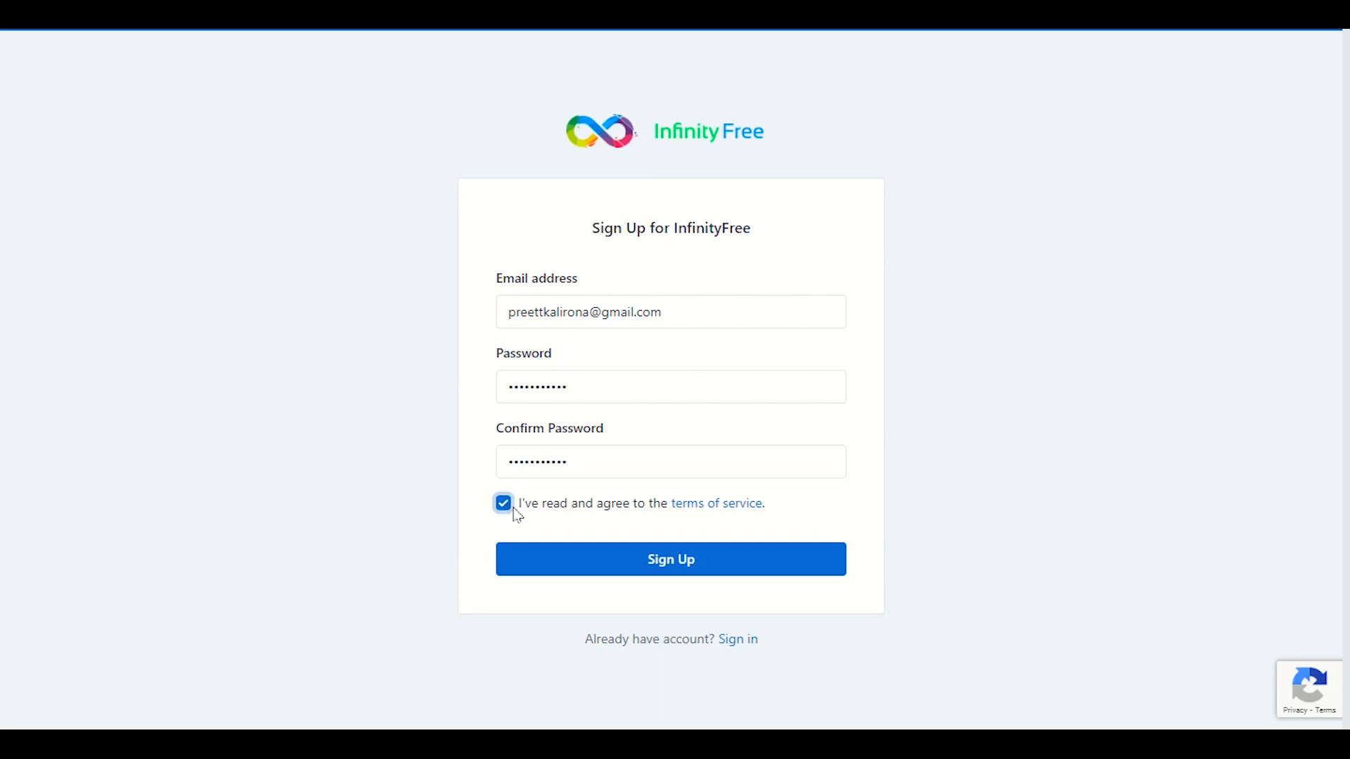
click(609, 574)
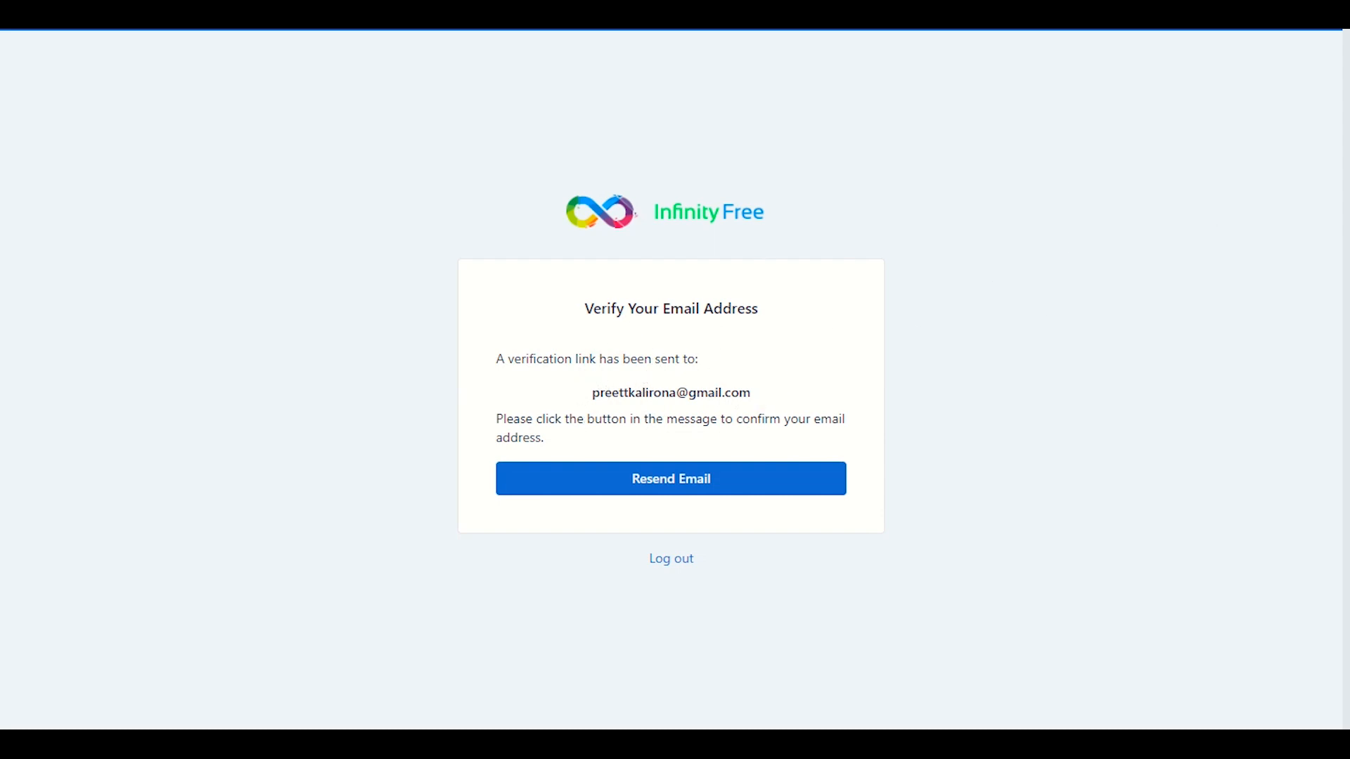
Launch Chrome from the desktop with a profile, maximize it, and reach Gmail via a Google search
key(super+d)
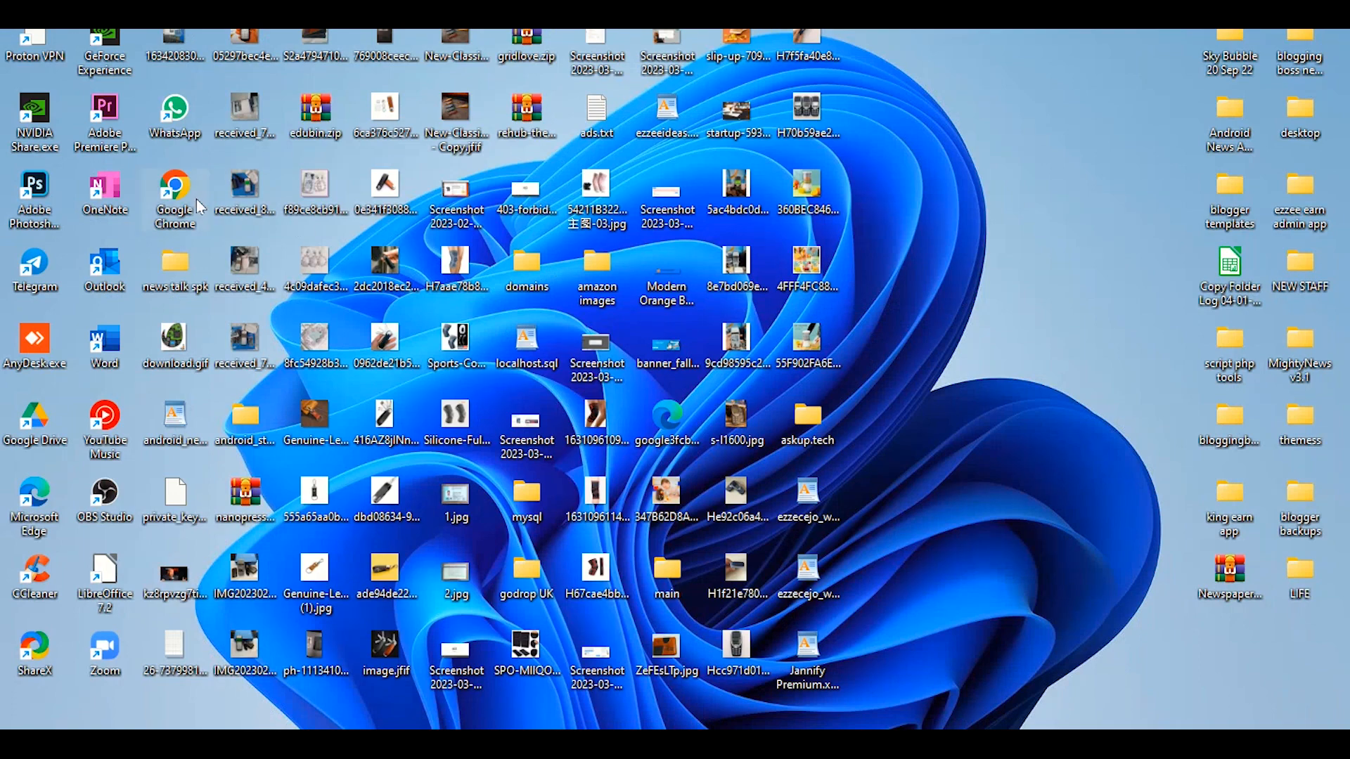
double_click(196, 199)
scroll(372, 418, down, 3)
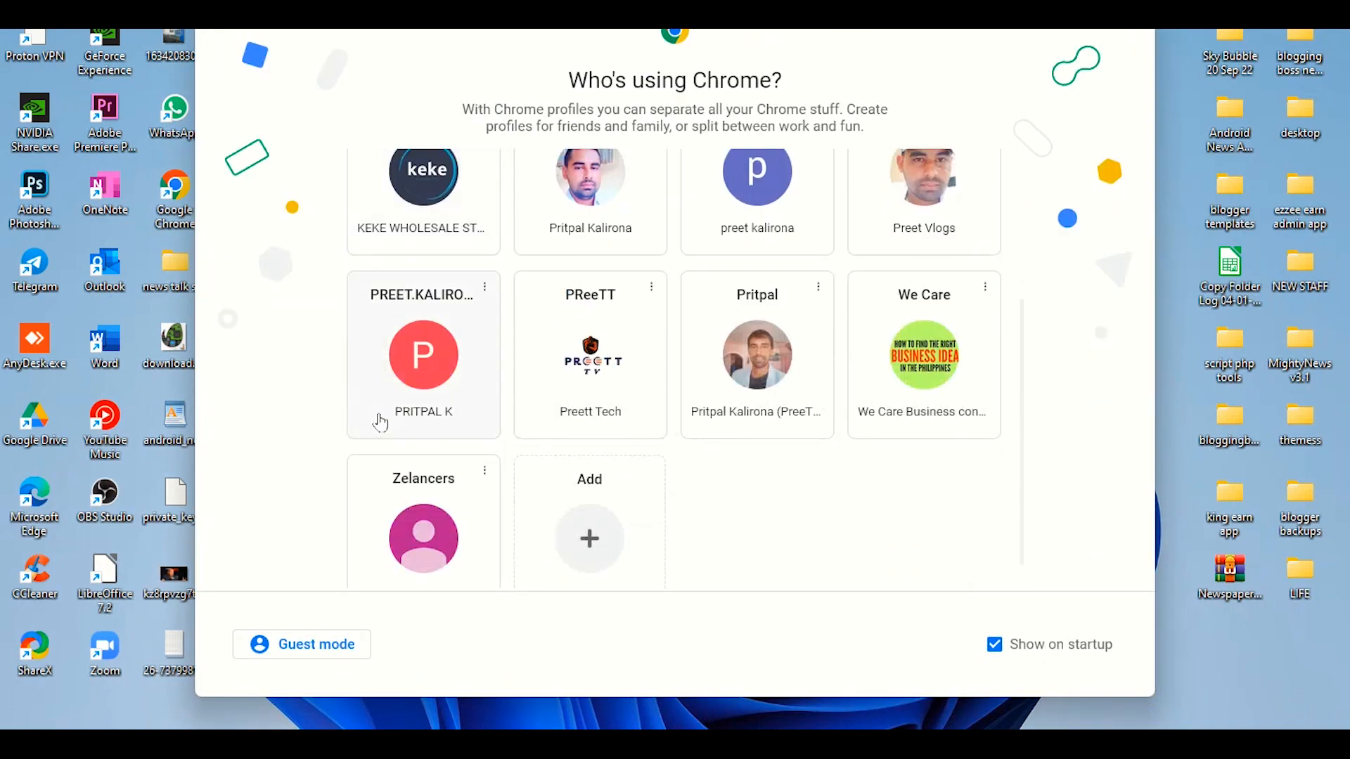
click(380, 422)
double_click(1179, 100)
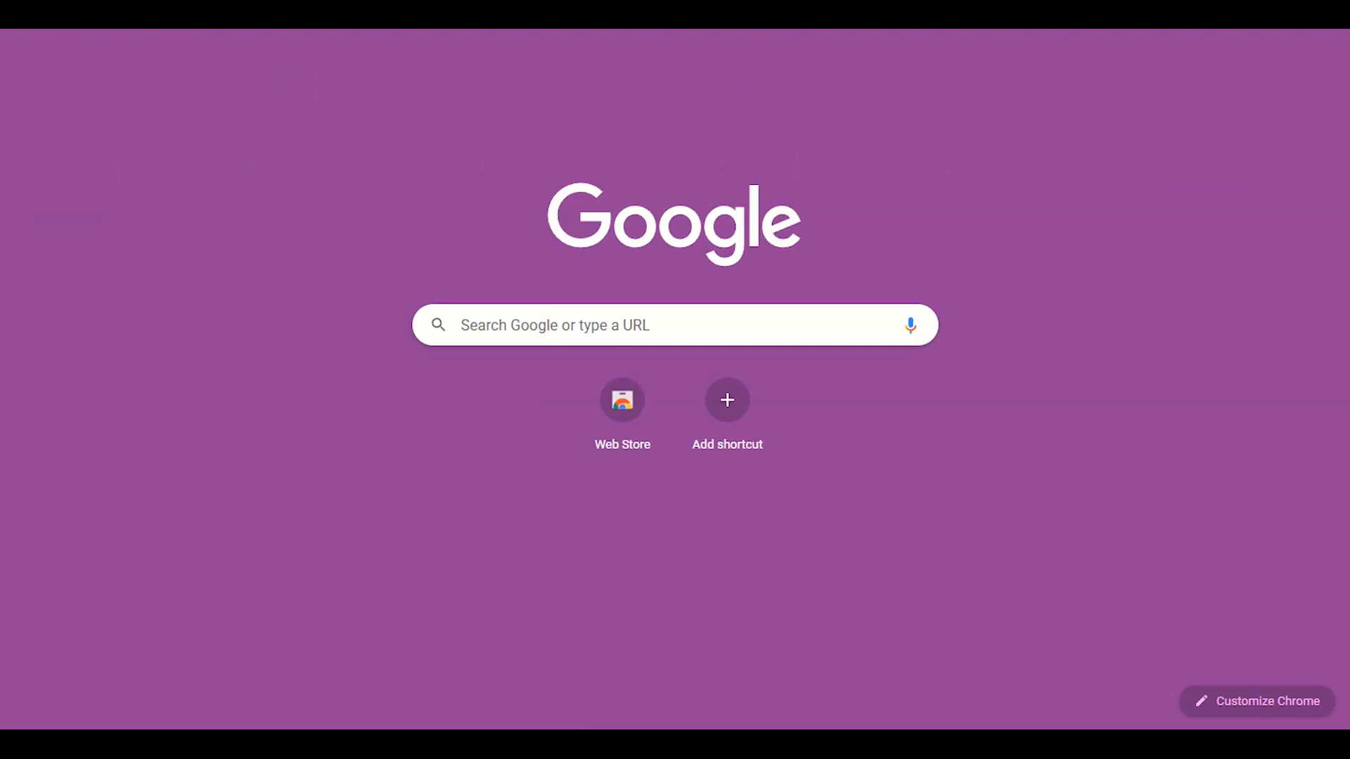
text(gm)
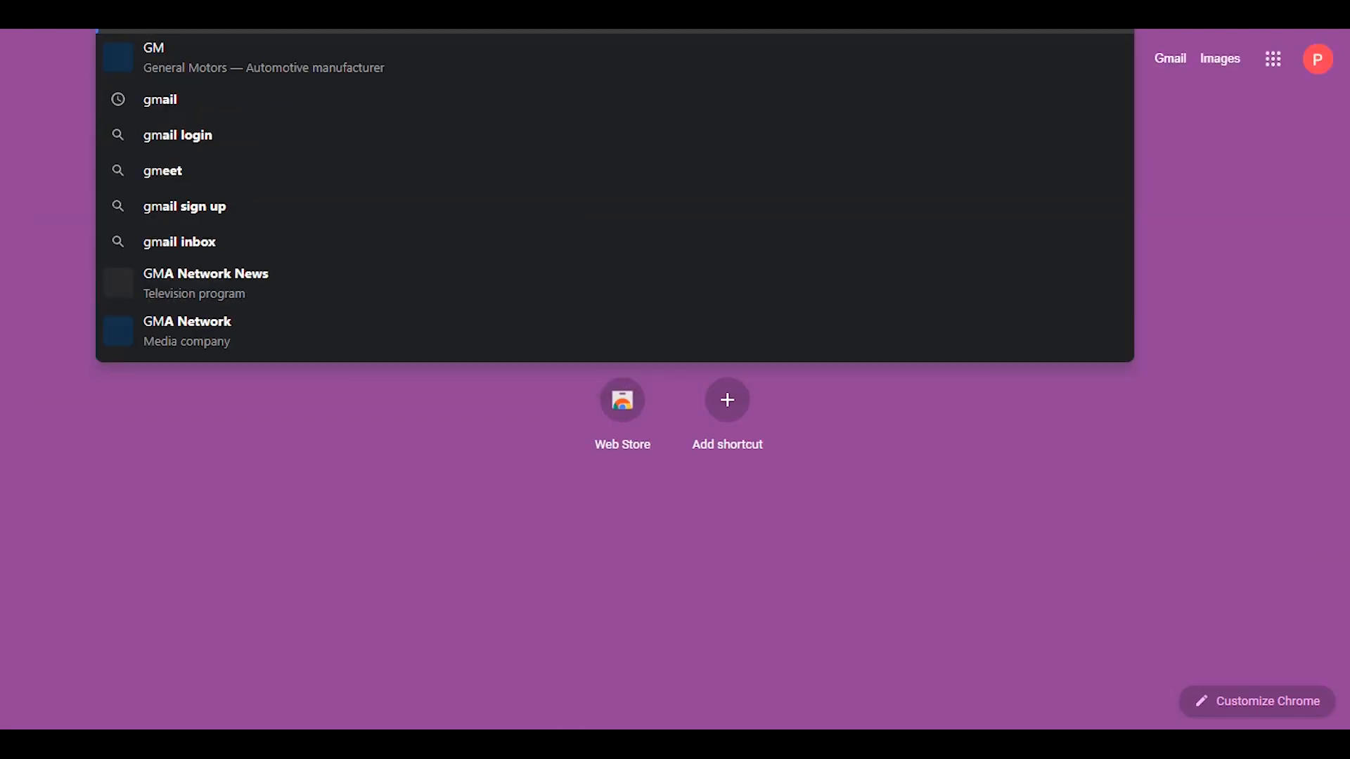
click(318, 105)
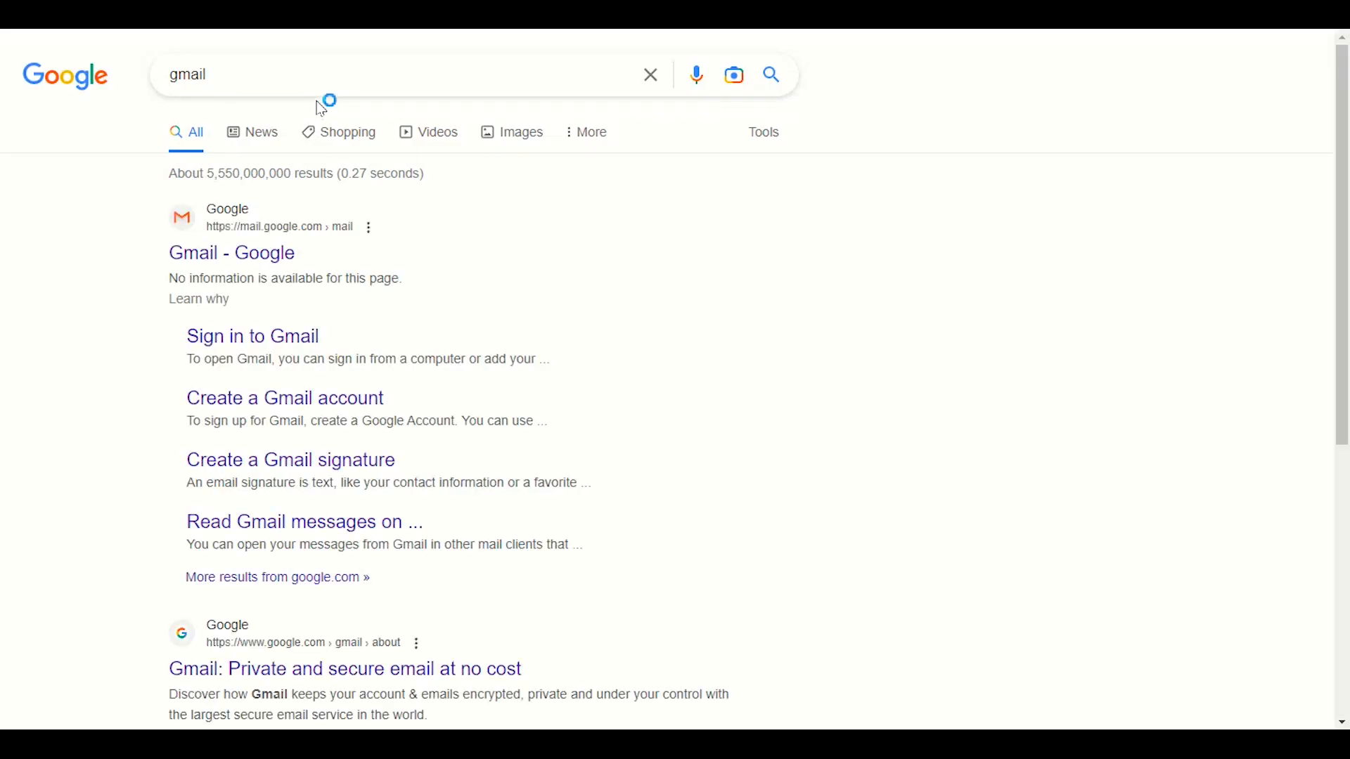
click(255, 267)
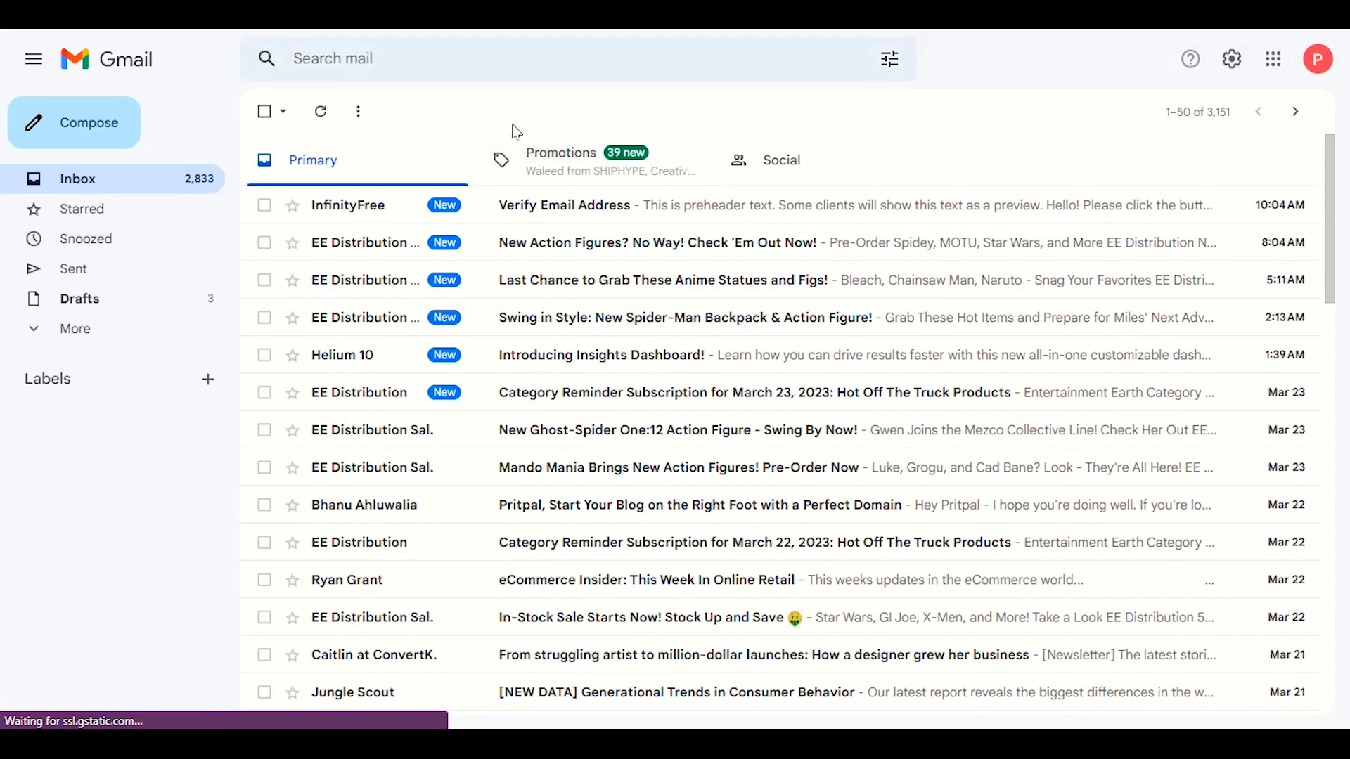
Copy the link address from the InfinityFree verification email and return to the InfinityFree window
click(534, 218)
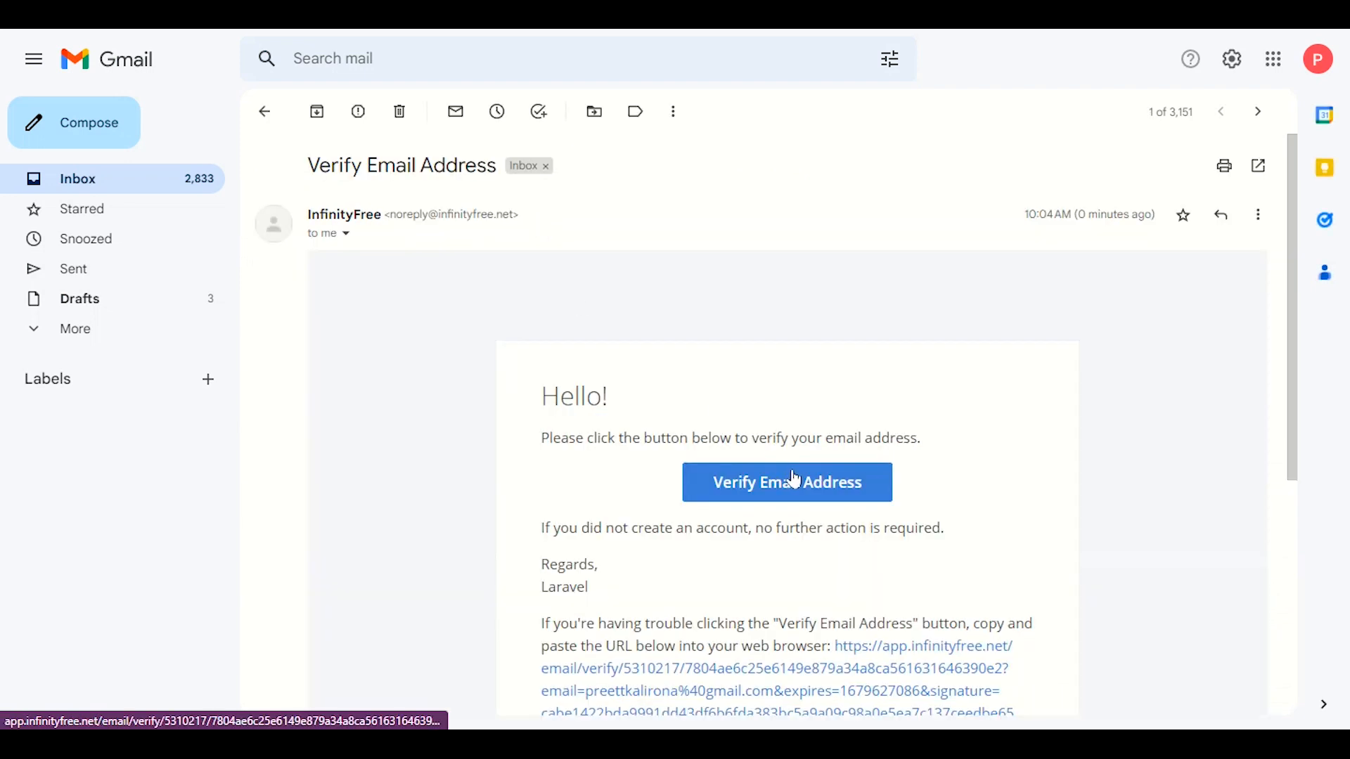
scroll(795, 480, down, 2)
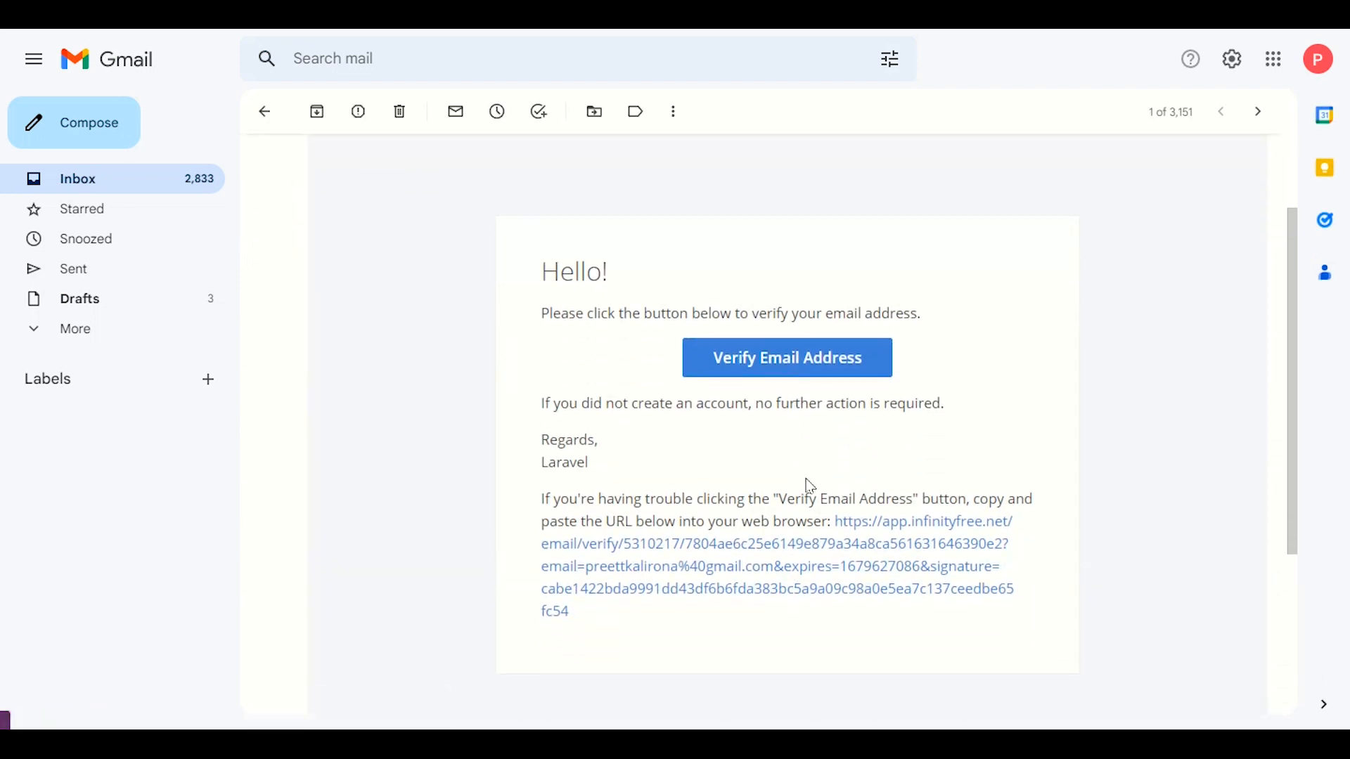
right_click(925, 560)
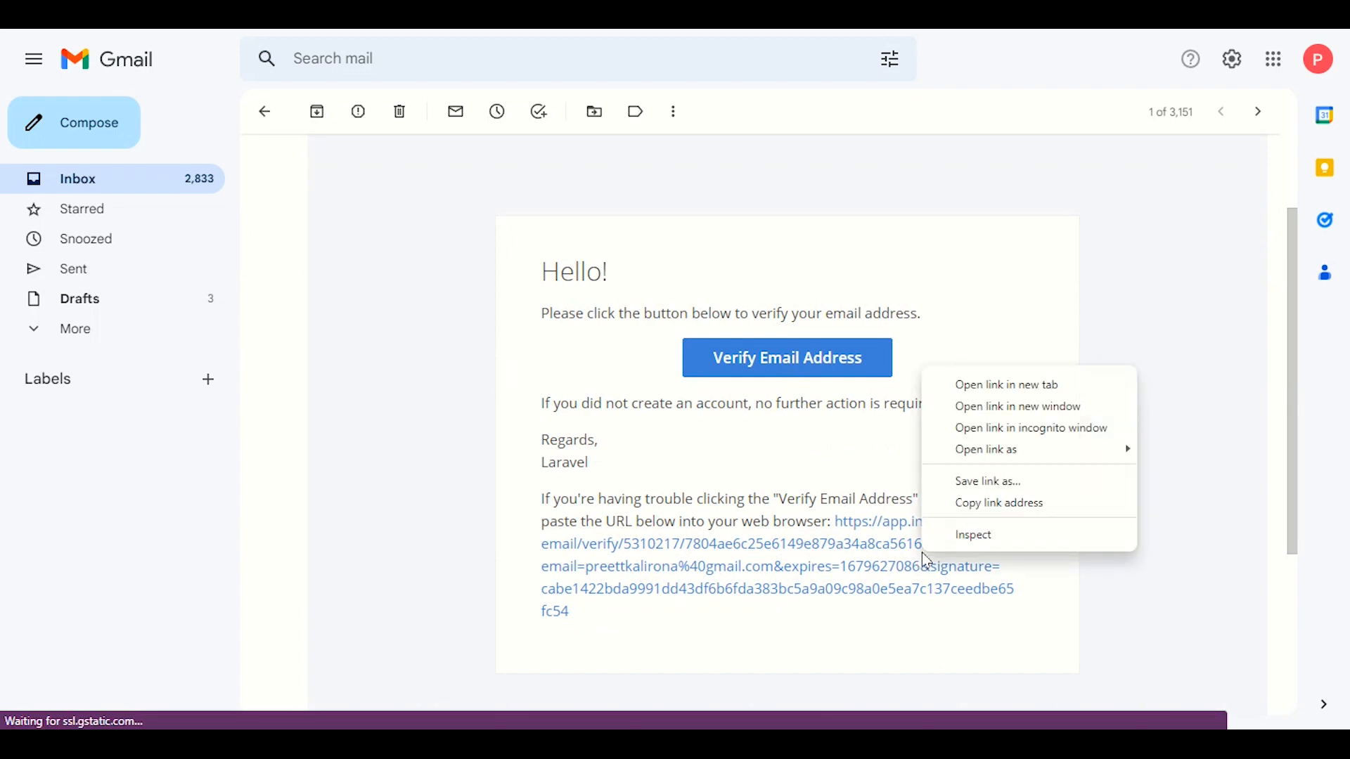
click(971, 505)
mouse_move(972, 744)
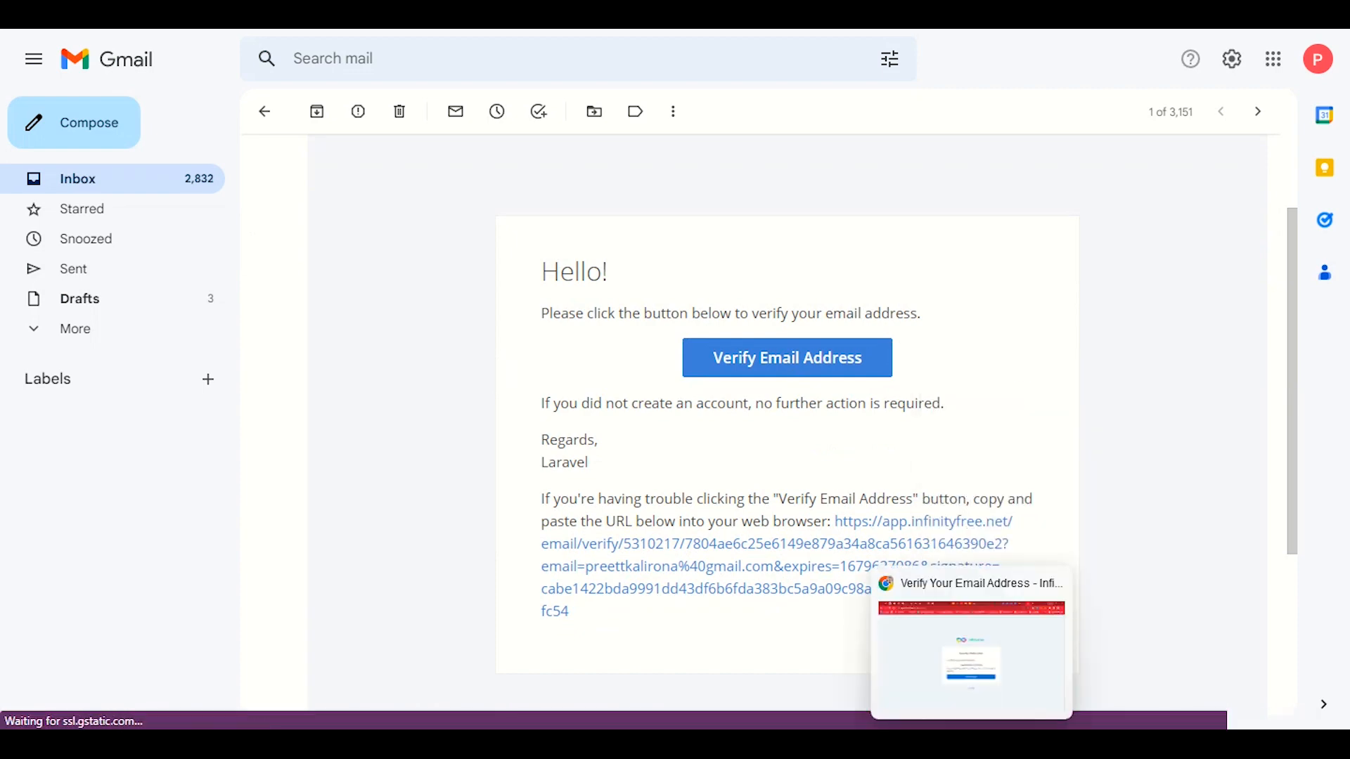
click(972, 661)
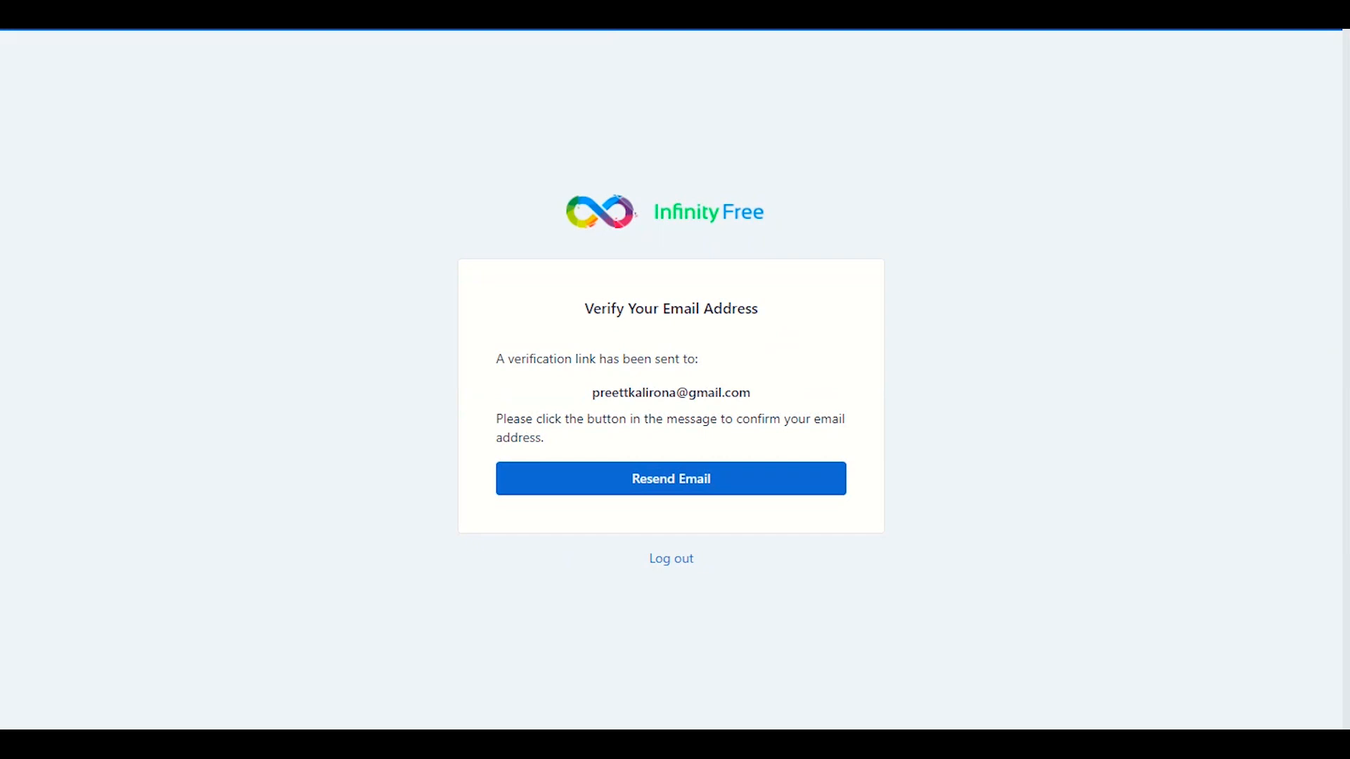
Load the copied verification URL in the address bar to verify the email
key(ctrl+l)
key(ctrl+v)
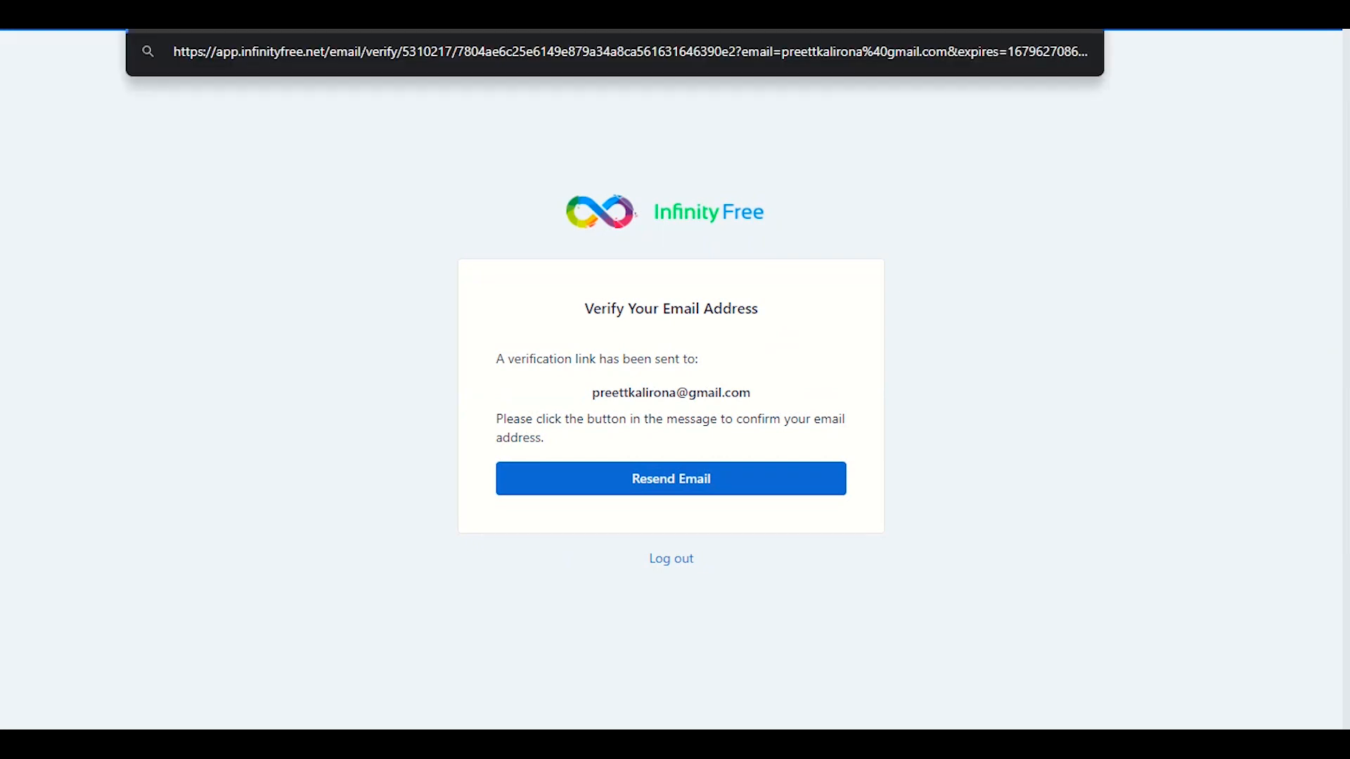
key(Return)
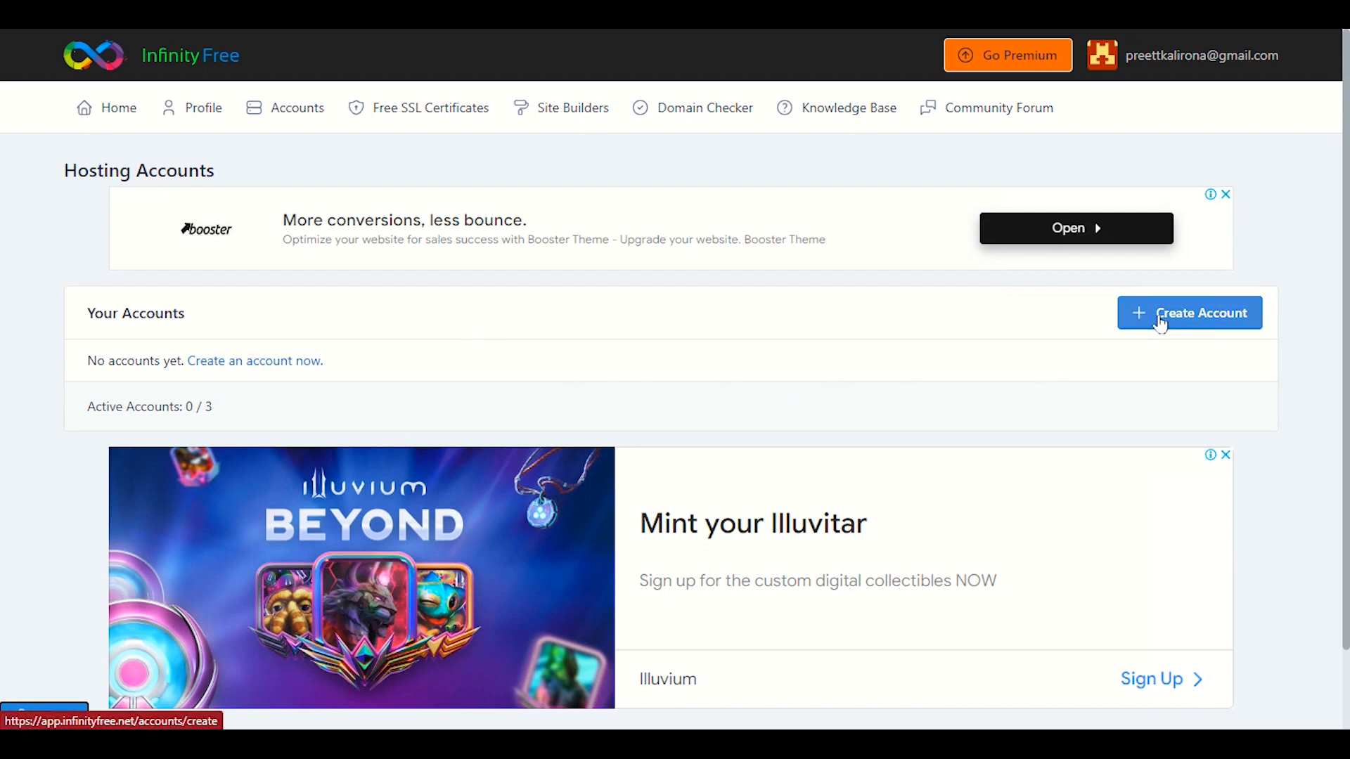
Start a new hosting account and keep .lovestoblog.com as the domain extension
click(1162, 325)
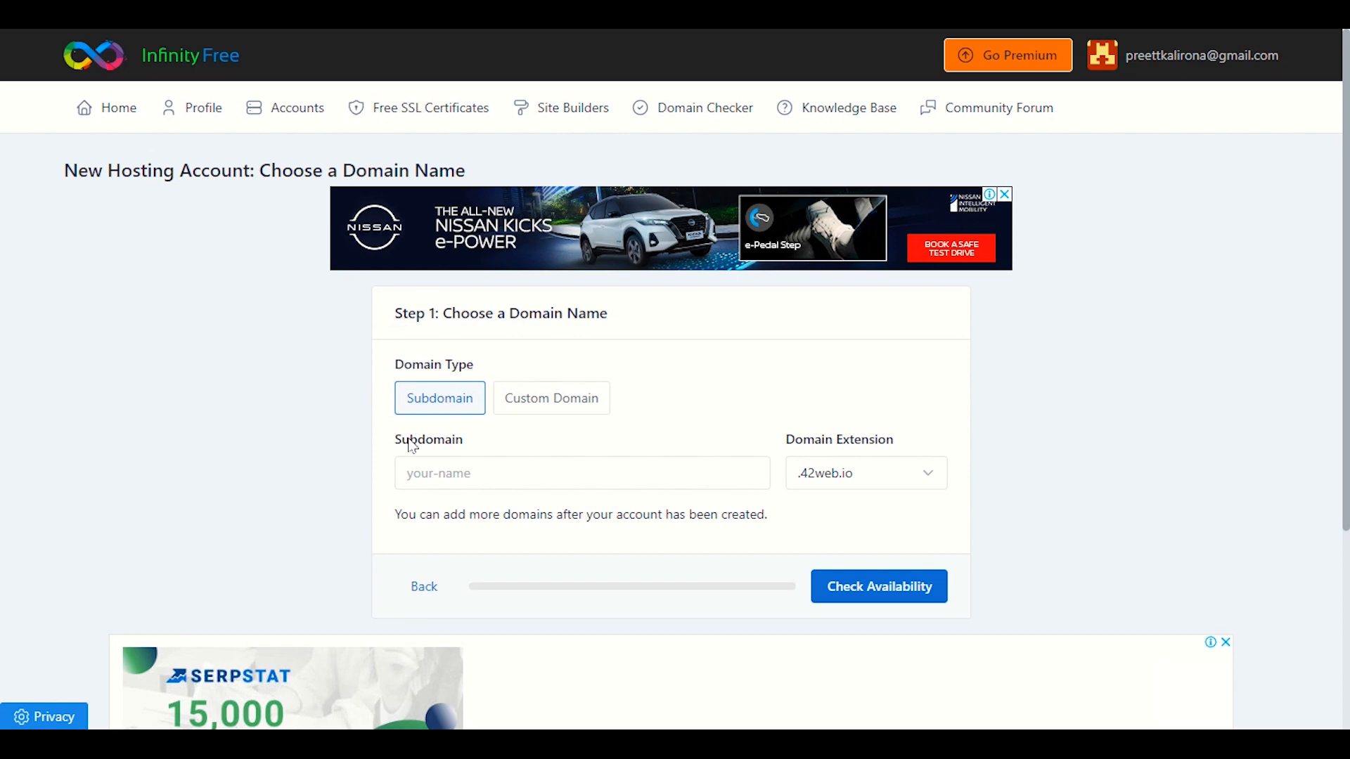
click(846, 481)
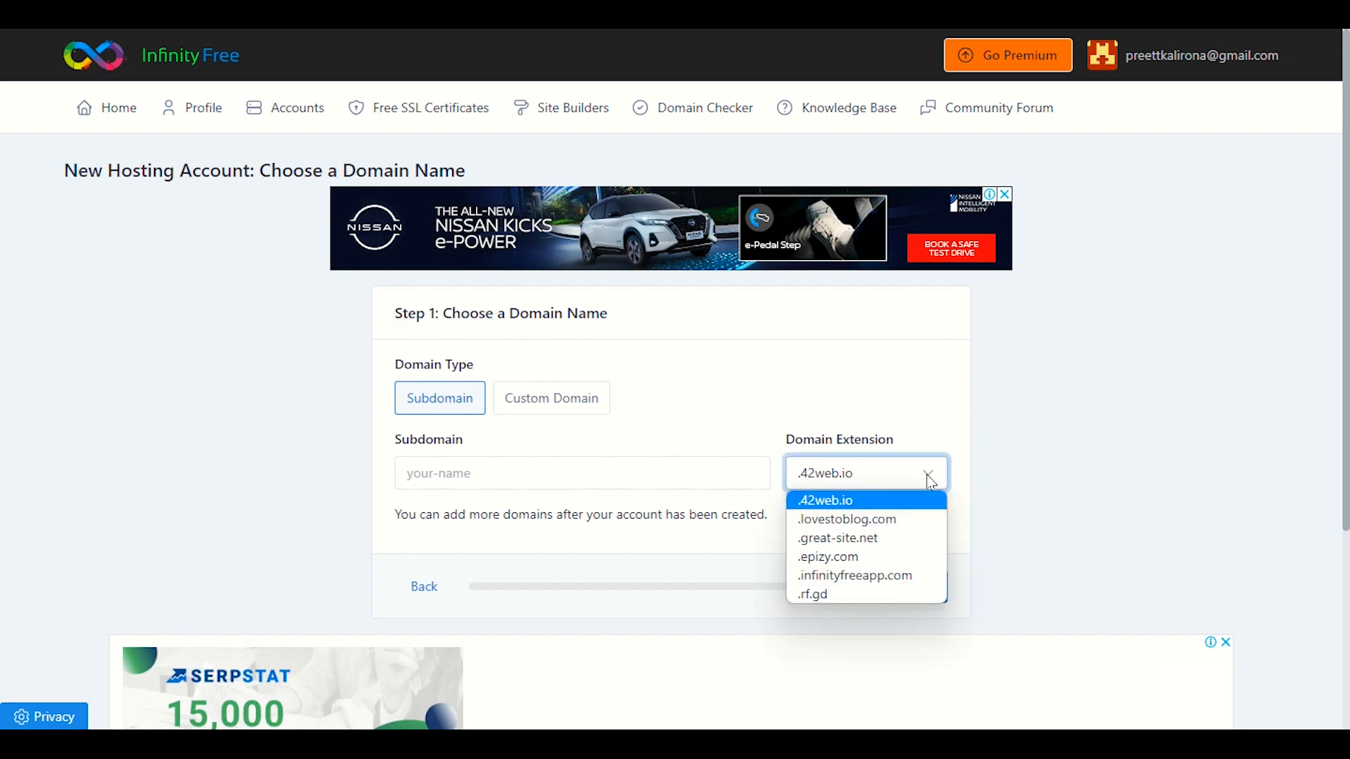
click(914, 519)
click(889, 471)
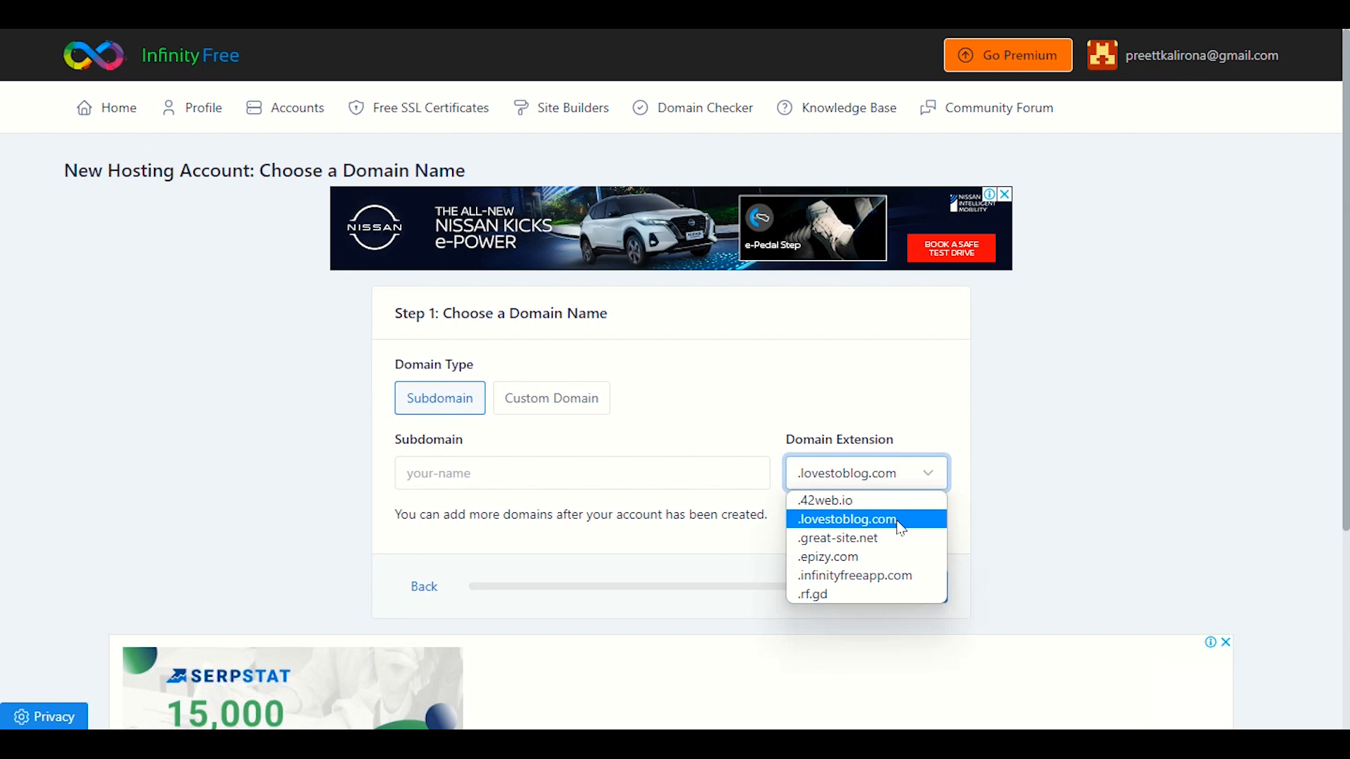
click(1028, 436)
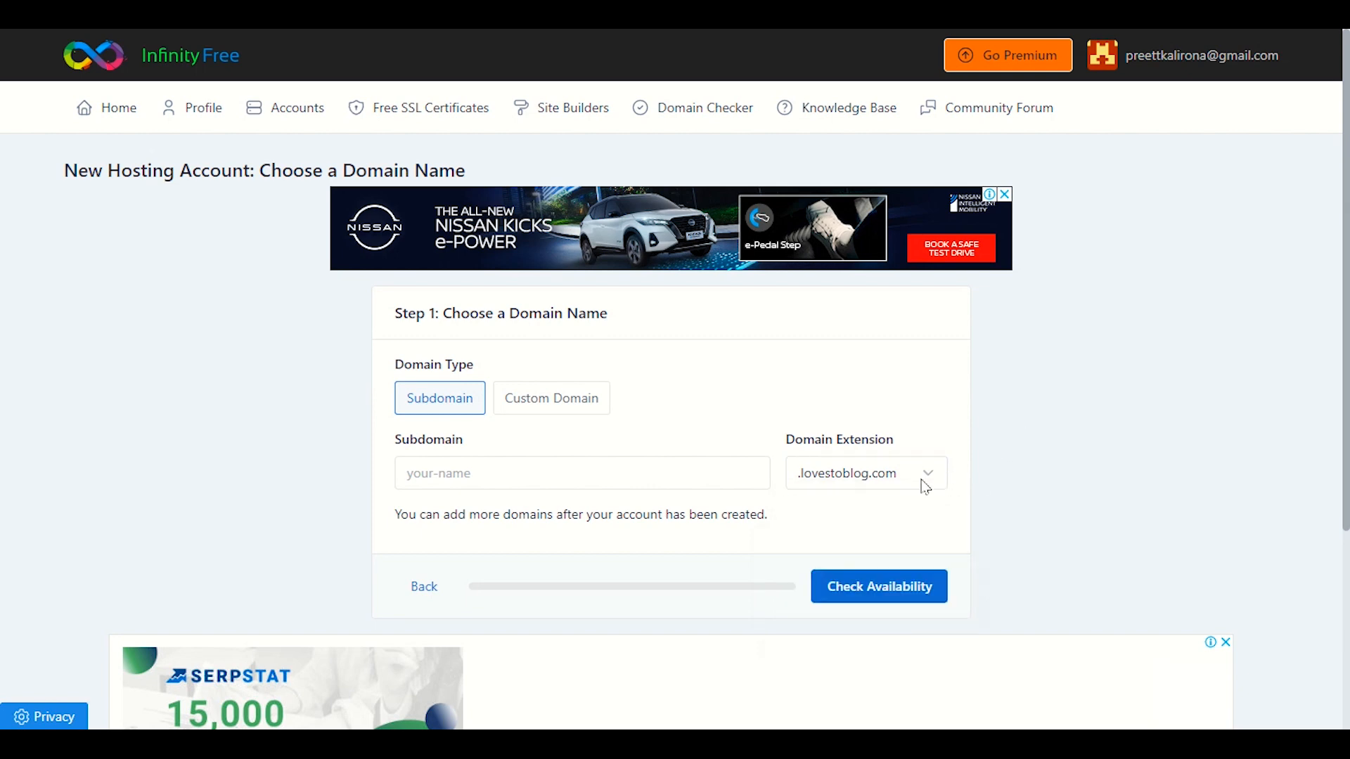
click(921, 482)
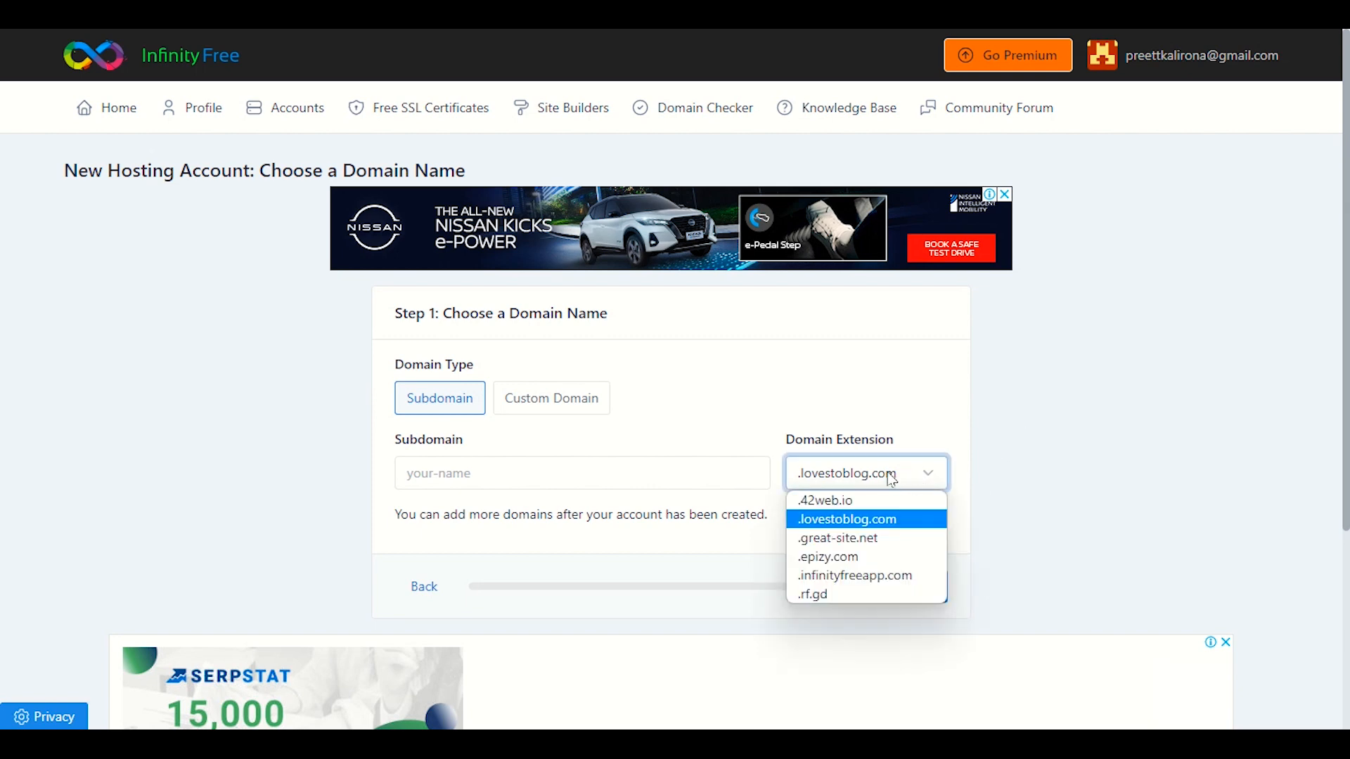
click(1017, 474)
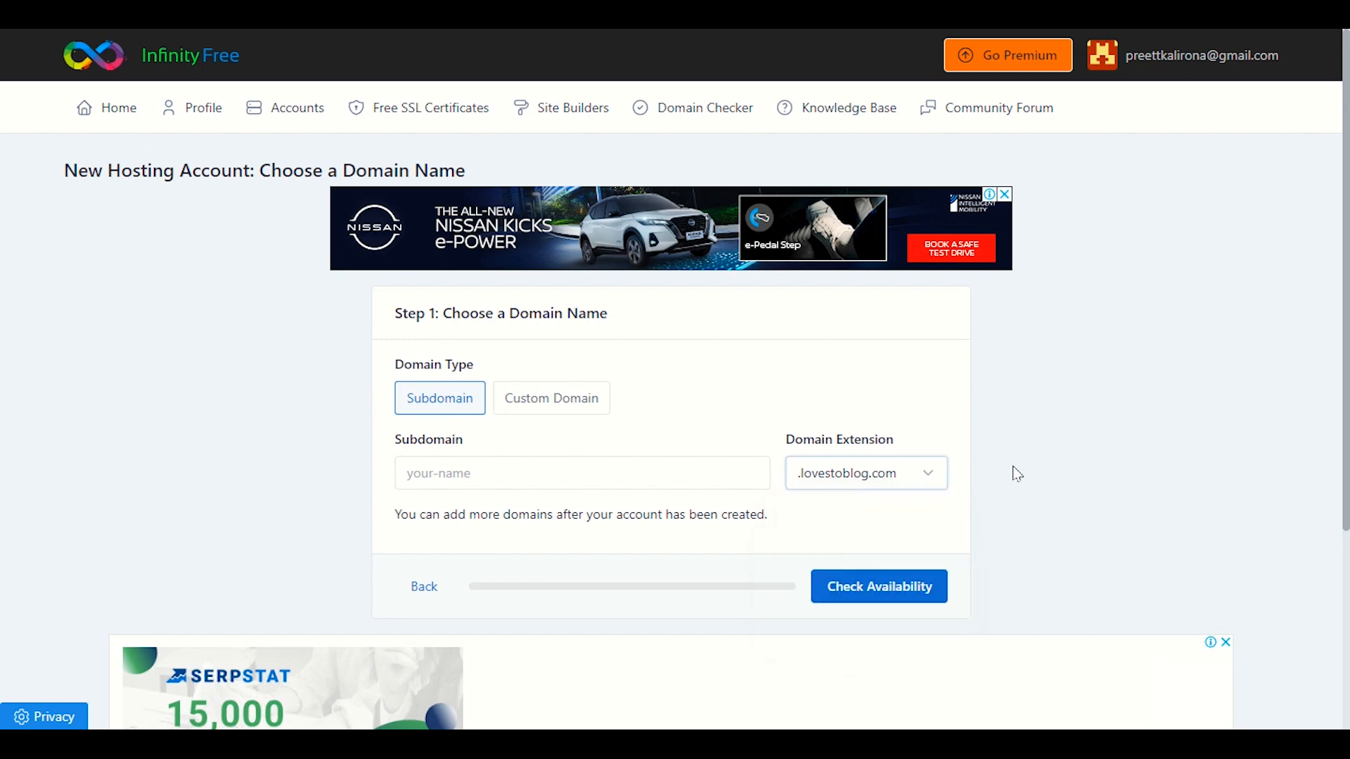
click(900, 469)
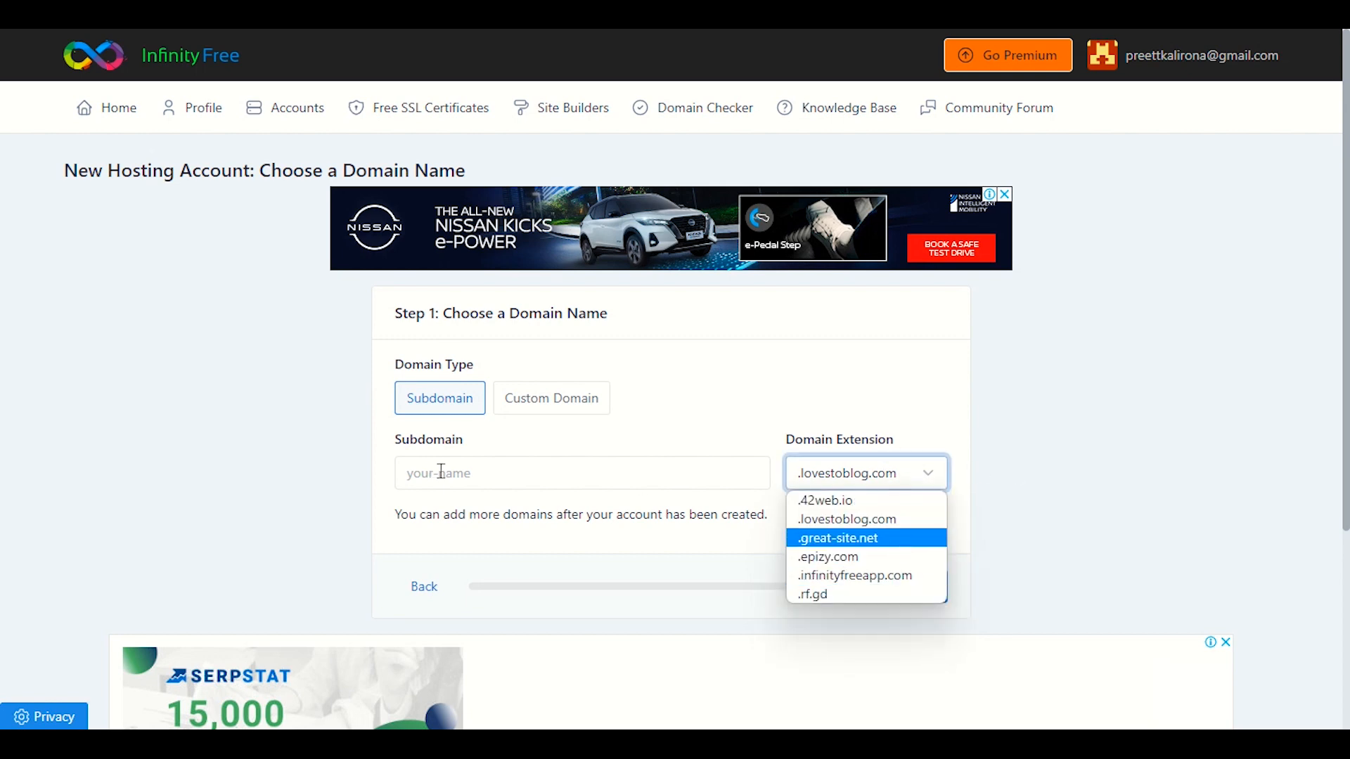
click(499, 481)
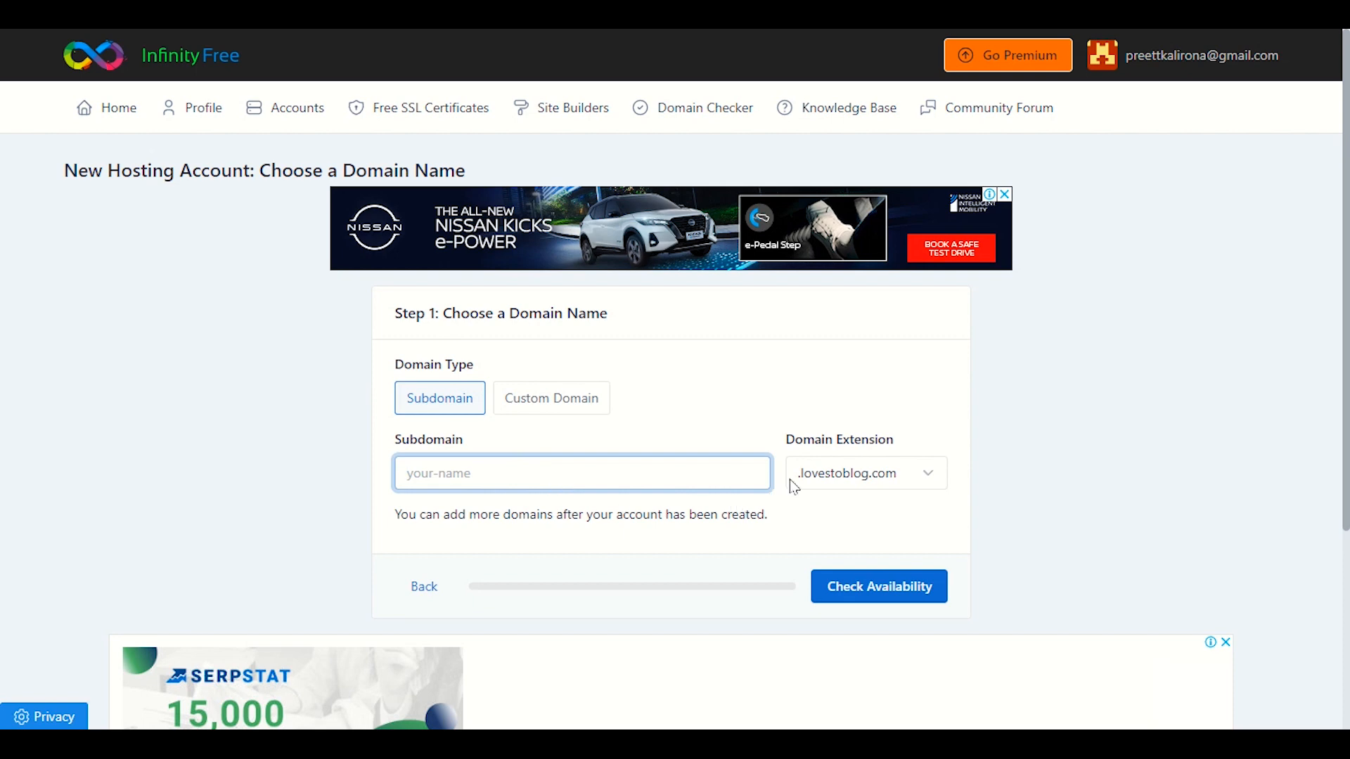
click(850, 484)
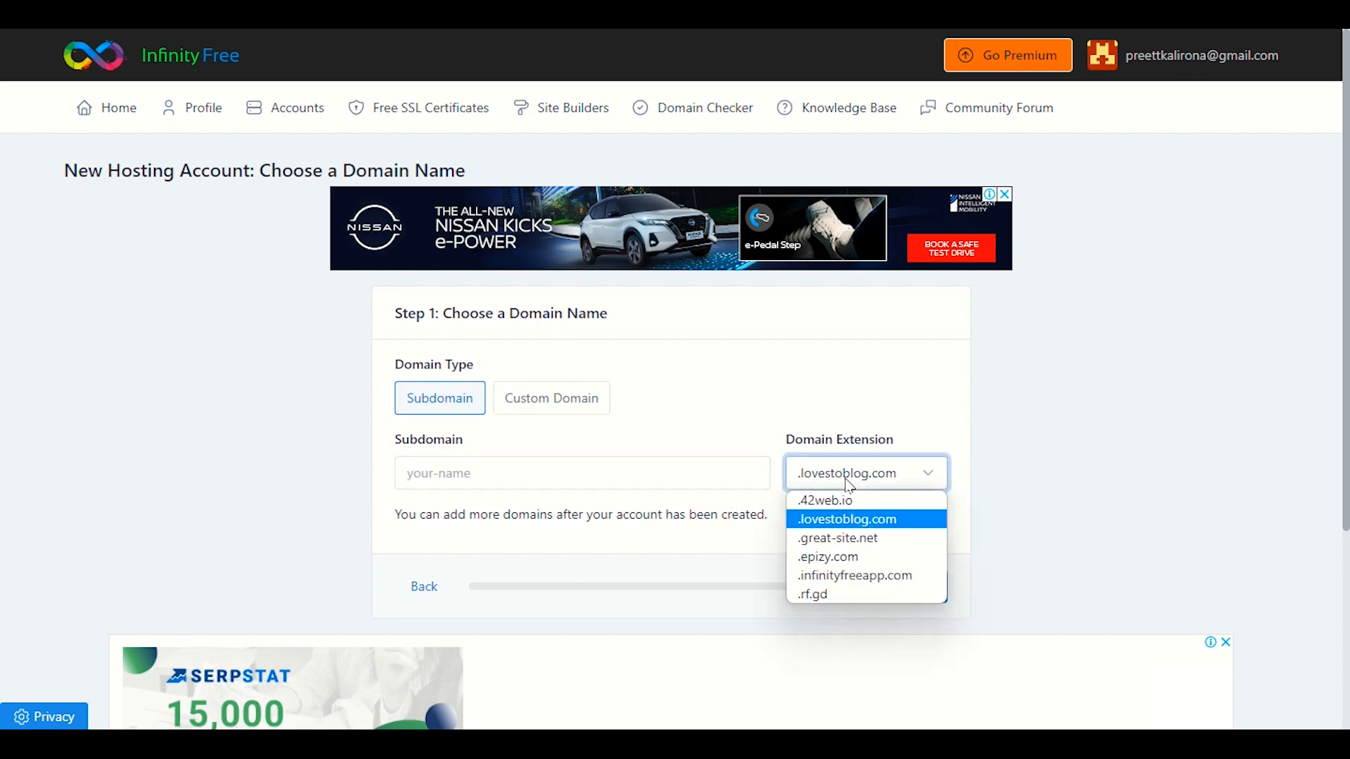
click(888, 528)
Enter the subdomain preett and check that preett.lovestoblog.com is available
click(674, 474)
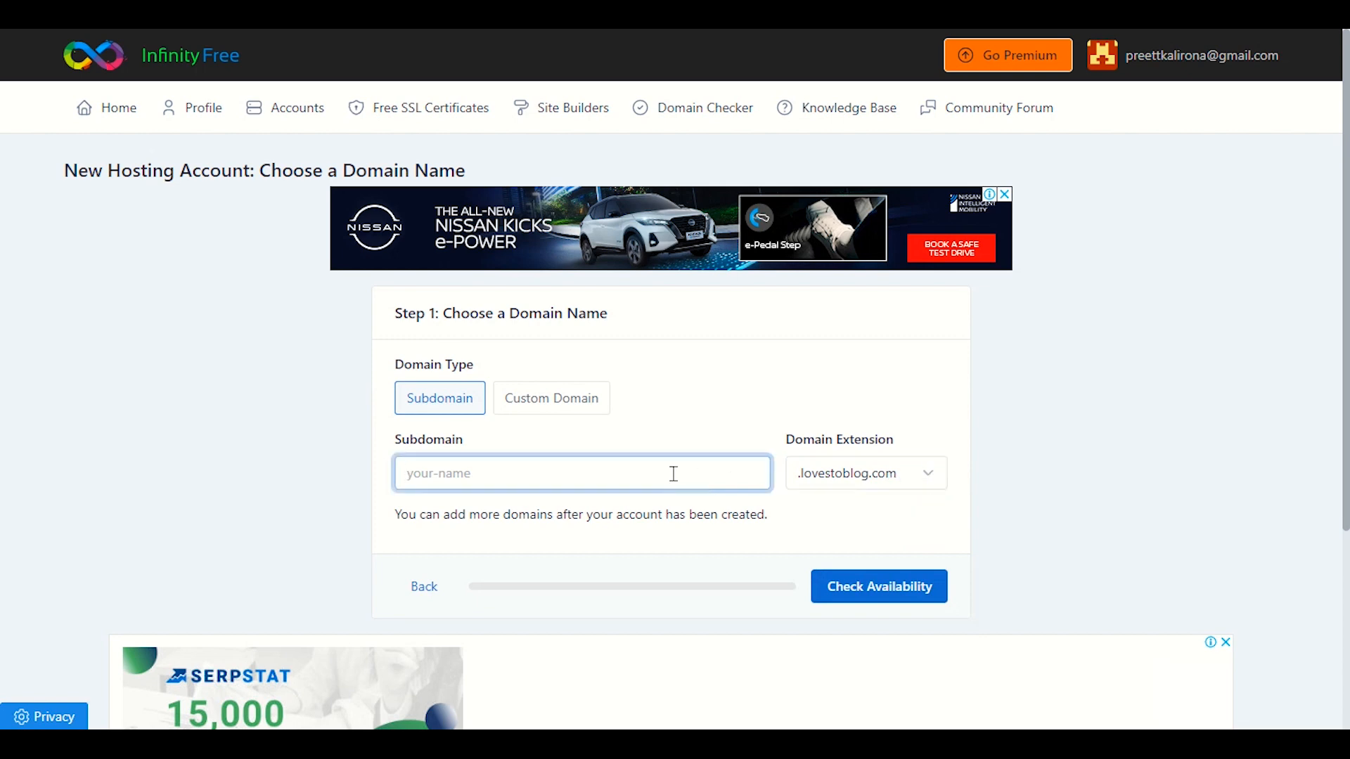
text(preett)
click(836, 590)
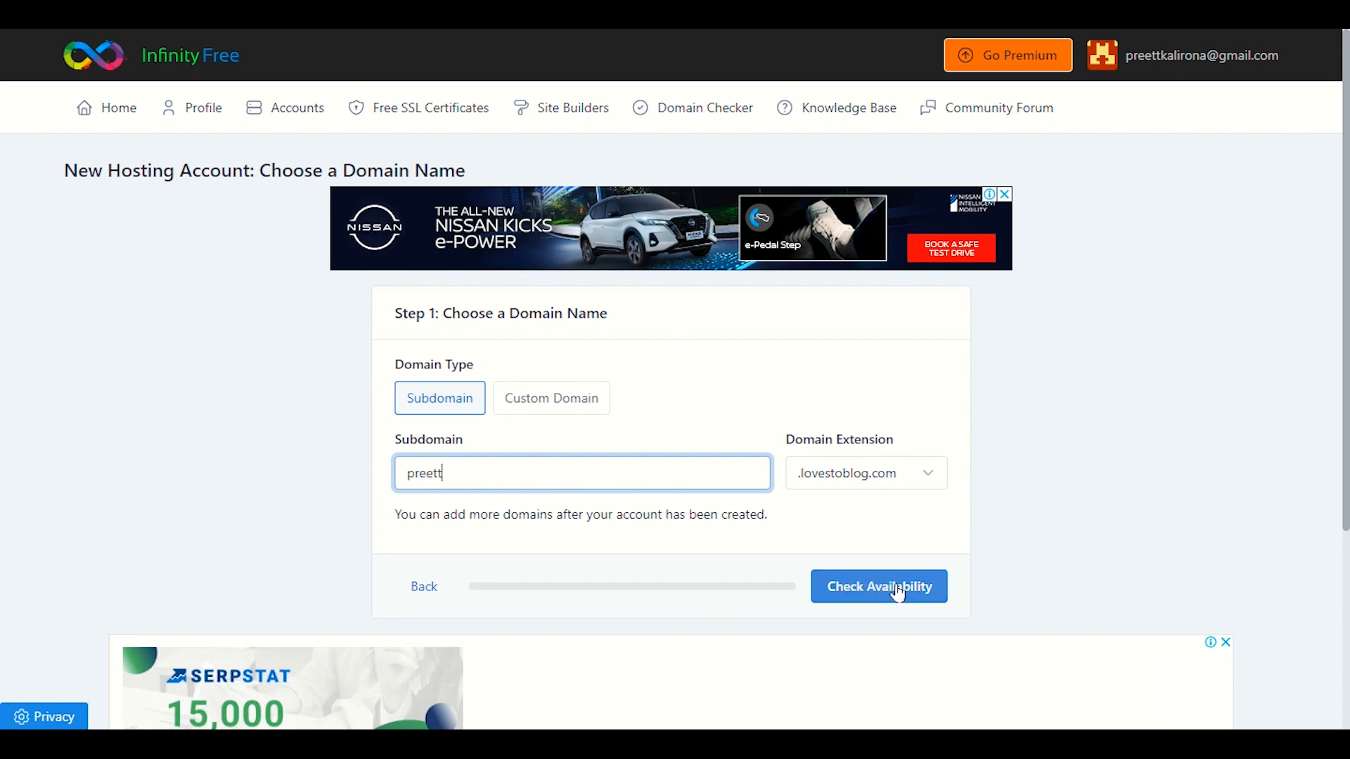
scroll(879, 548, down, 1)
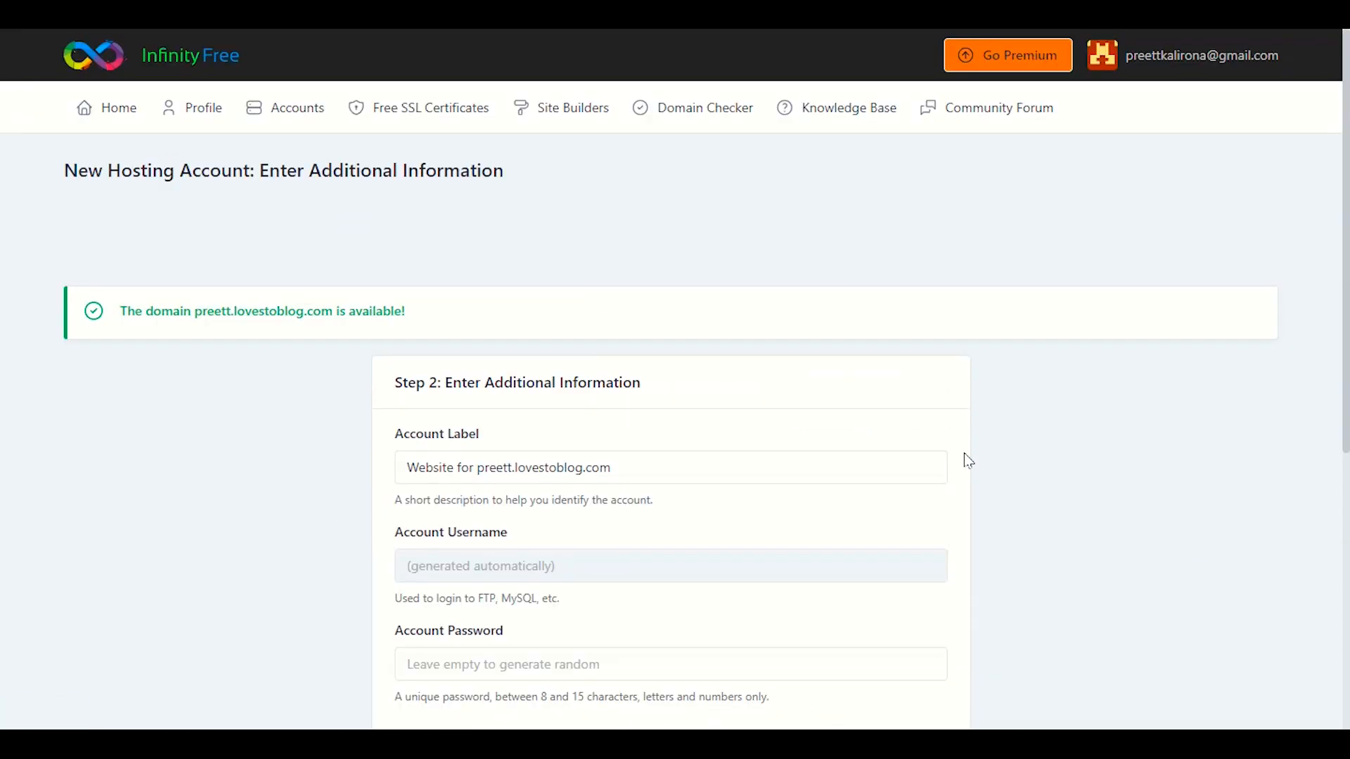
Scroll through the Step 2 form, keeping the default label and an empty password
scroll(964, 454, down, 1)
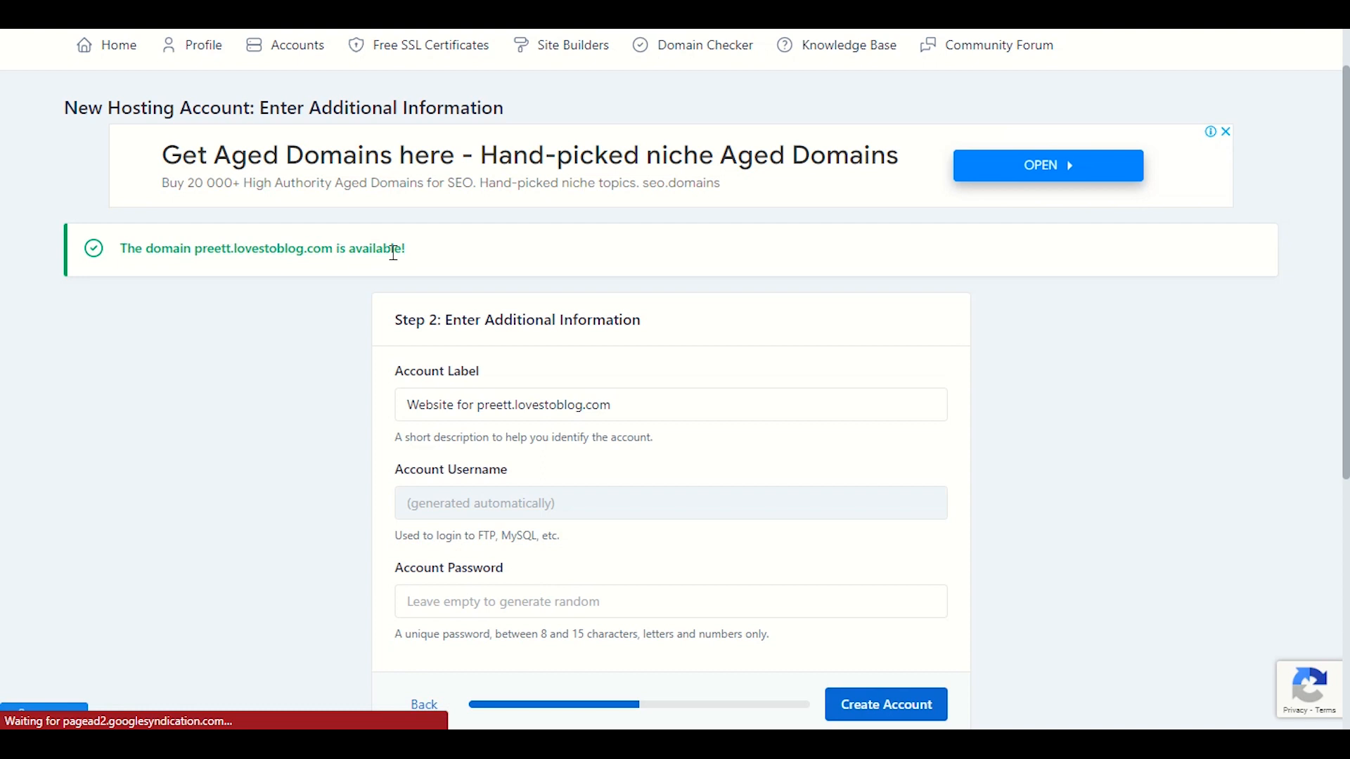
scroll(305, 316, down, 1)
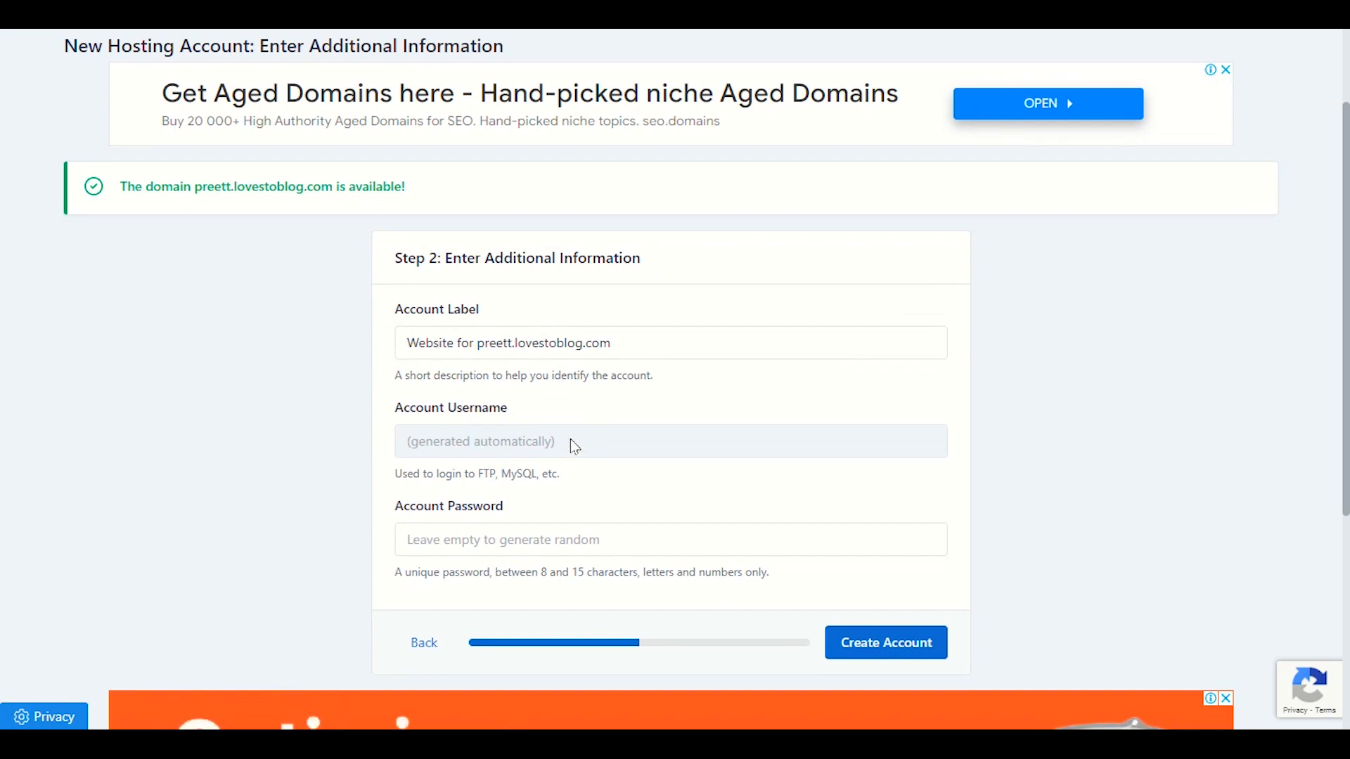
scroll(444, 449, down, 2)
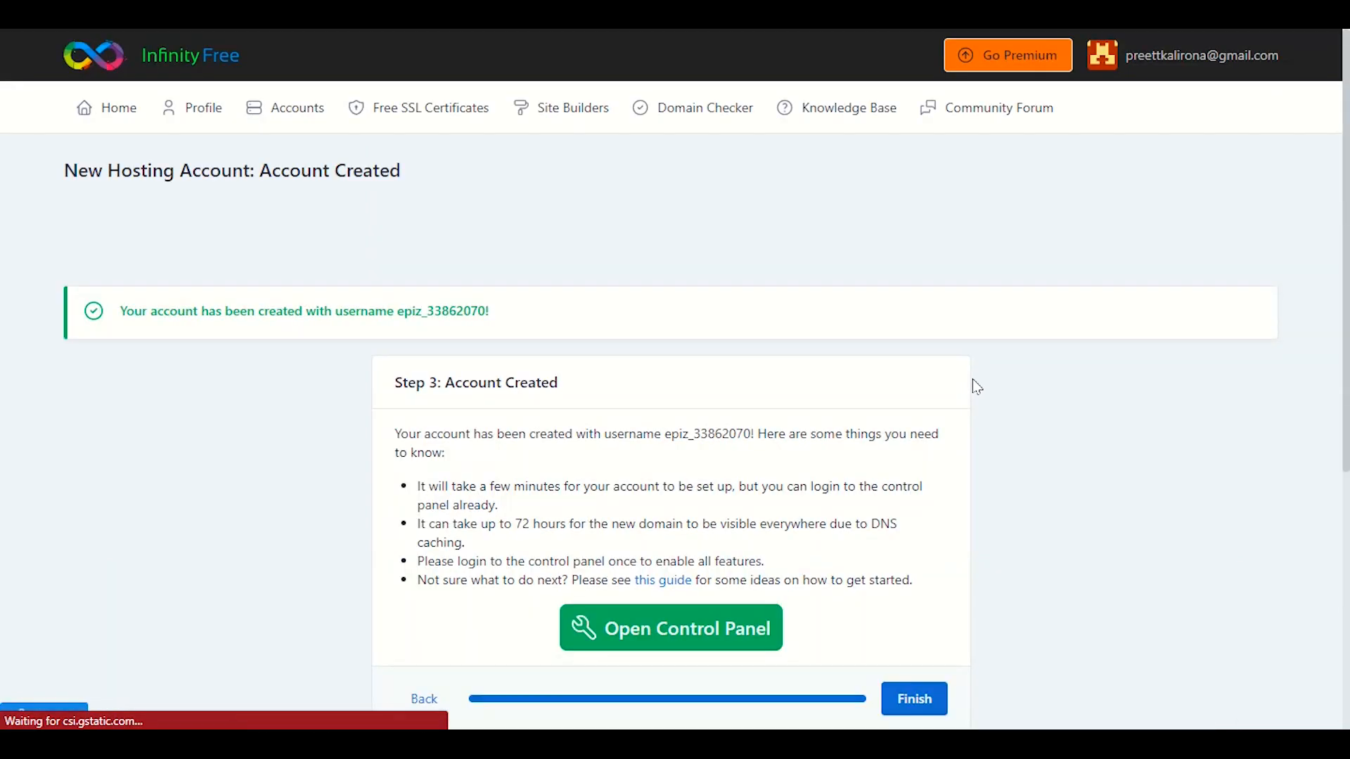
Select and copy the auto-generated account username from the green success banner
scroll(187, 332, down, 1)
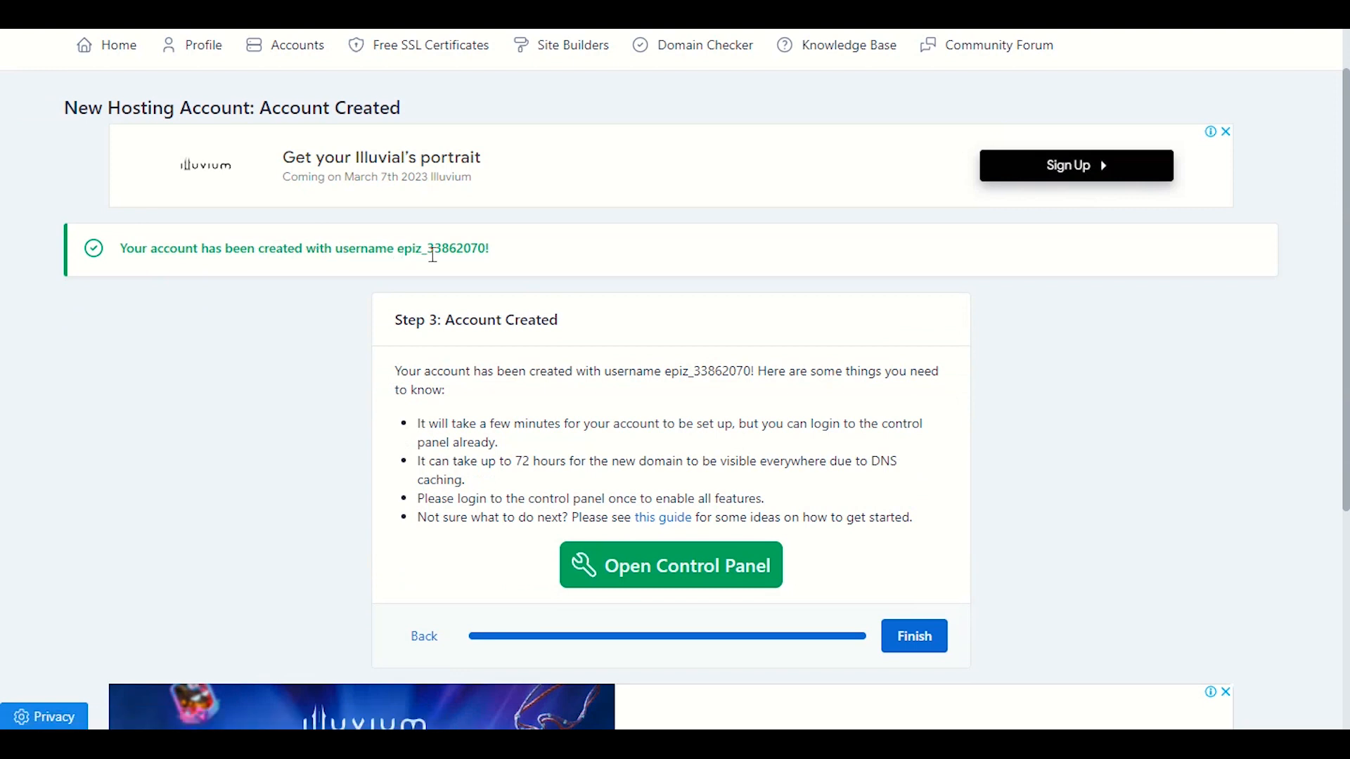
drag(499, 256, 400, 252)
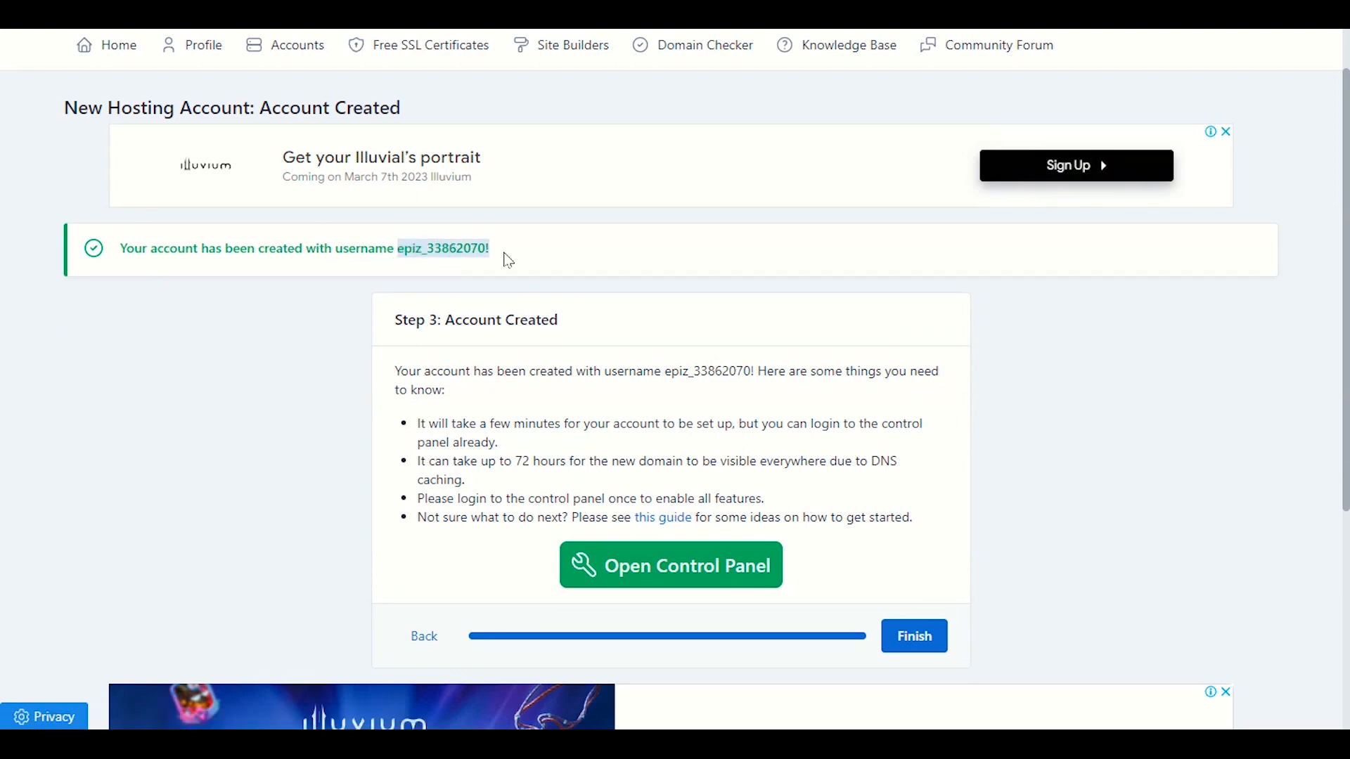
click(508, 260)
drag(492, 252, 406, 251)
right_click(401, 251)
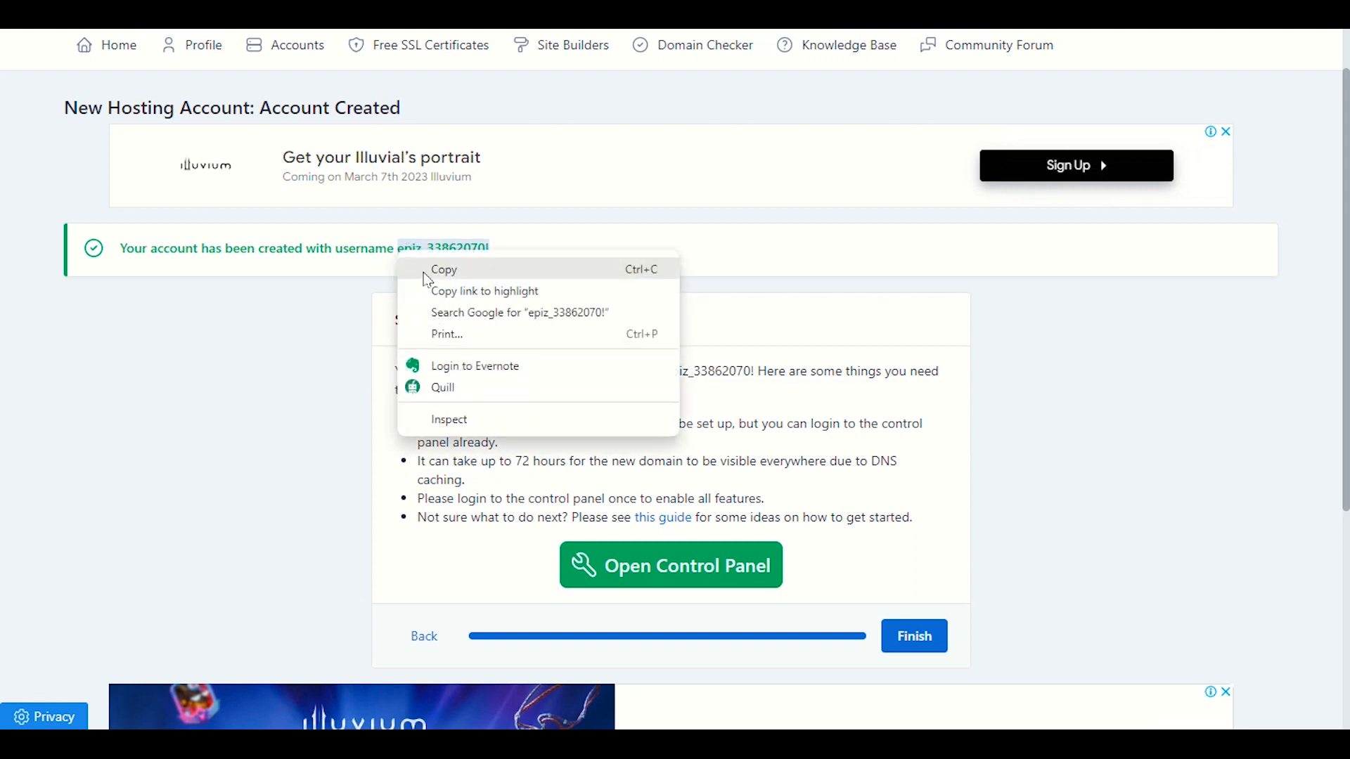
click(424, 273)
scroll(421, 295, down, 2)
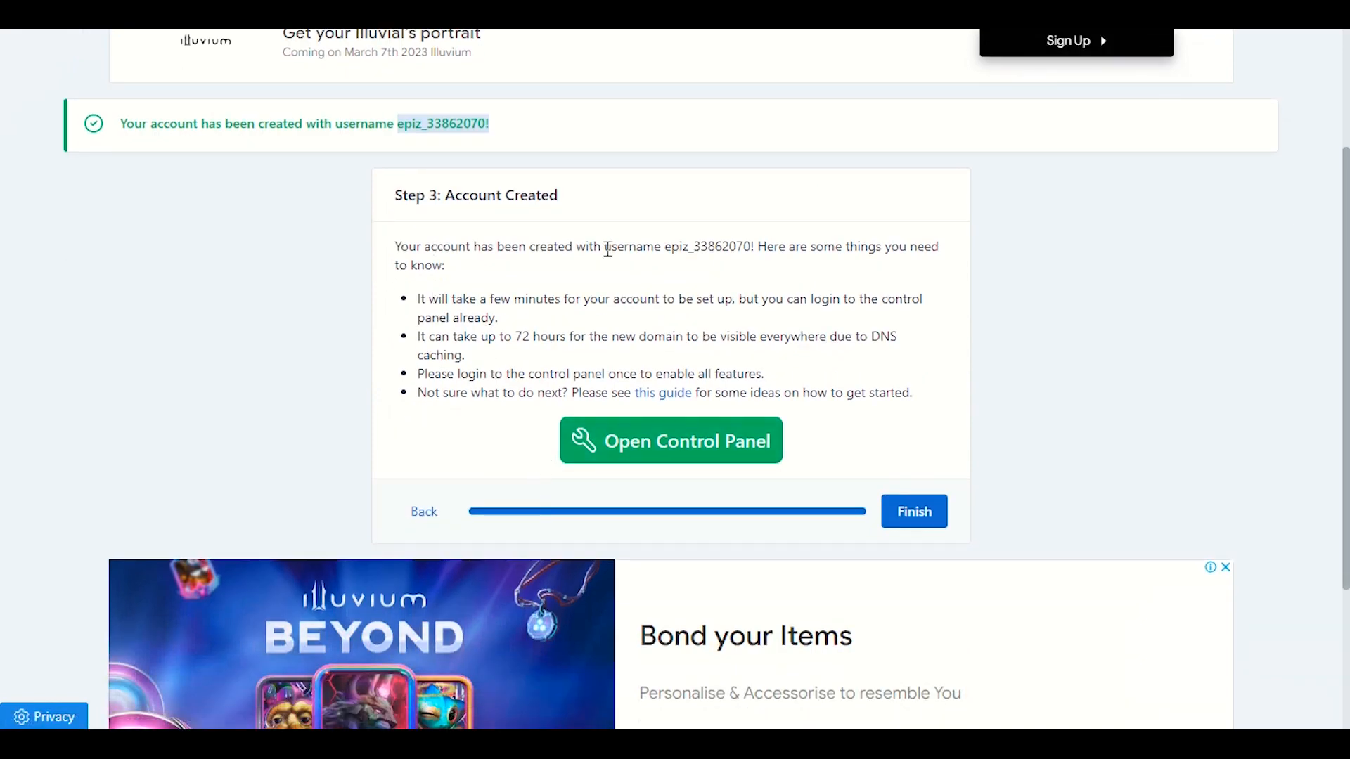
drag(398, 246, 739, 250)
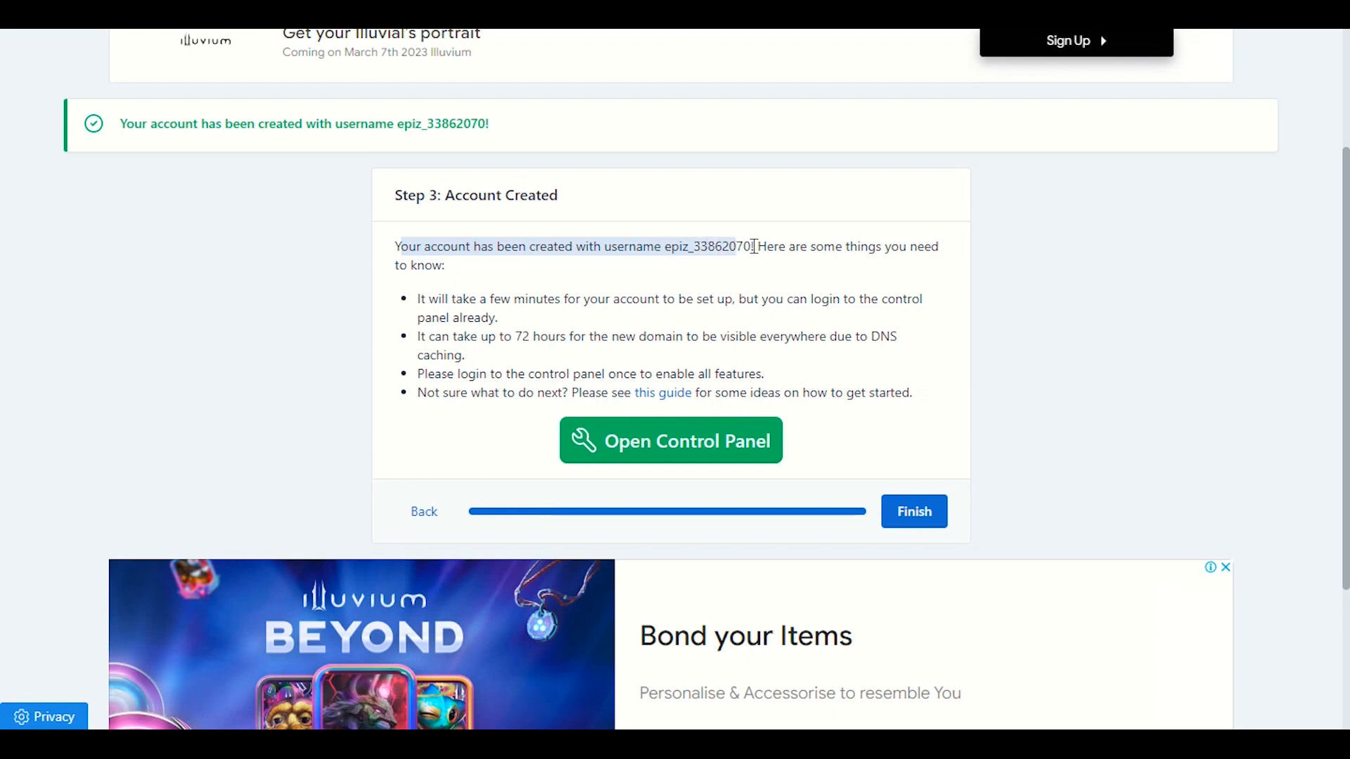
click(757, 246)
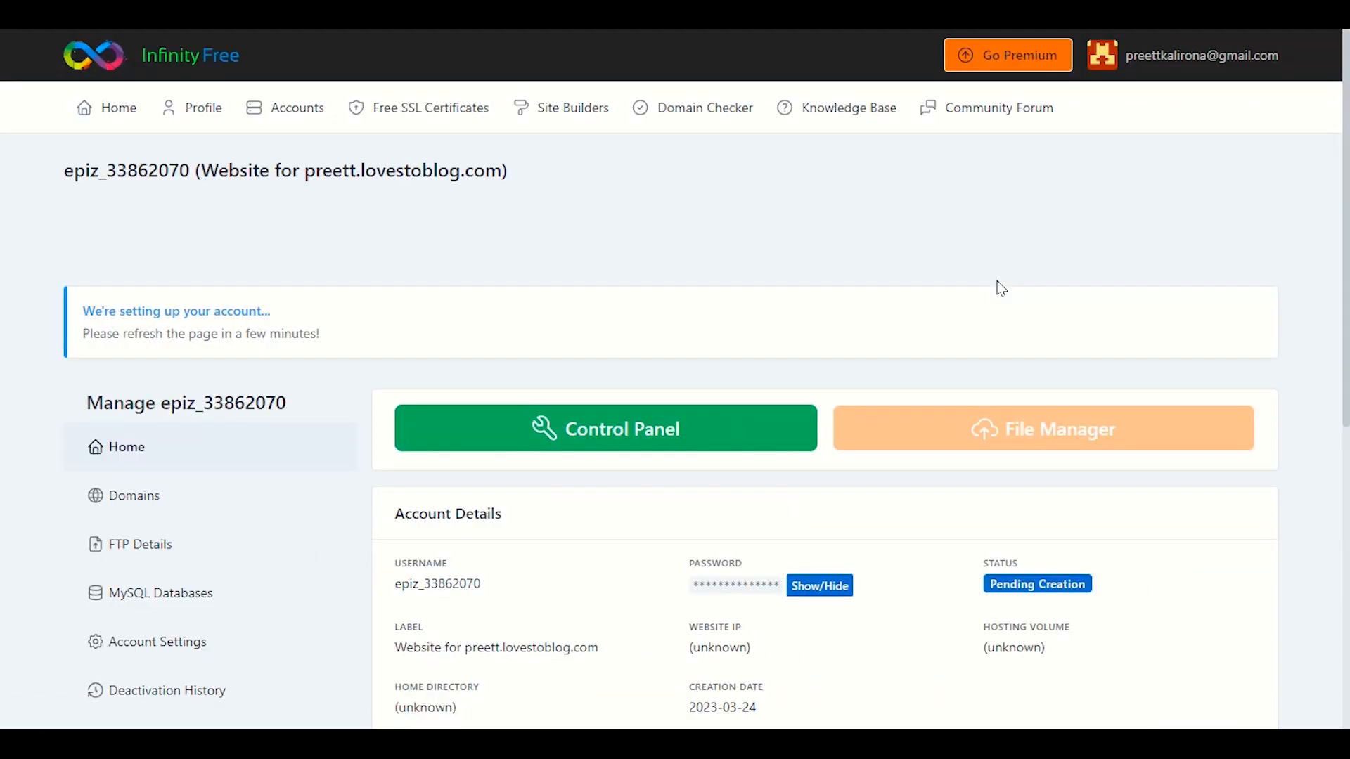
Reload the account management page until the preett.lovestoblog.com account status reads Active
scroll(988, 303, down, 3)
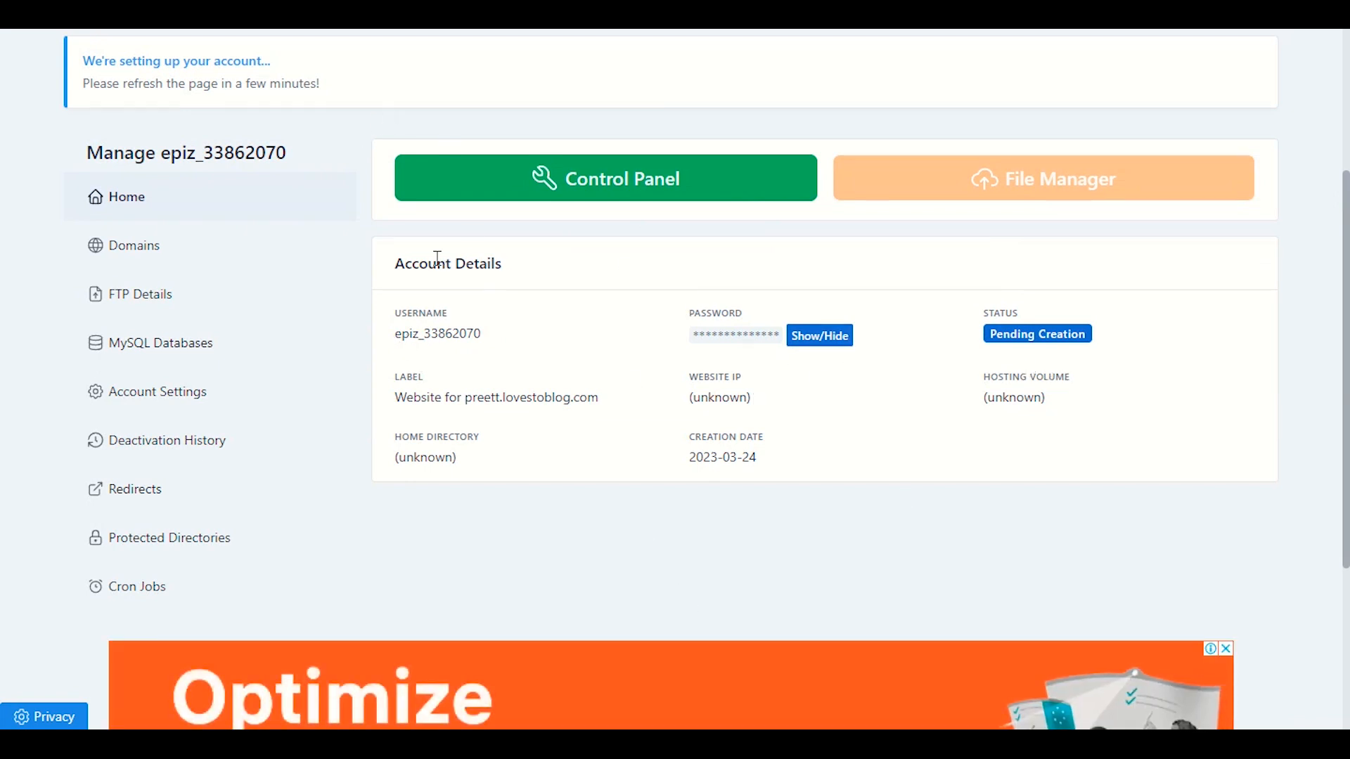
scroll(694, 461, up, 2)
scroll(621, 395, down, 2)
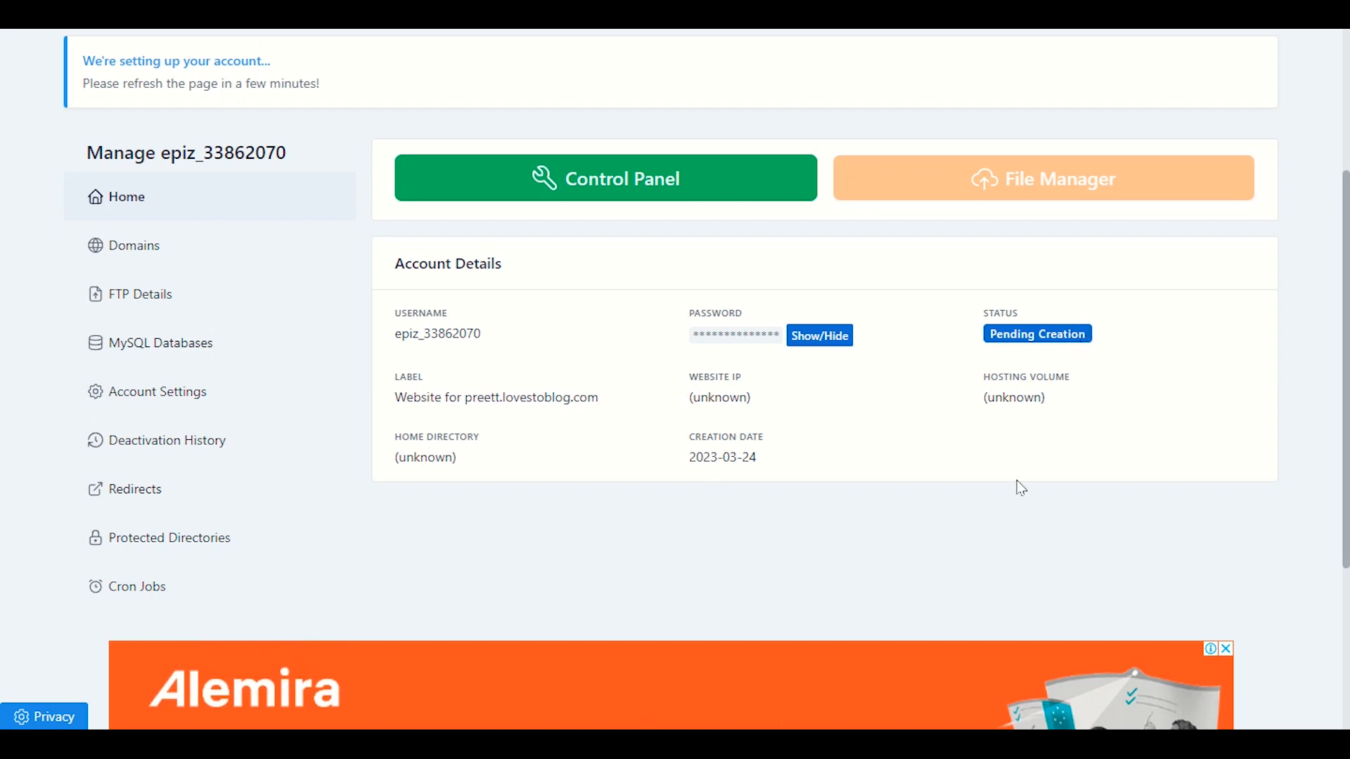
right_click(1028, 434)
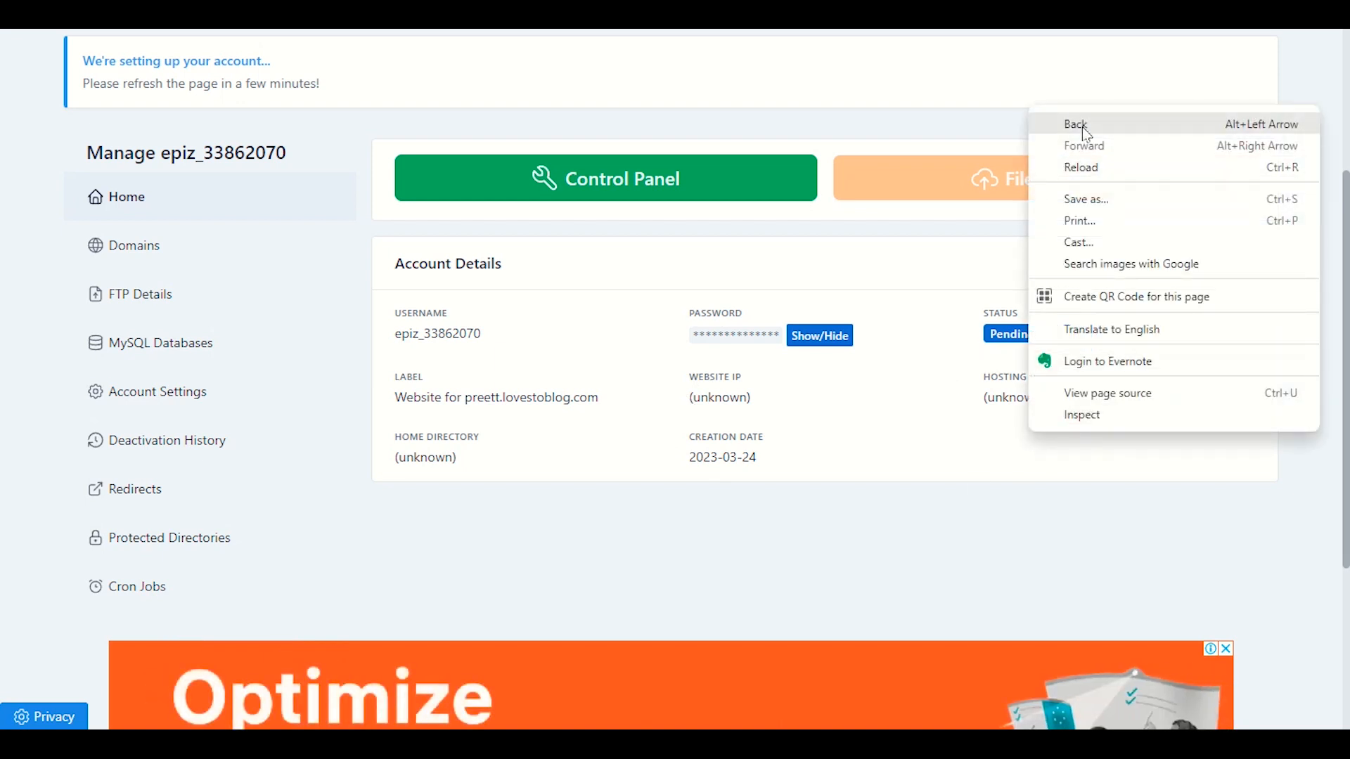
click(1081, 167)
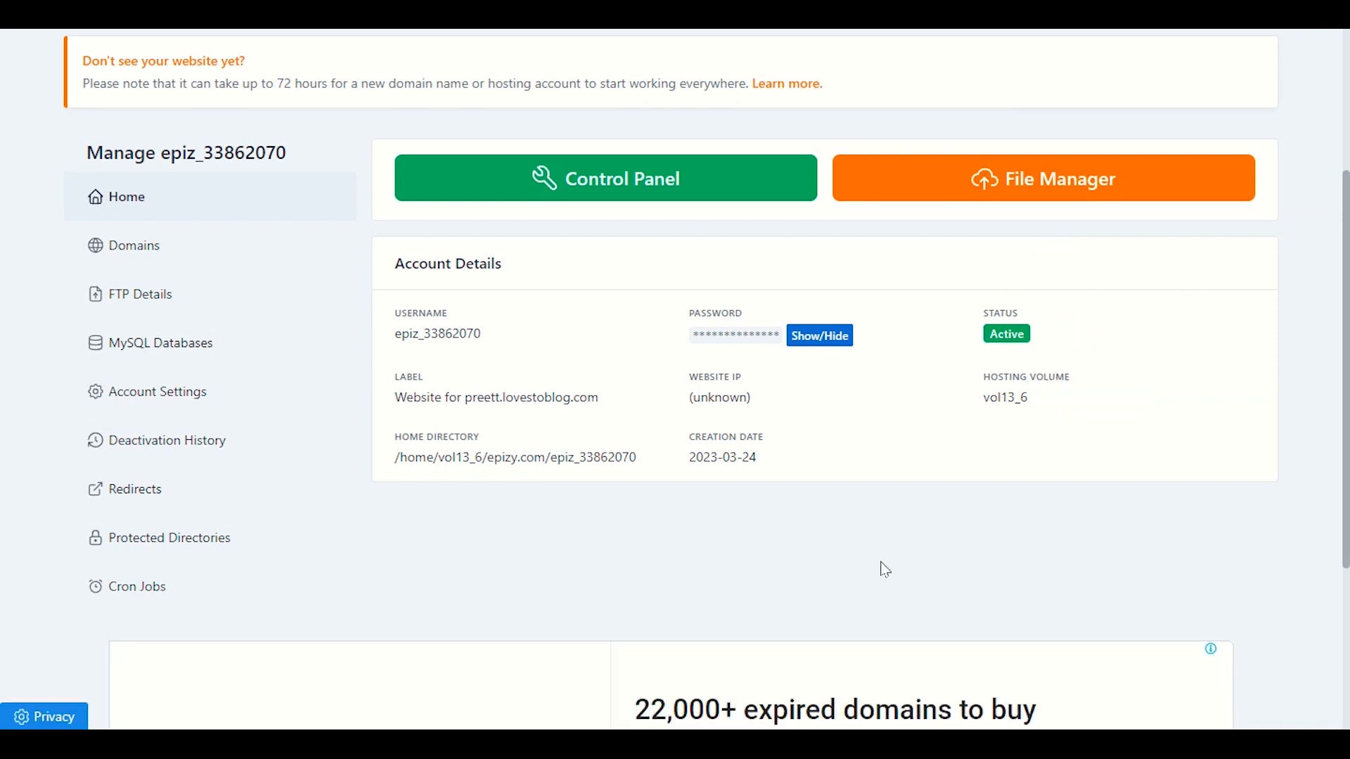
scroll(854, 523, down, 1)
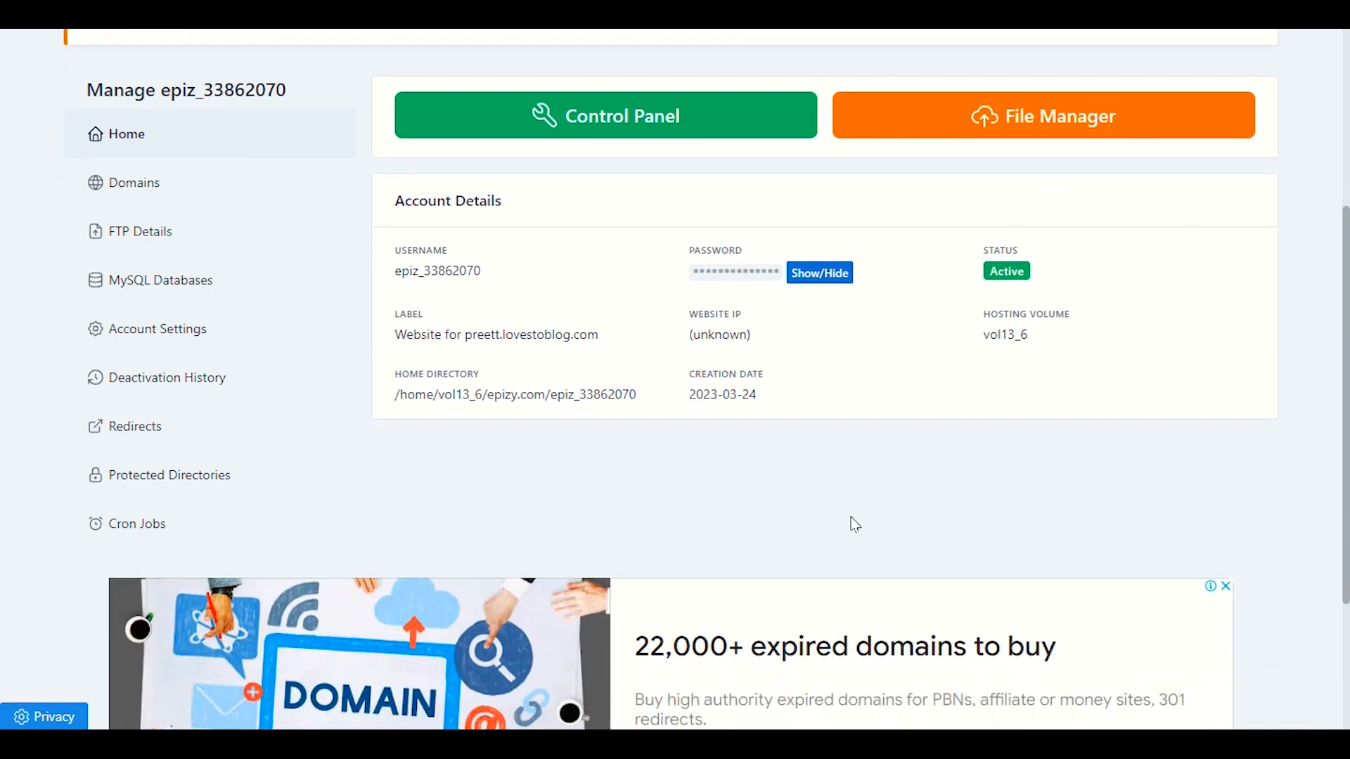
scroll(770, 506, up, 2)
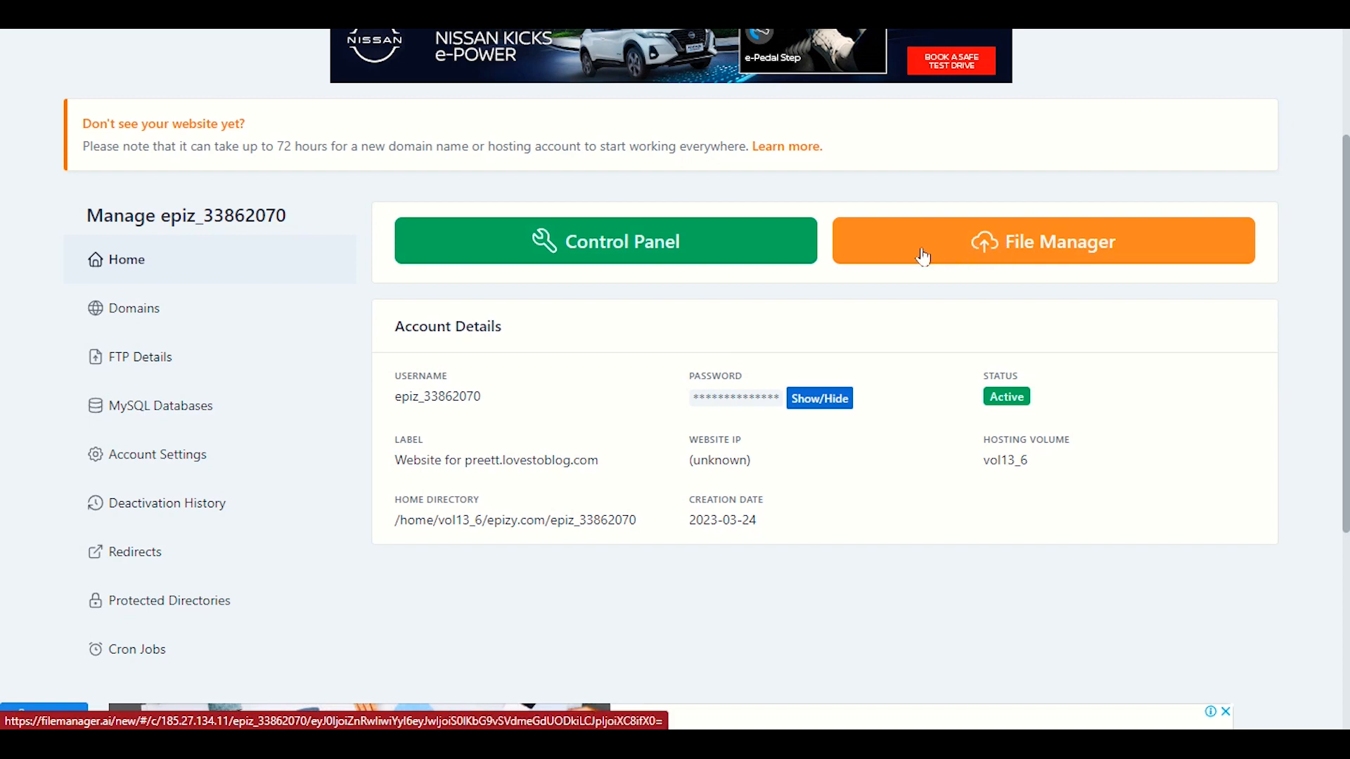
Open the Control Panel and approve service emails to load the VistaPanel dashboard
click(563, 242)
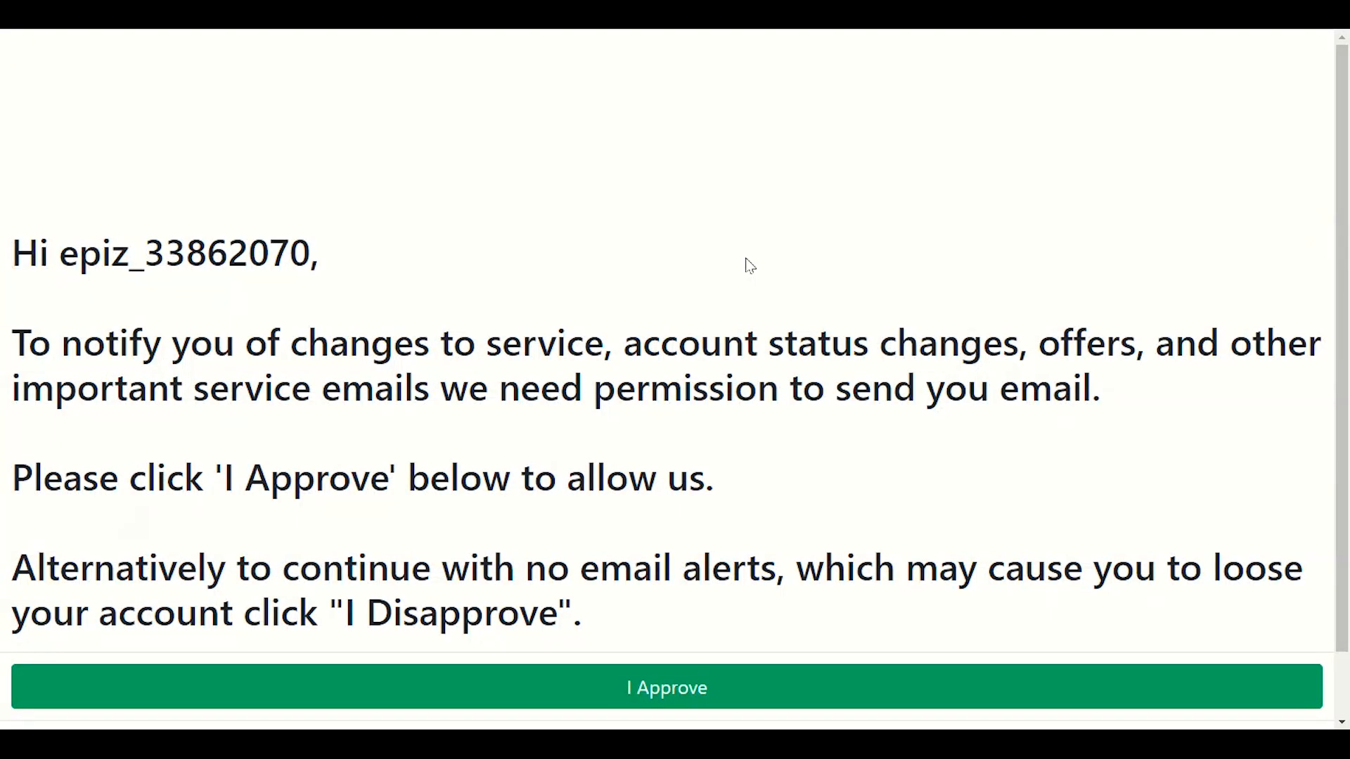
scroll(750, 266, down, 1)
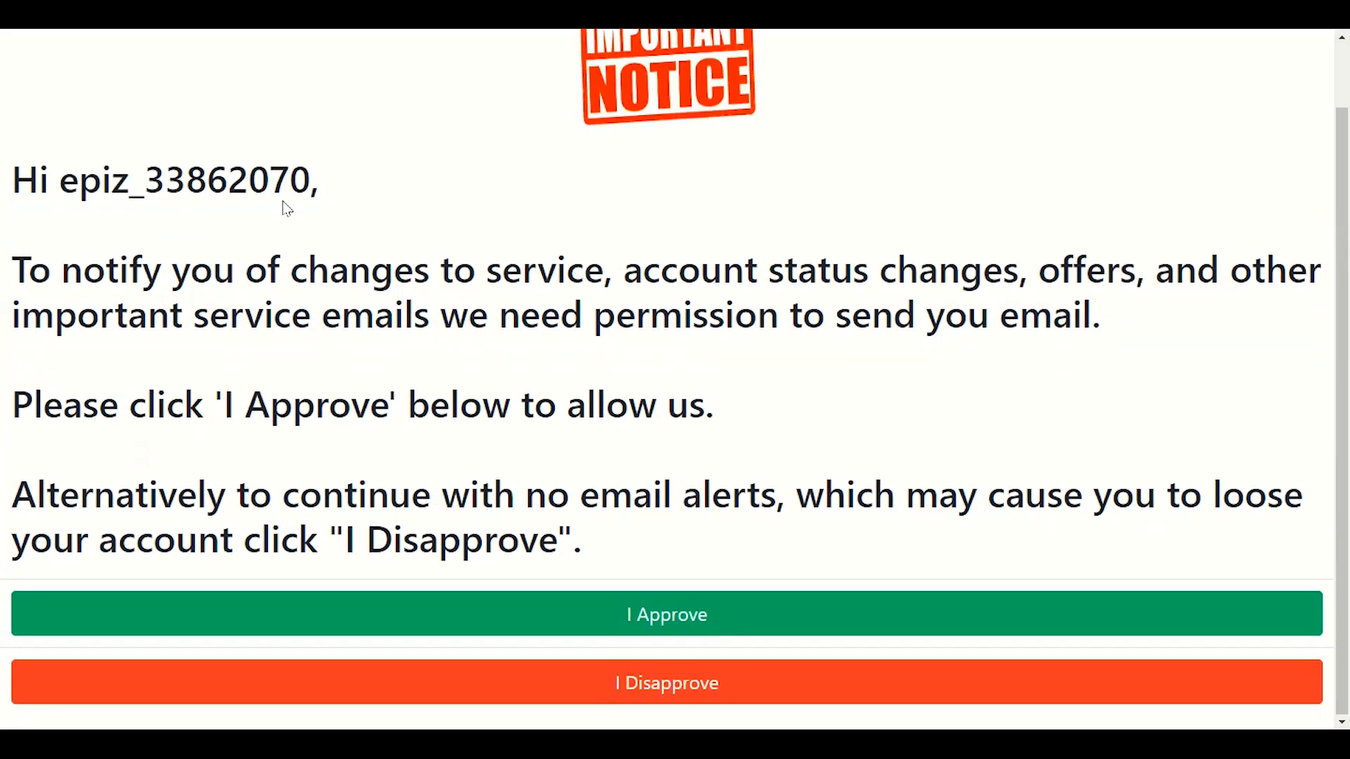
click(606, 614)
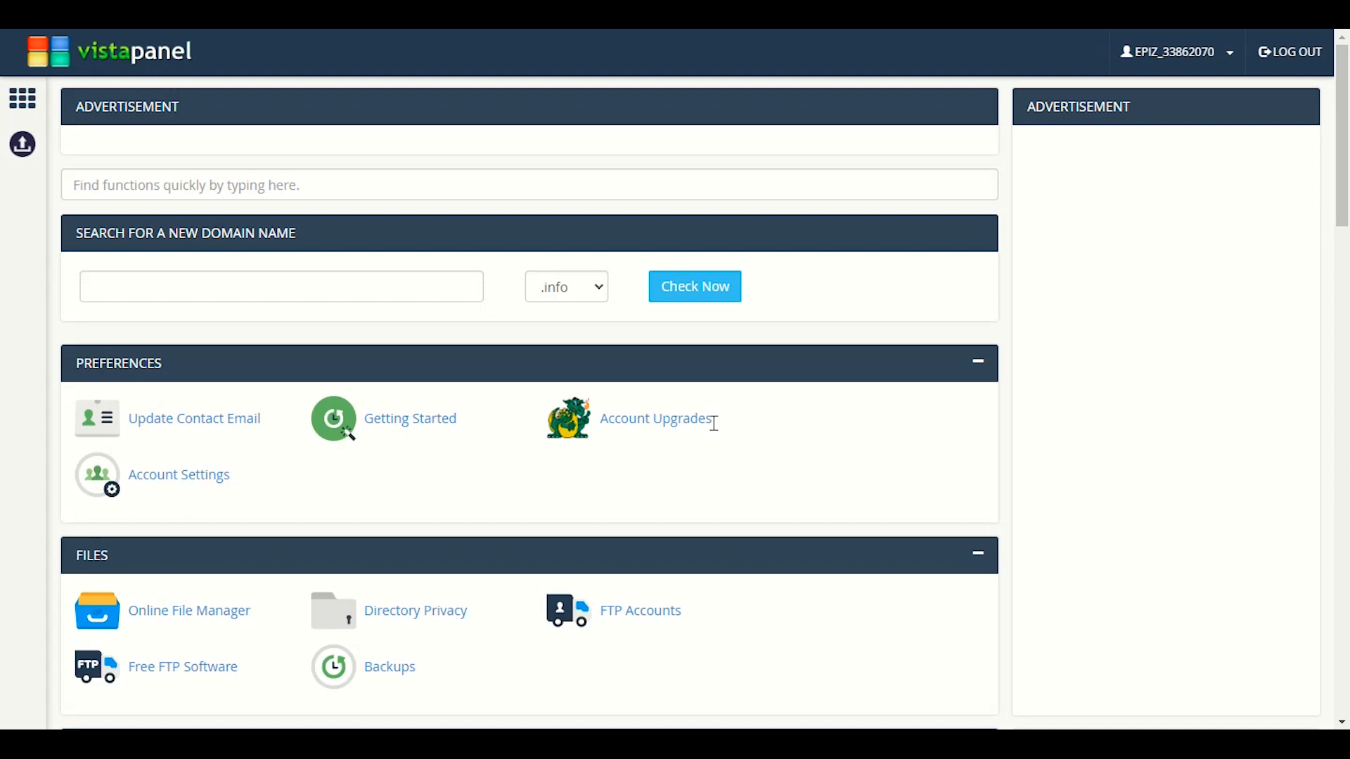
Open the VistaPanel dashboard and scroll down to Softaculous Apps Installer under Software
click(1092, 744)
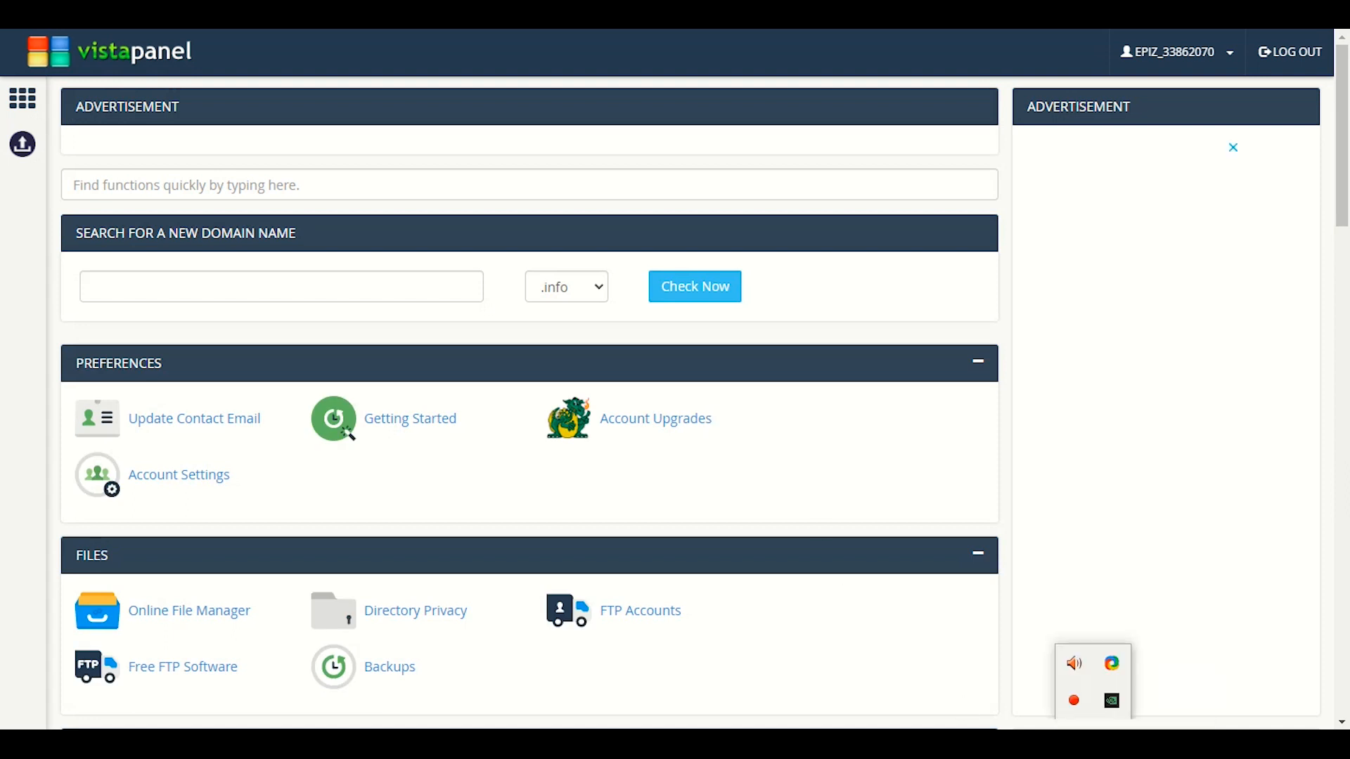
click(1092, 744)
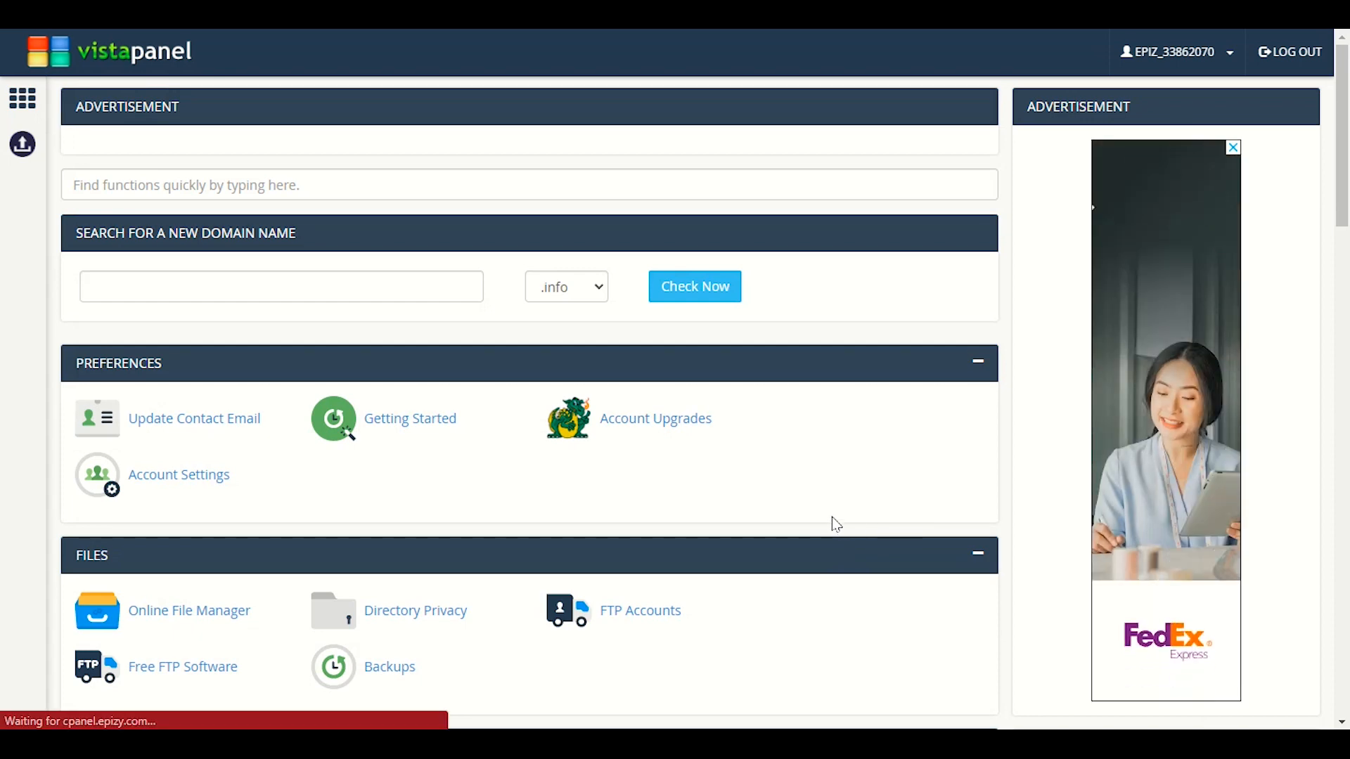
scroll(141, 323, down, 1)
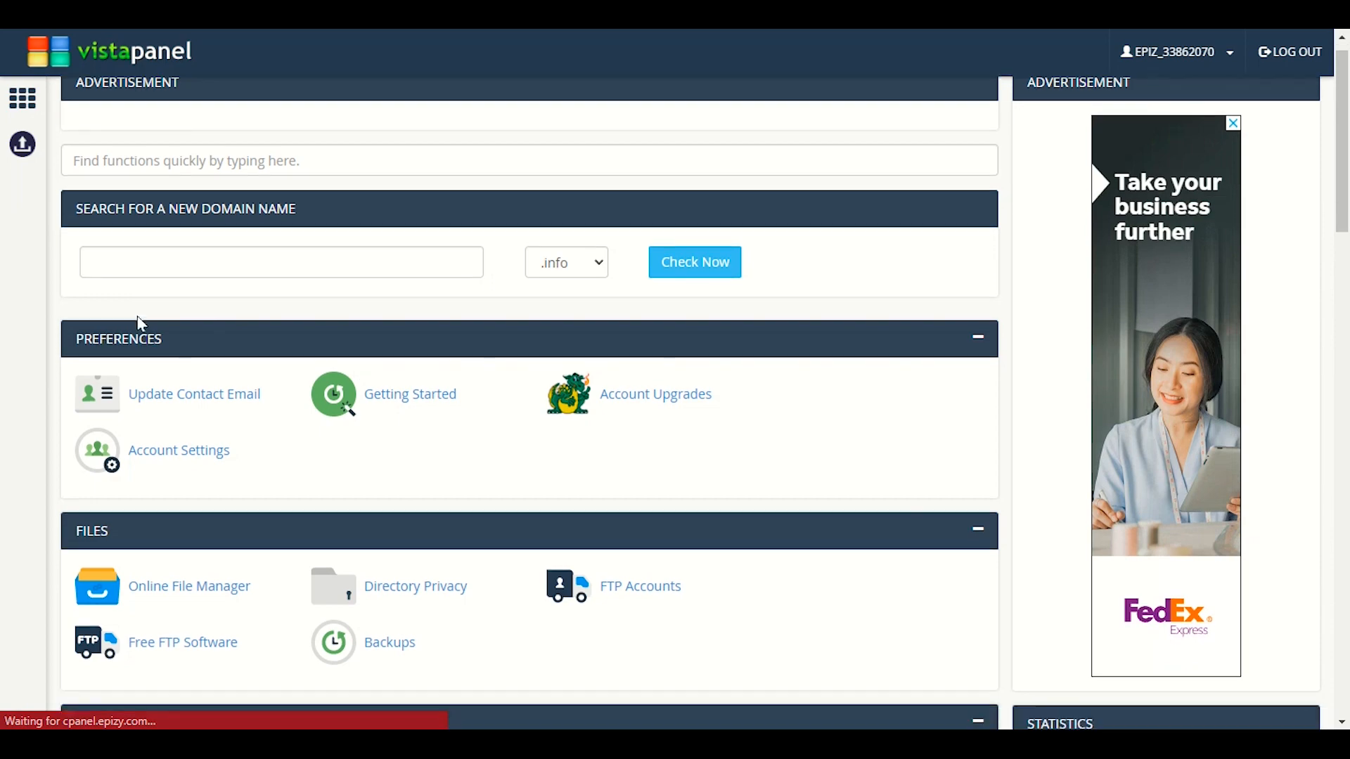
scroll(189, 286, down, 3)
scroll(211, 281, down, 4)
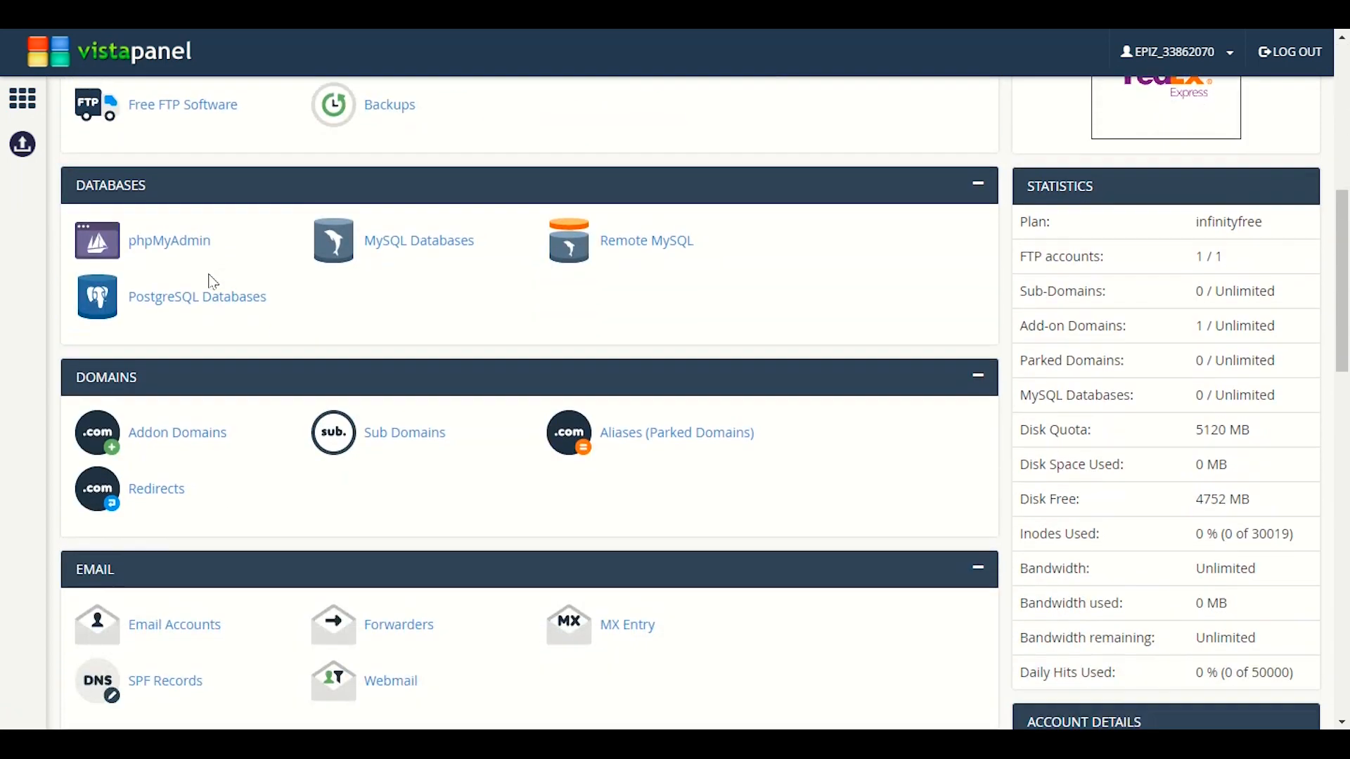
scroll(436, 335, down, 8)
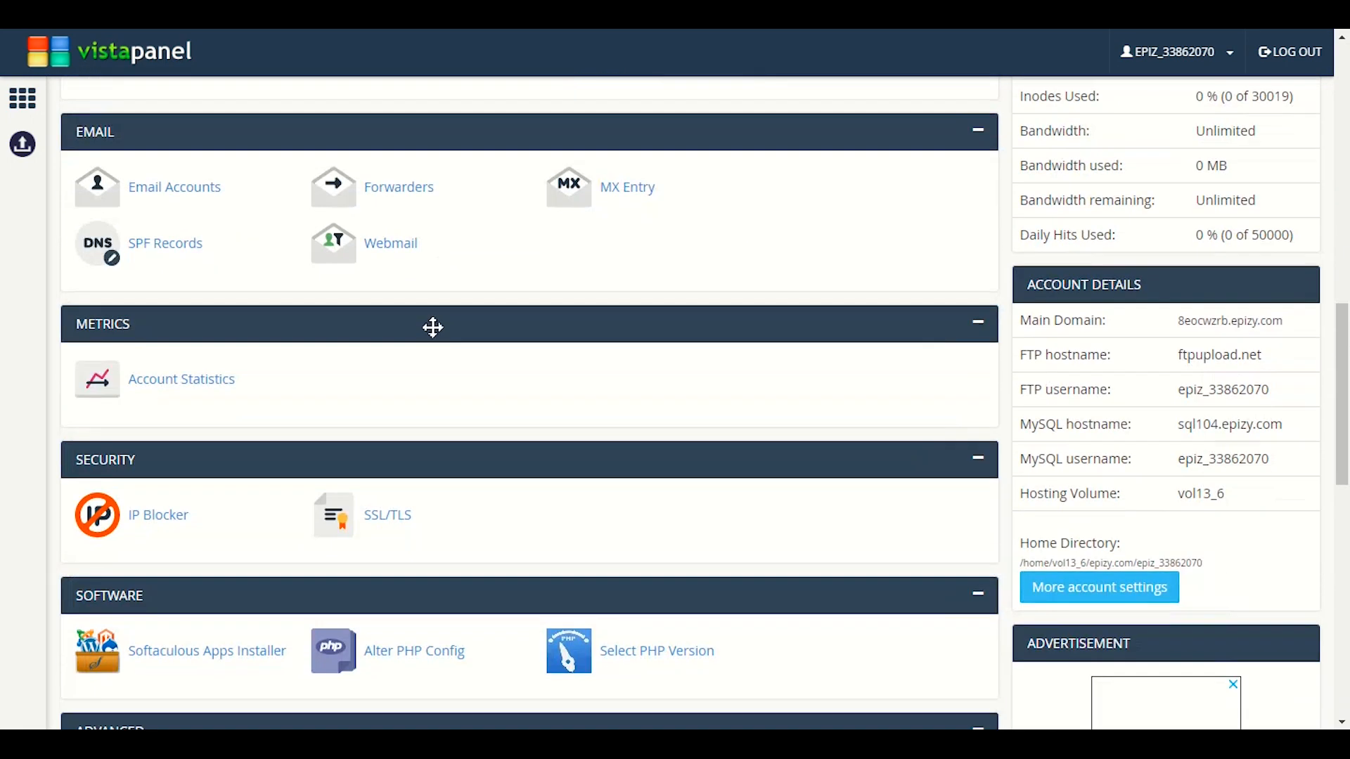
scroll(435, 339, up, 9)
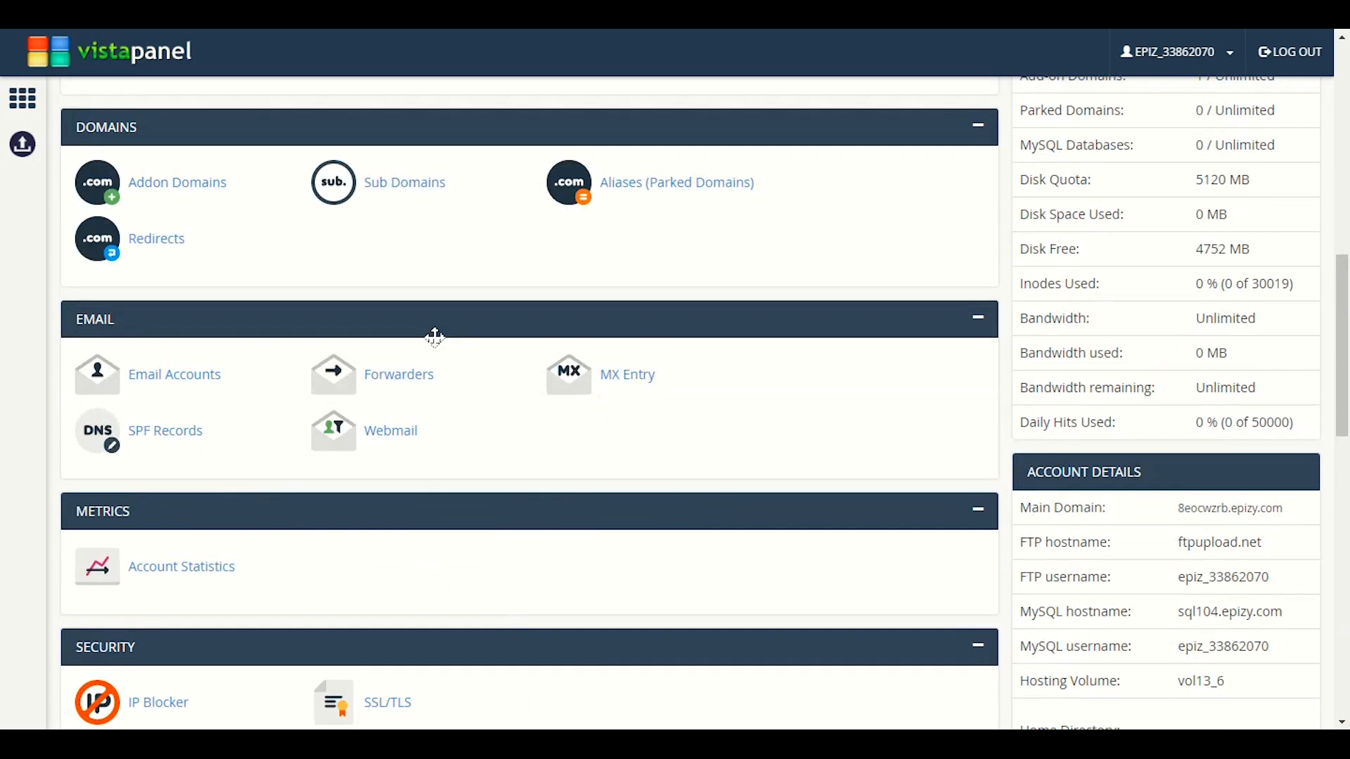
scroll(435, 338, down, 3)
scroll(435, 338, down, 9)
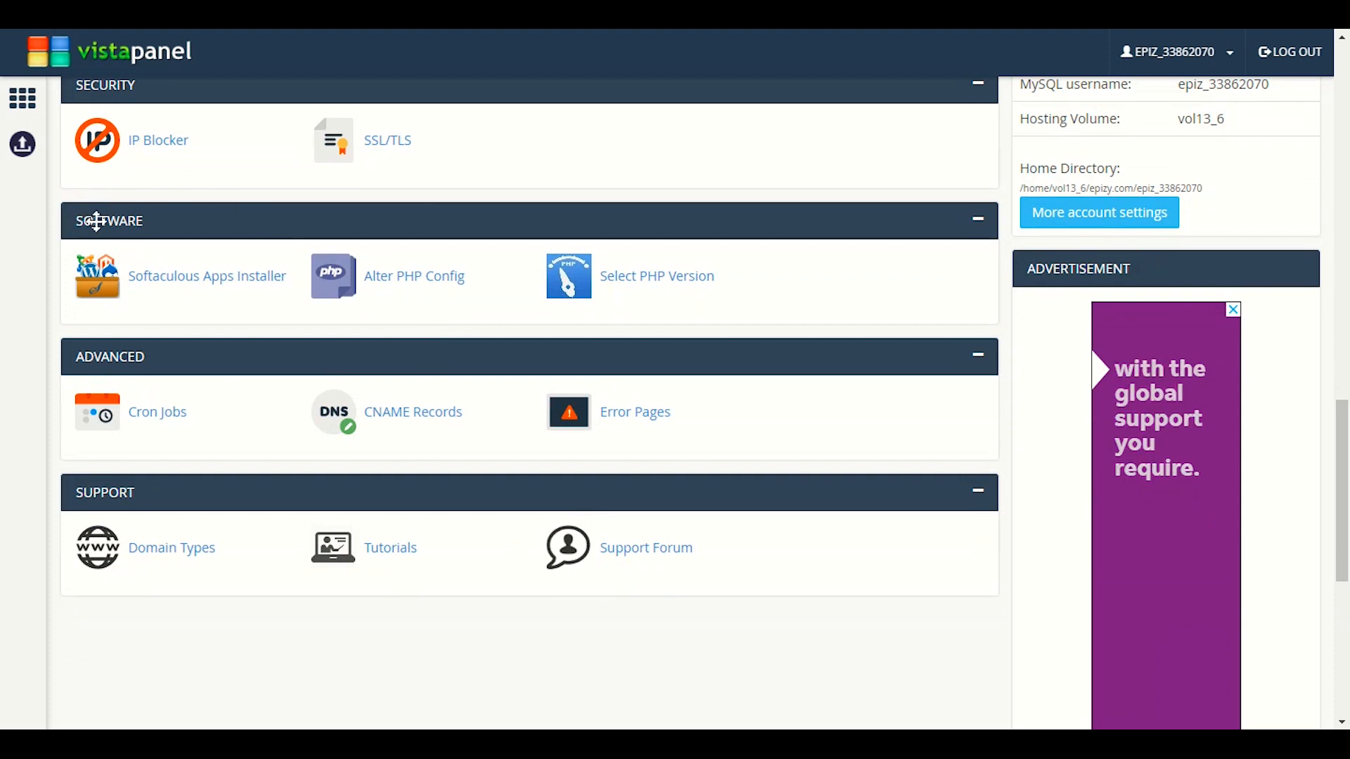
scroll(332, 373, up, 4)
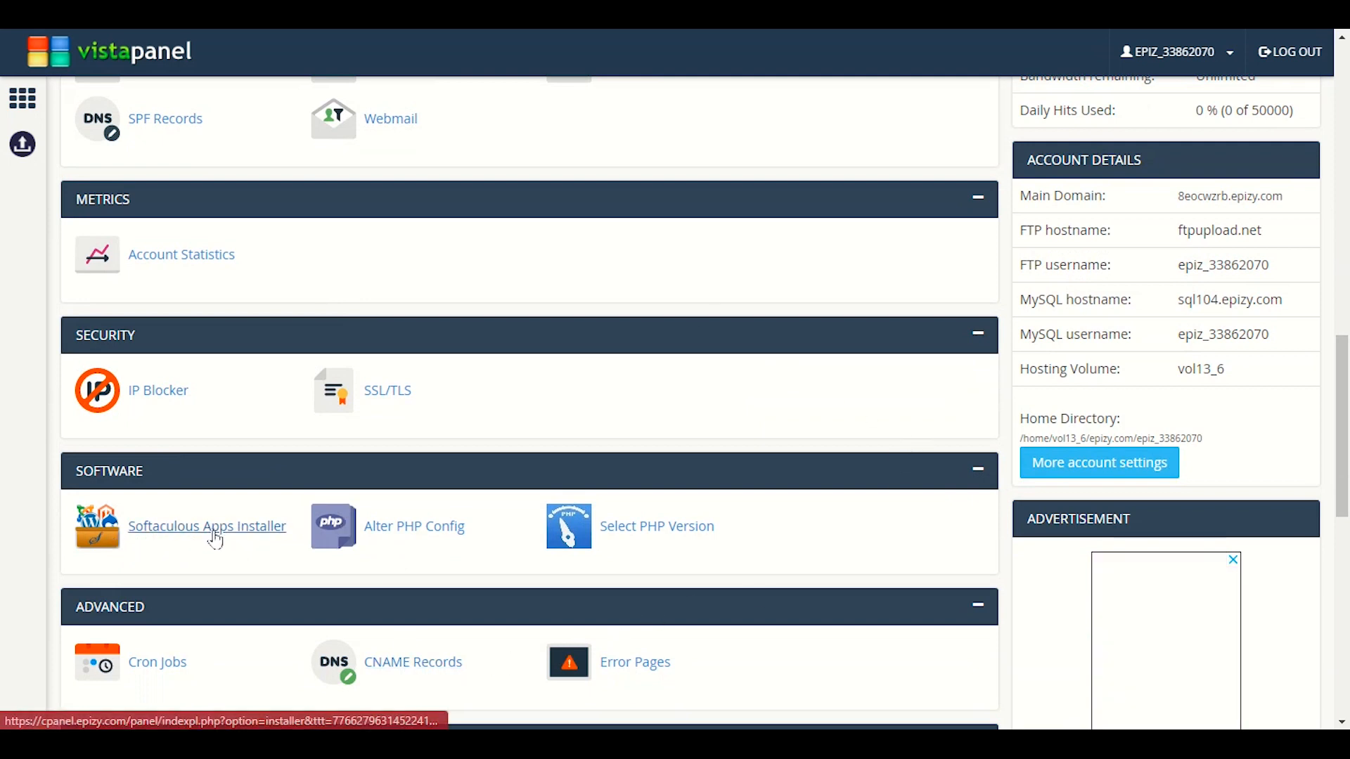
Open Softaculous Apps Installer in a new tab and browse Top Scripts like WordPress and Joomla
right_click(264, 533)
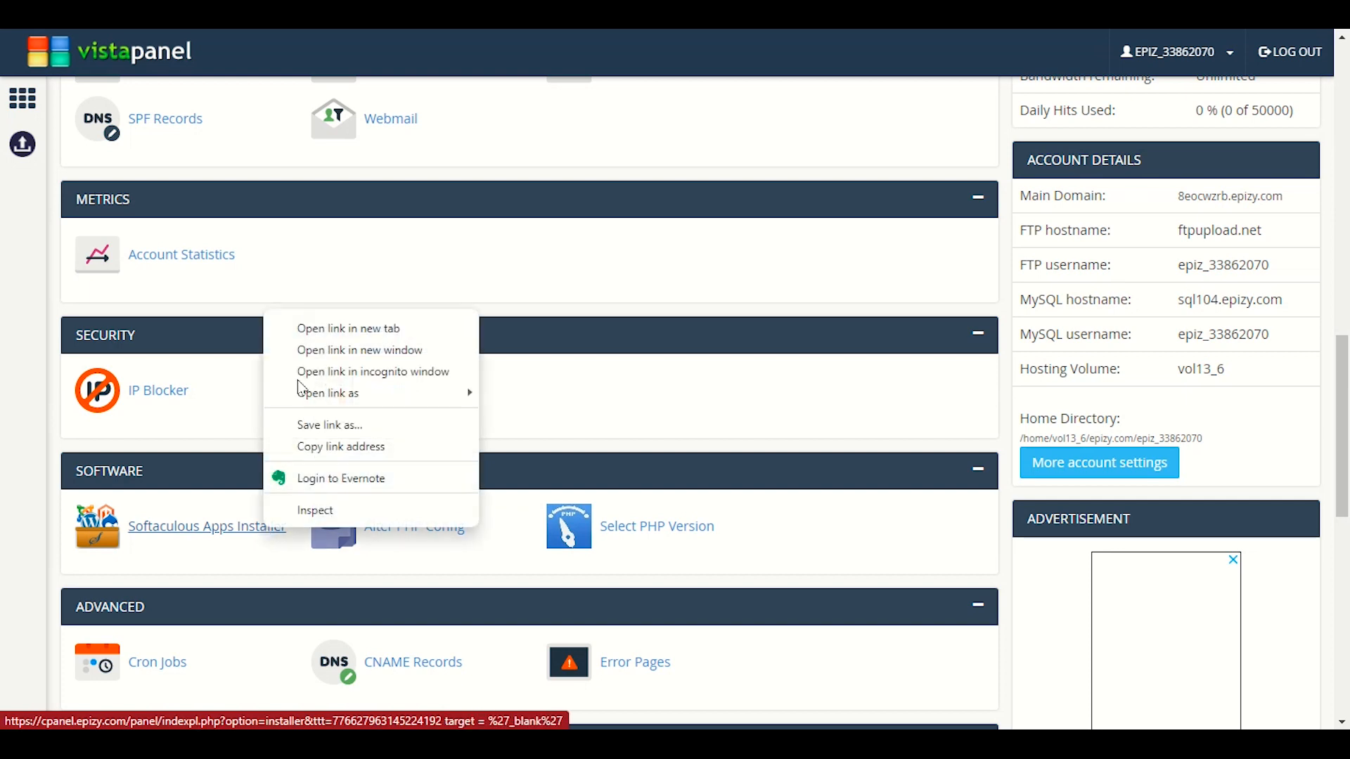
click(321, 337)
key(ctrl+Tab)
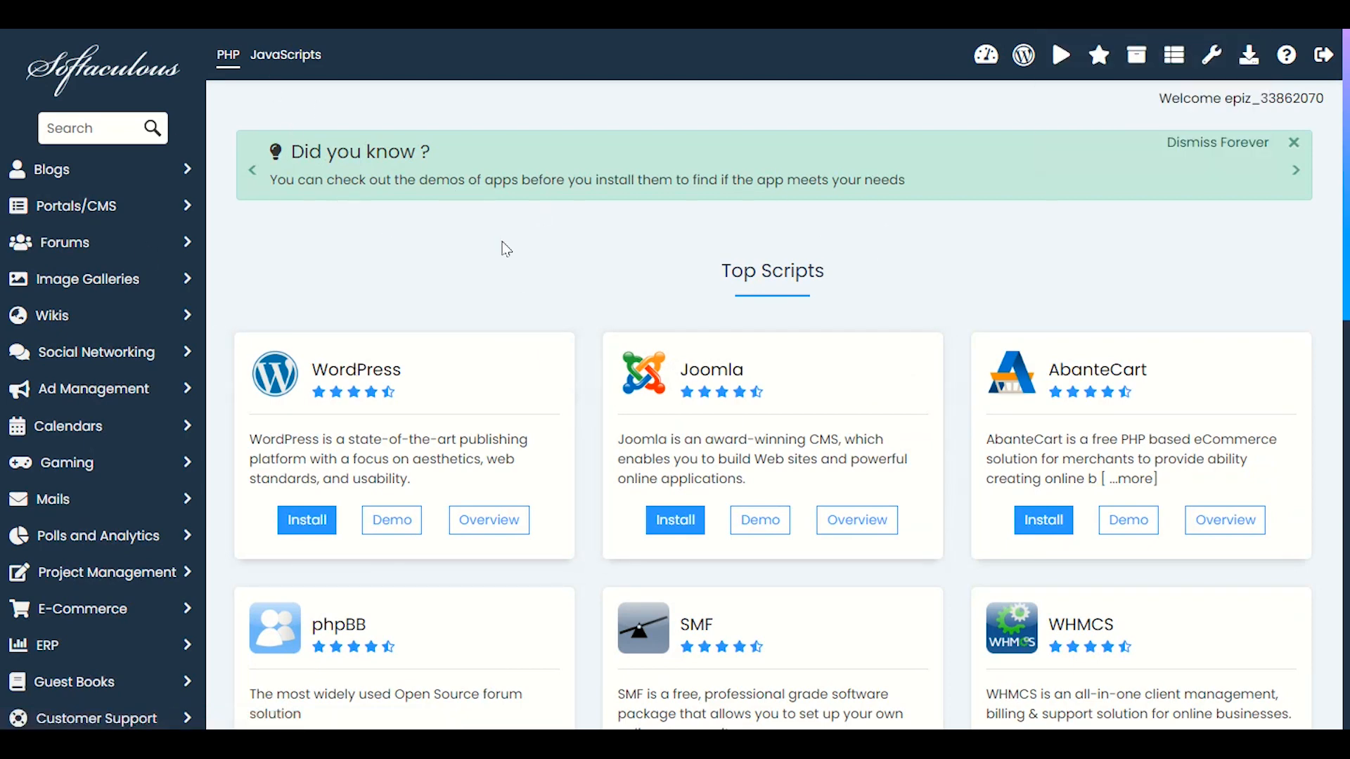
scroll(1032, 138, down, 2)
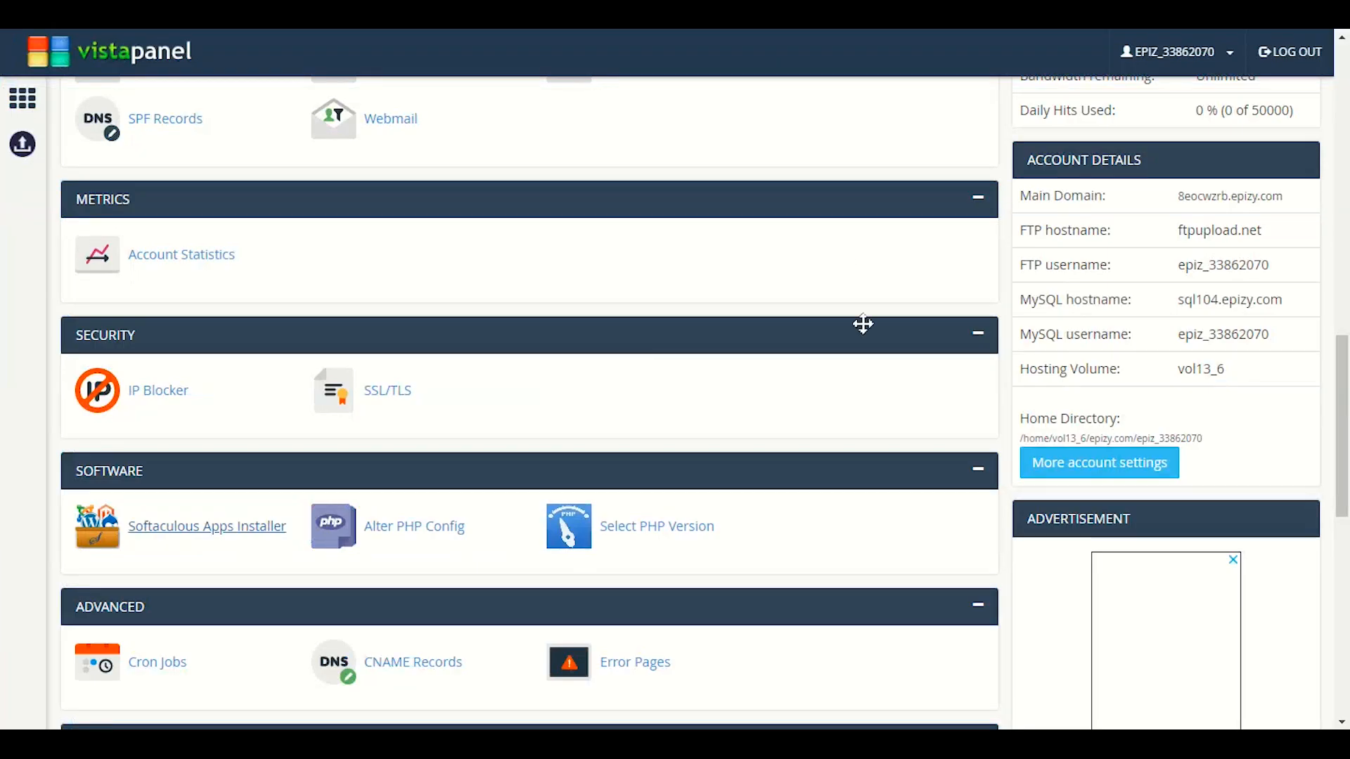
scroll(816, 302, up, 15)
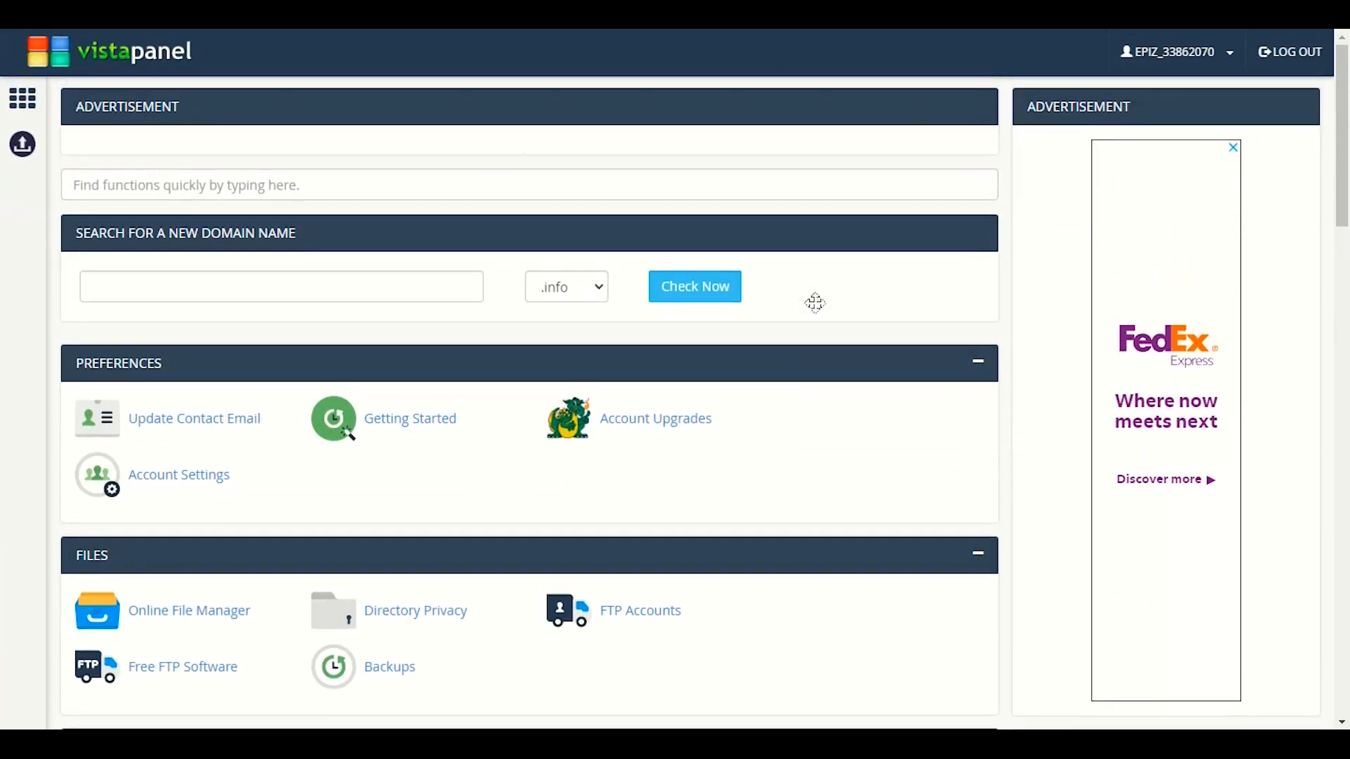
scroll(815, 302, down, 15)
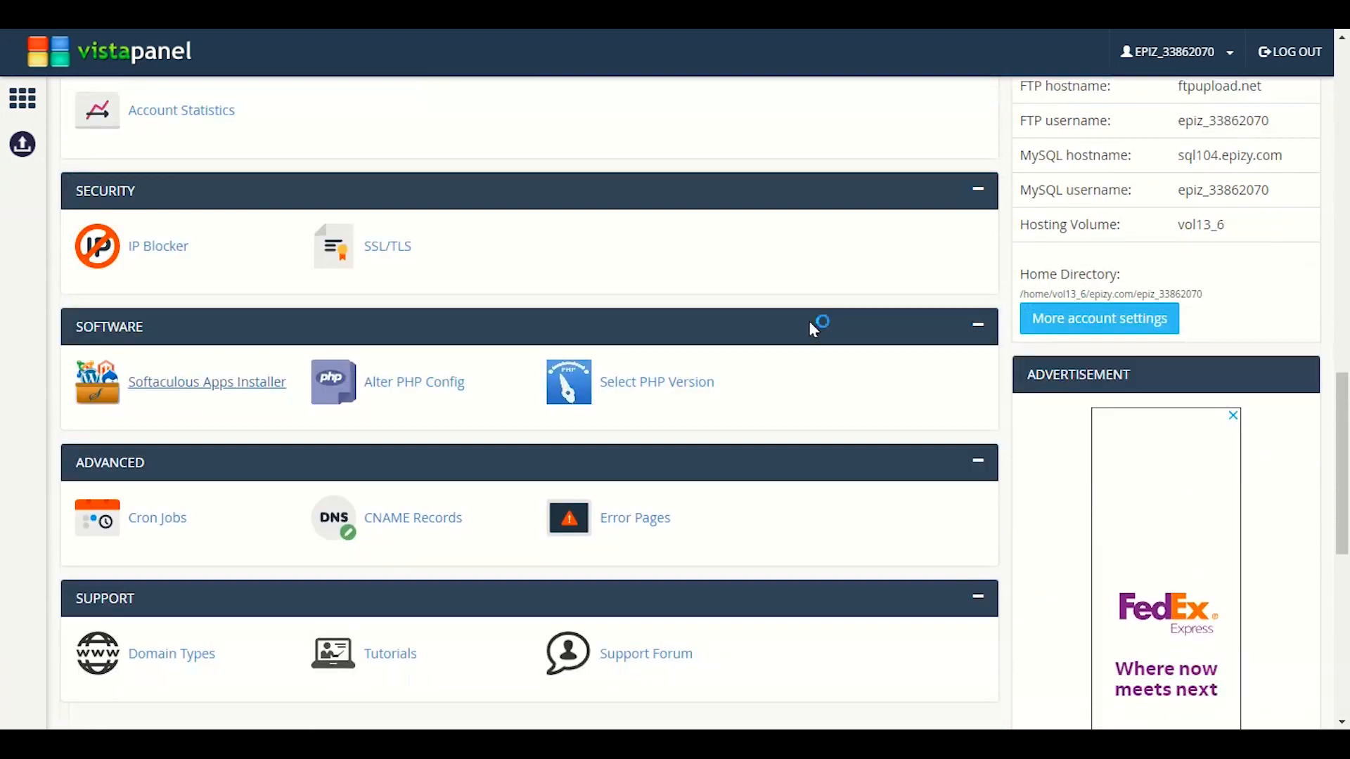
scroll(812, 328, down, 3)
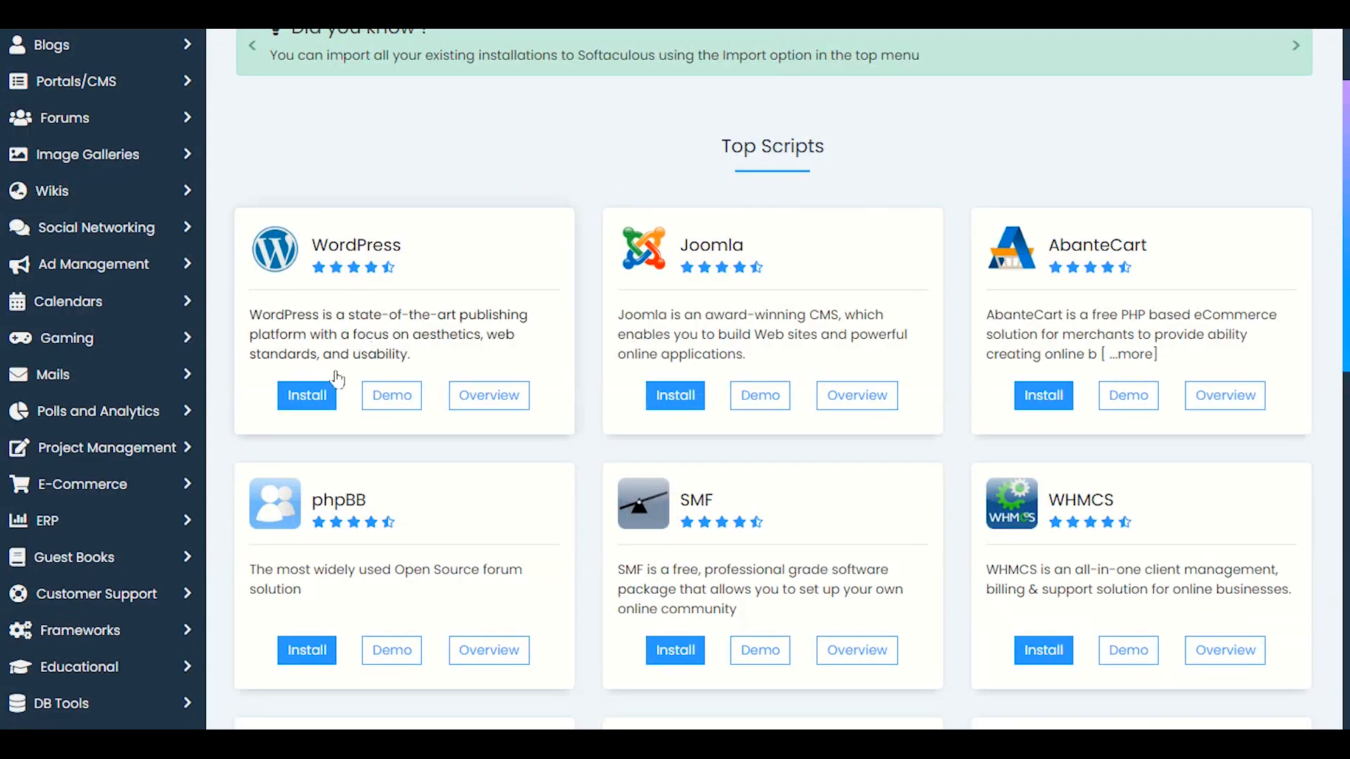
Begin the WordPress 6.1.1 install and scroll down through the form to the admin username field
click(314, 400)
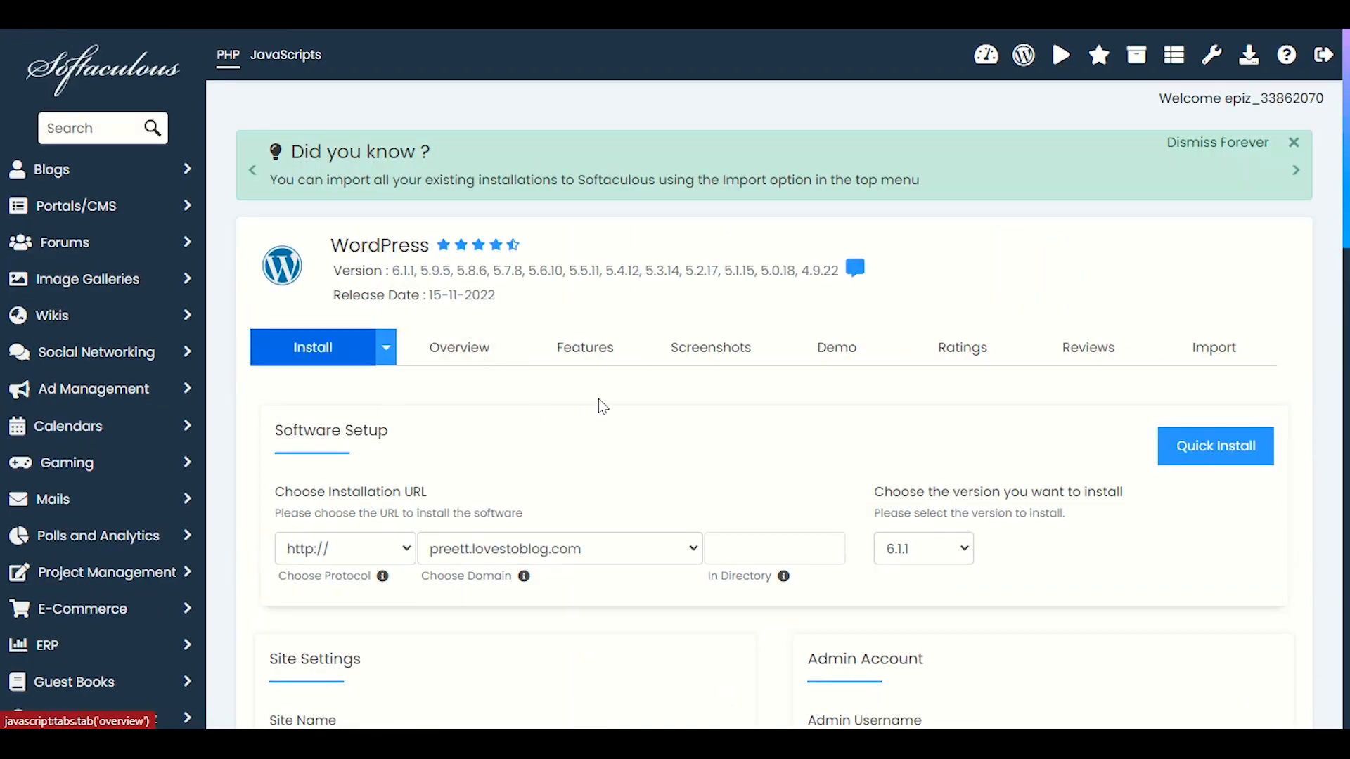
scroll(639, 376, down, 2)
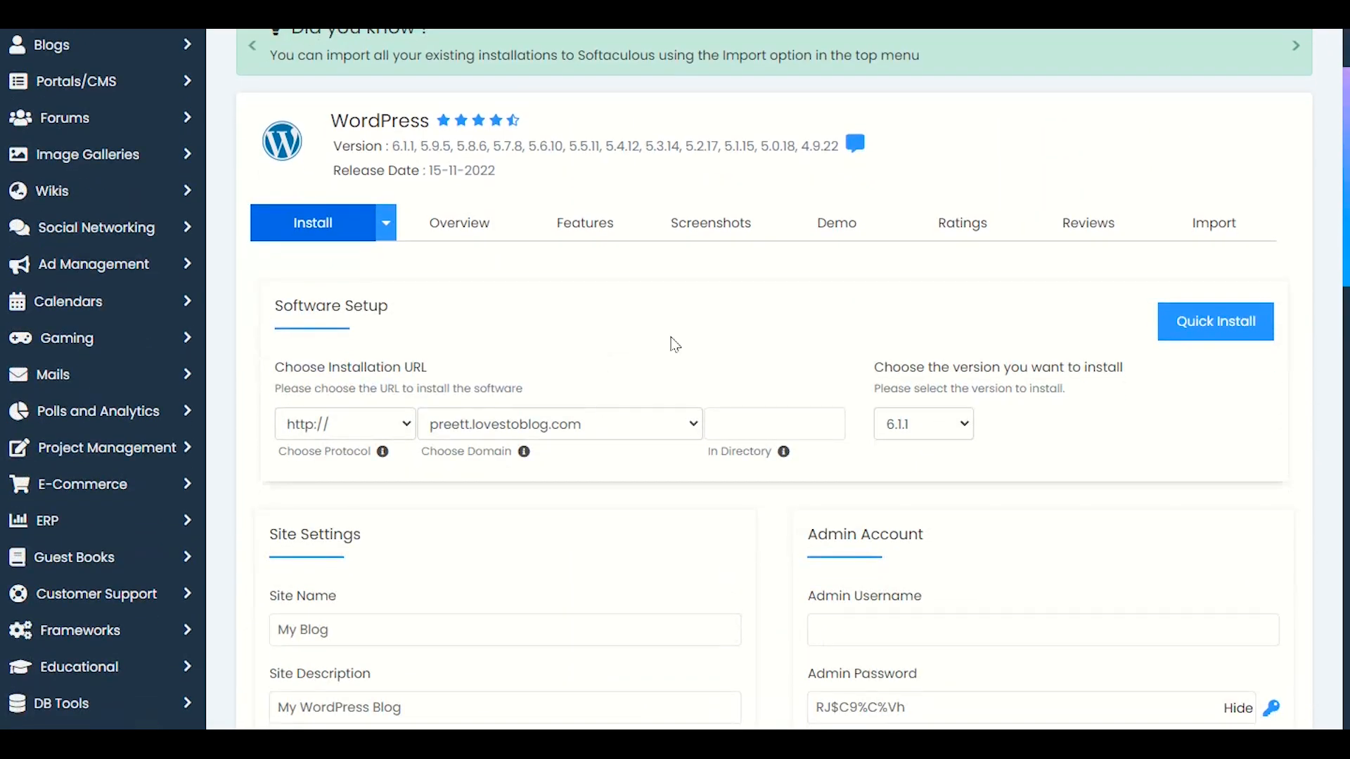
scroll(440, 205, down, 1)
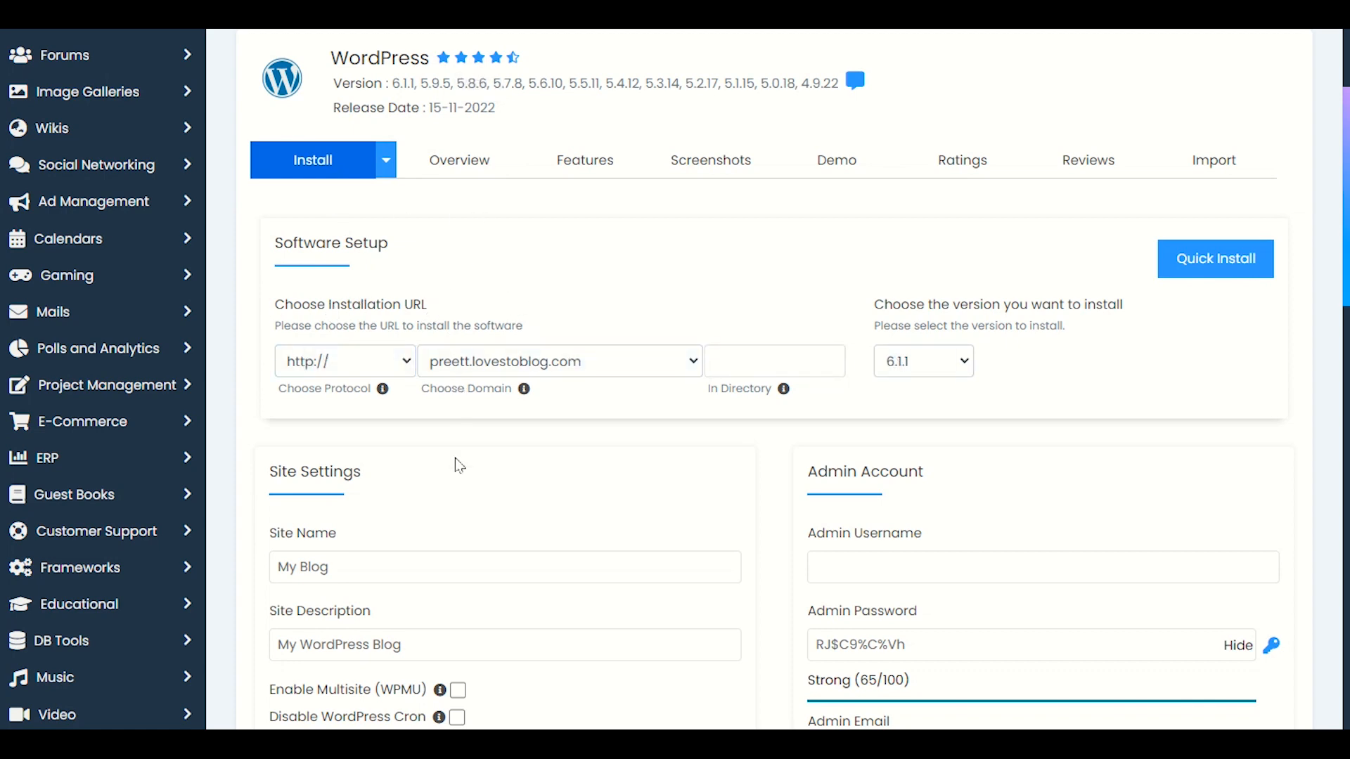
scroll(856, 399, down, 2)
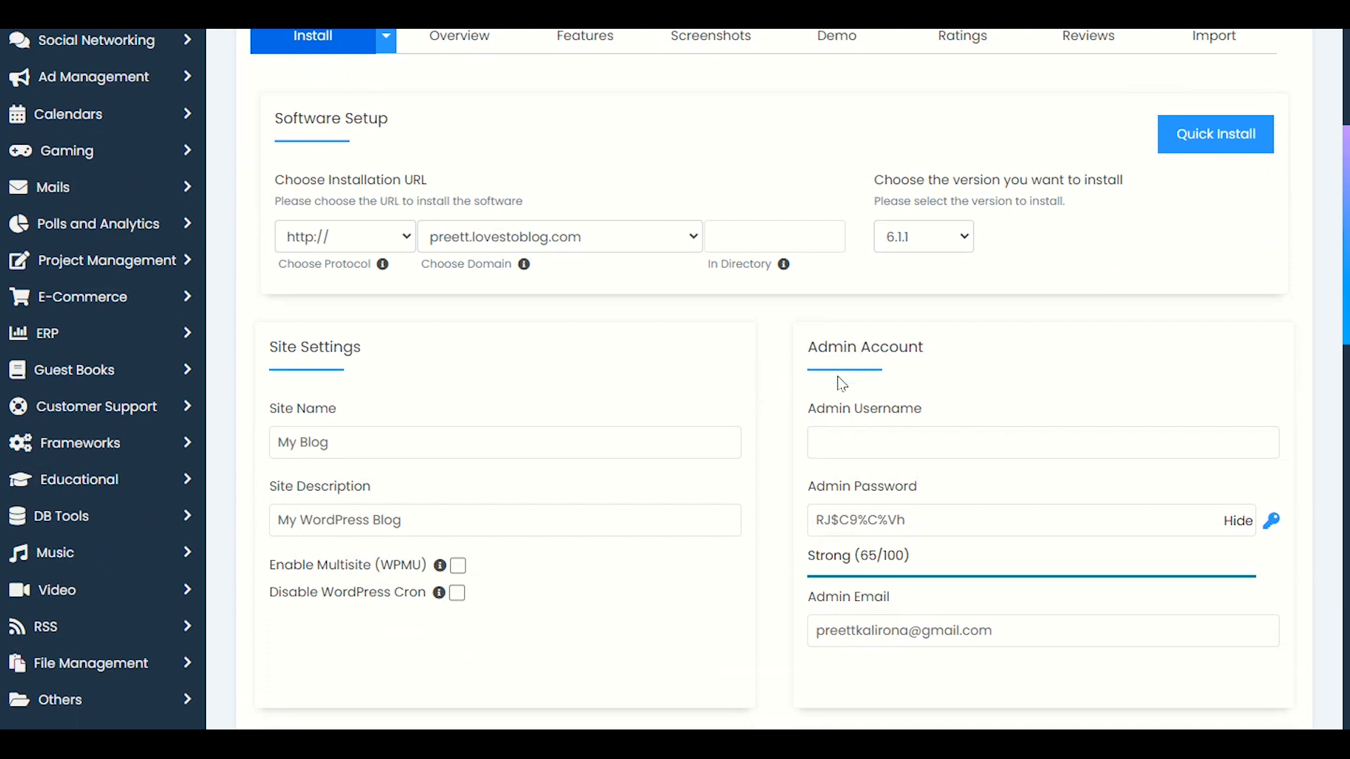
click(921, 442)
scroll(781, 547, up, 3)
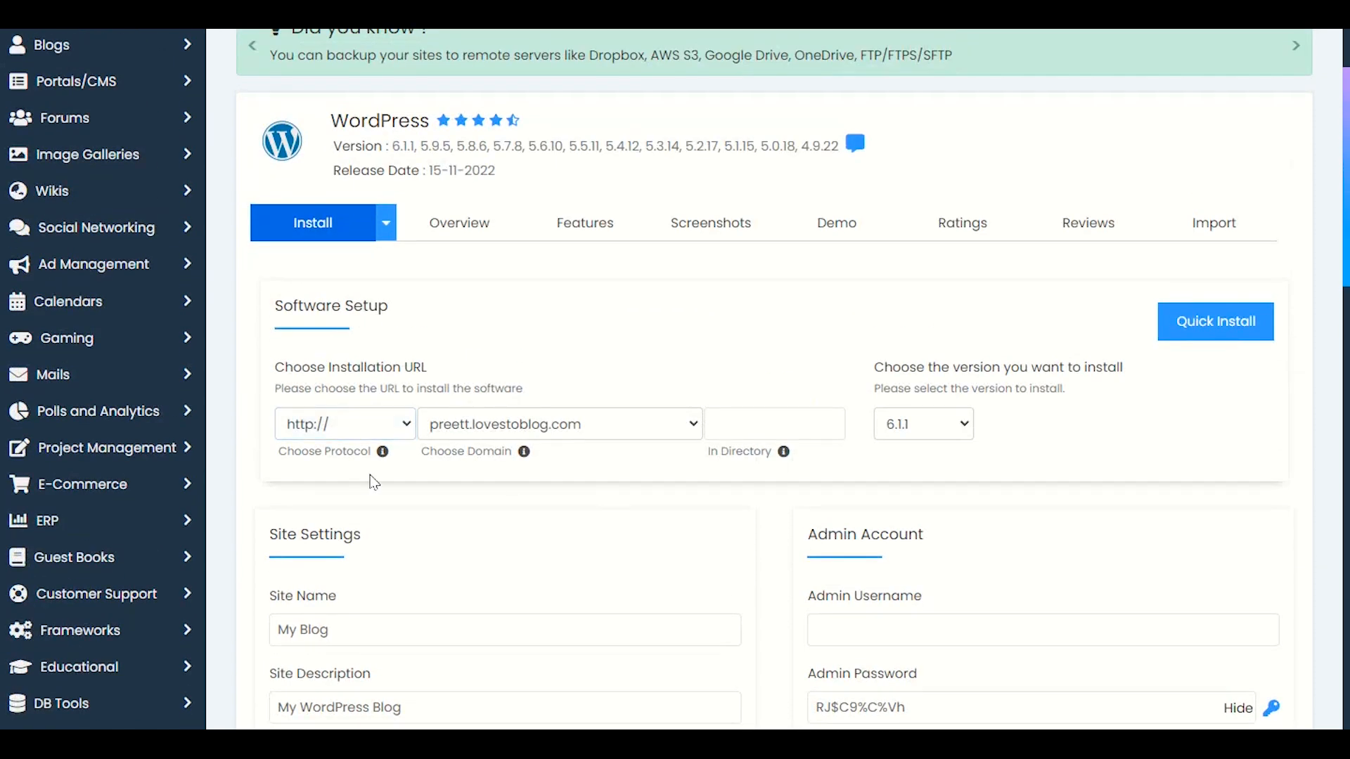
click(356, 428)
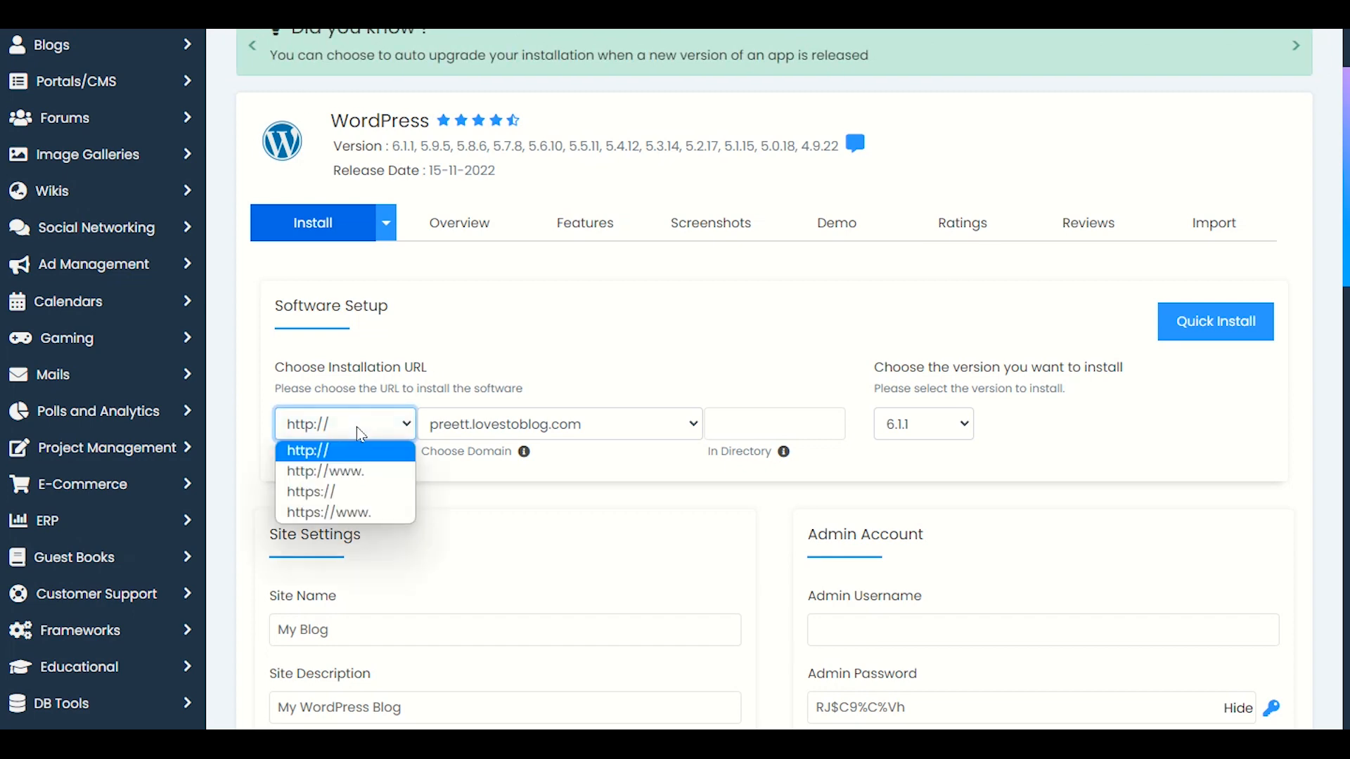
click(355, 496)
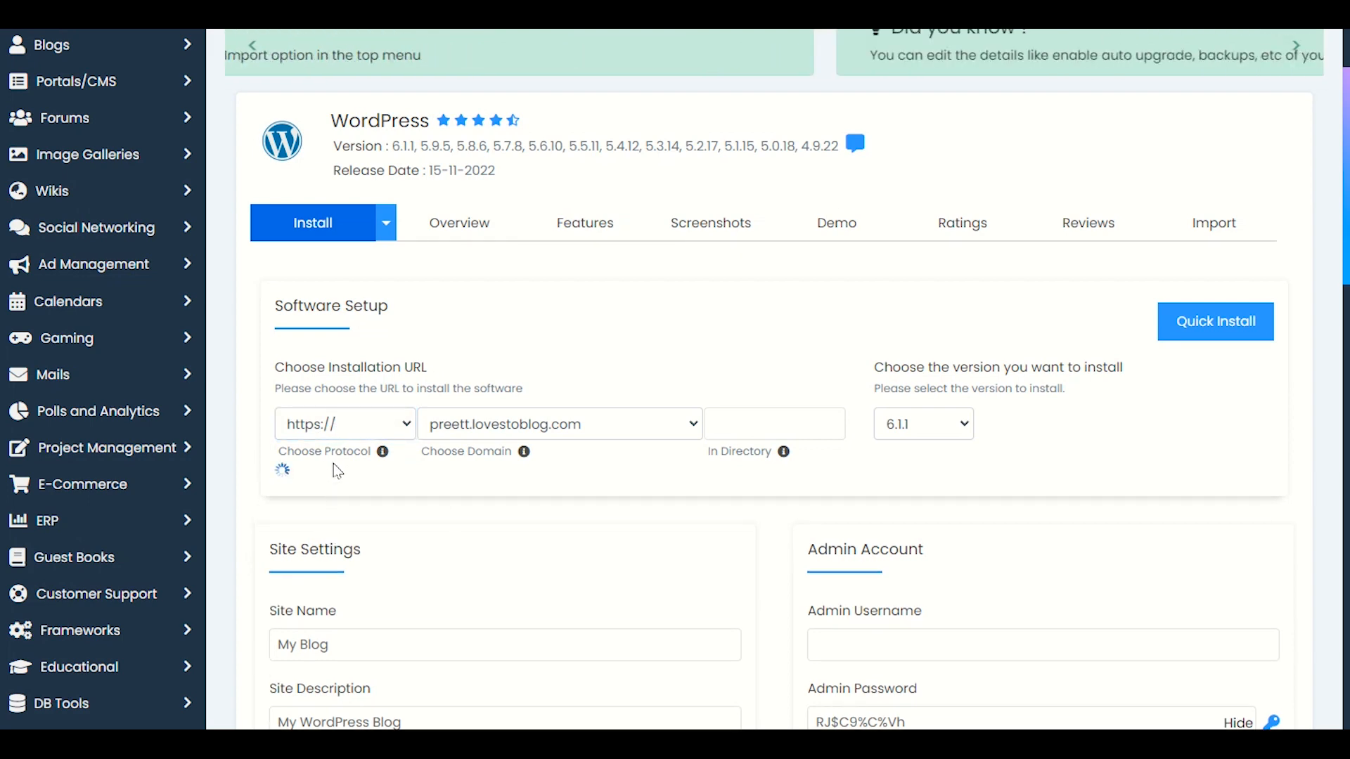
click(333, 462)
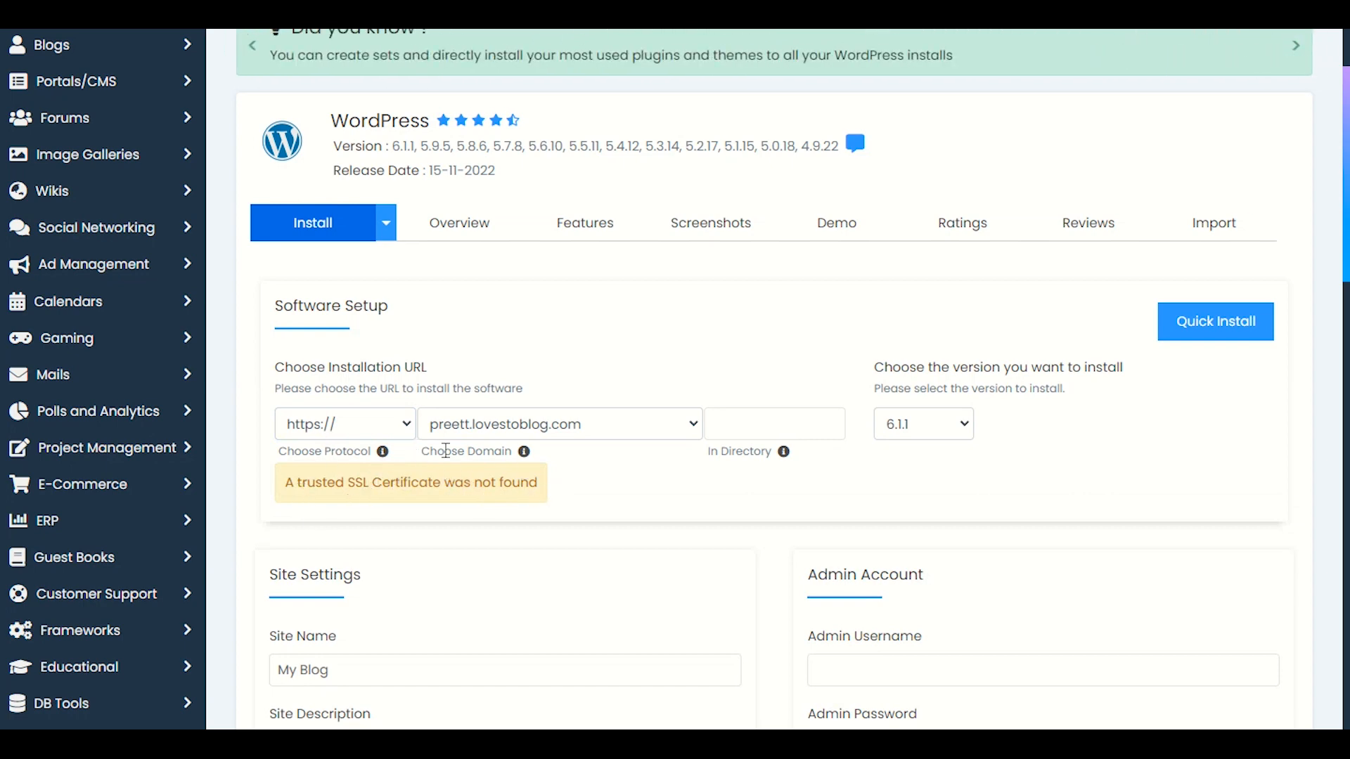
click(360, 425)
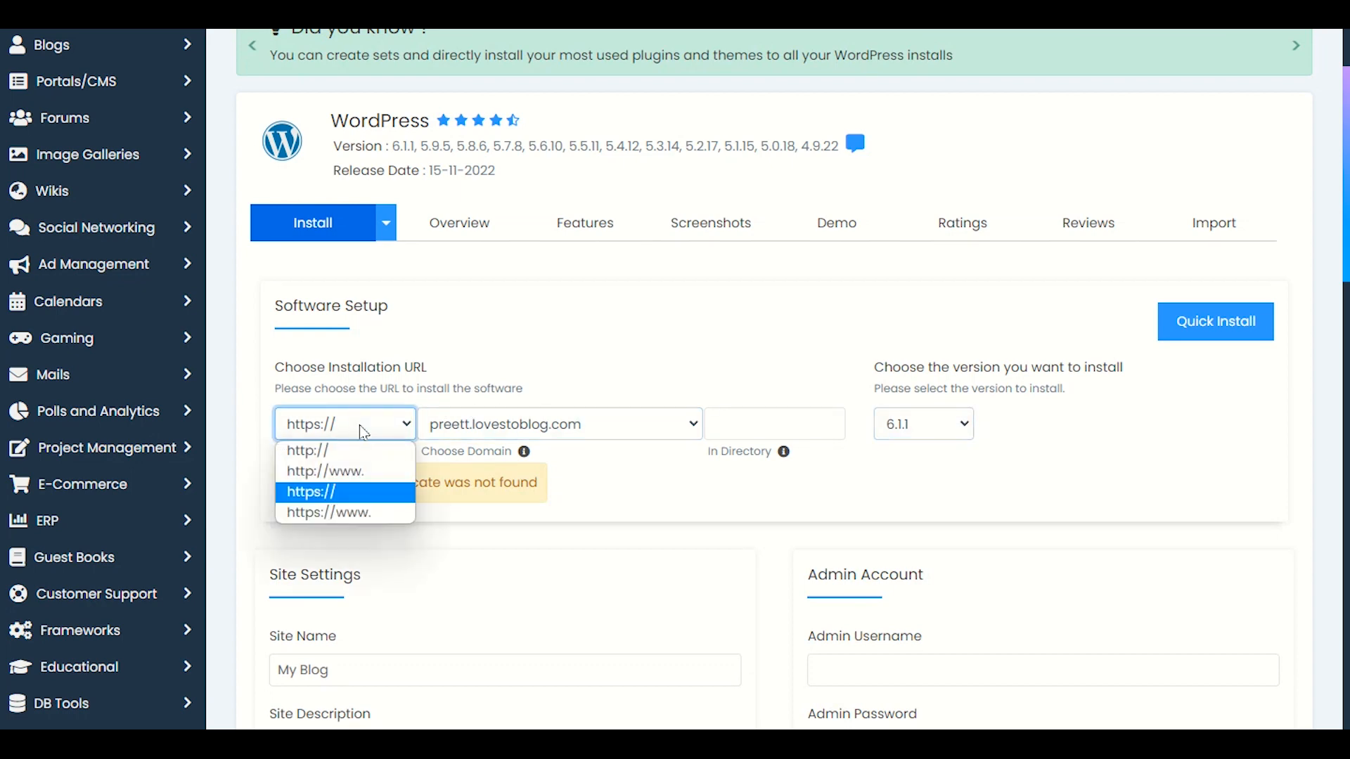
click(360, 513)
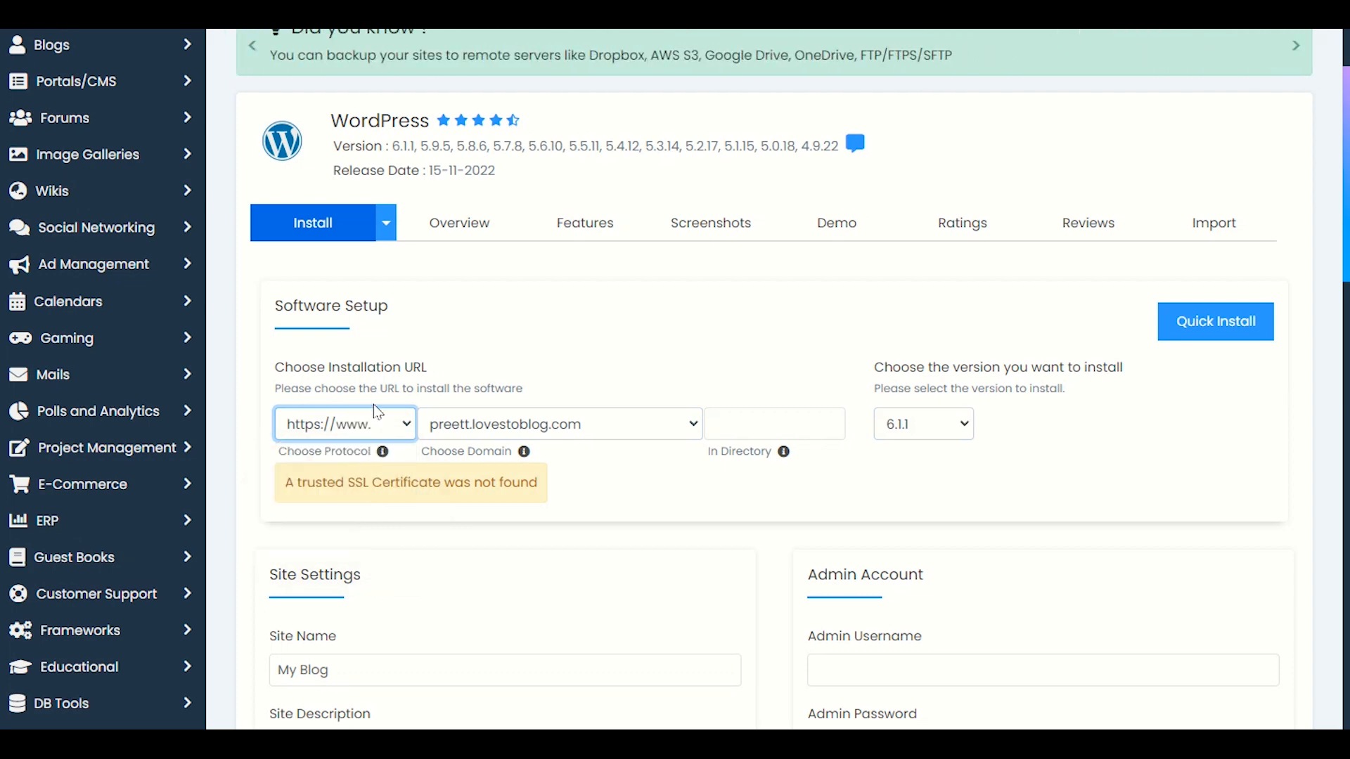
click(373, 424)
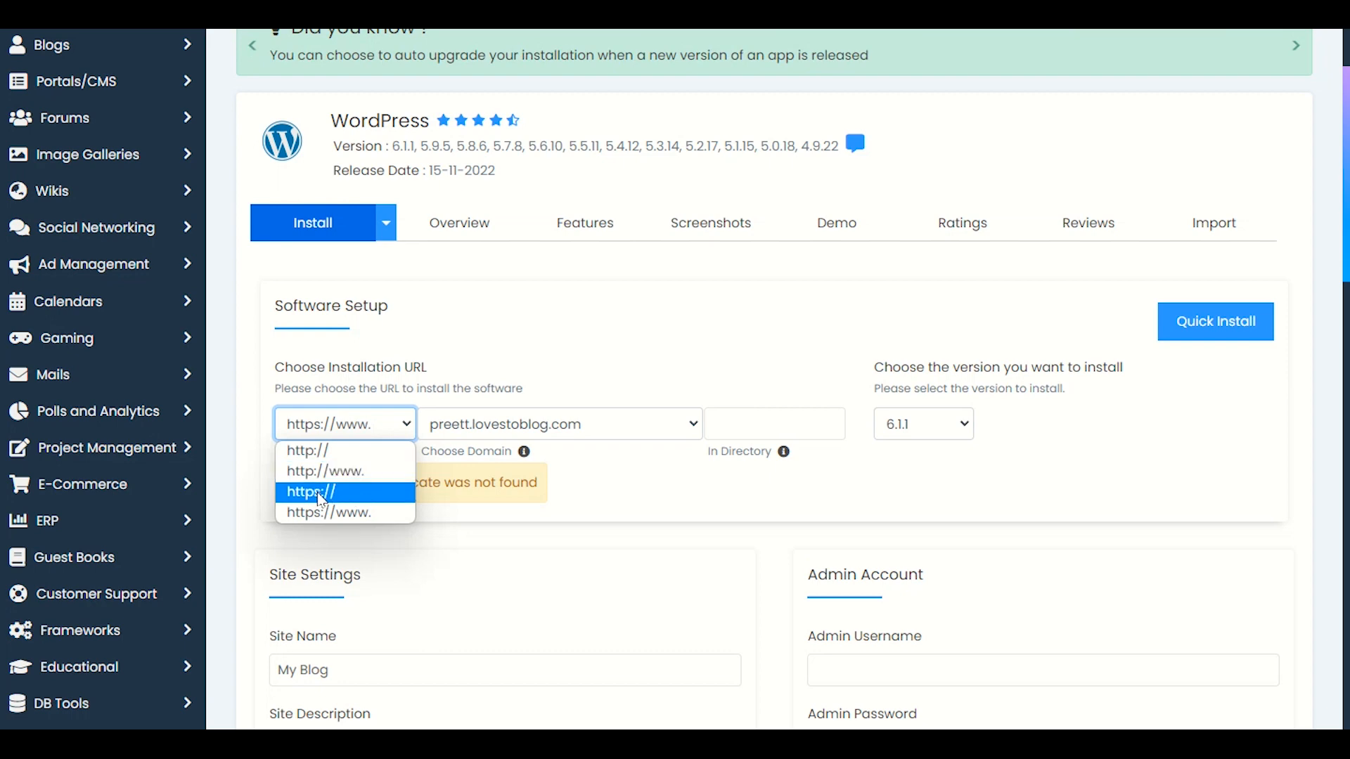
click(355, 493)
scroll(574, 439, down, 2)
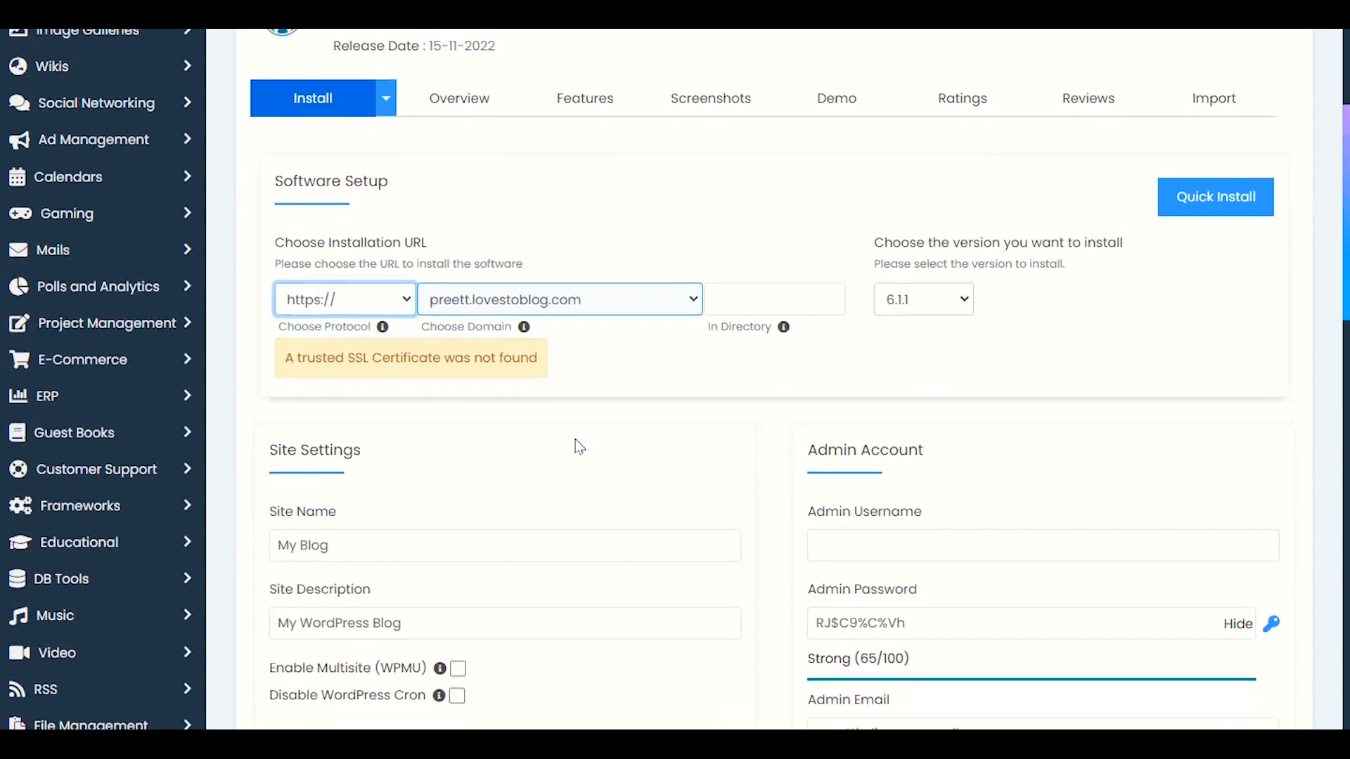
scroll(391, 382, down, 2)
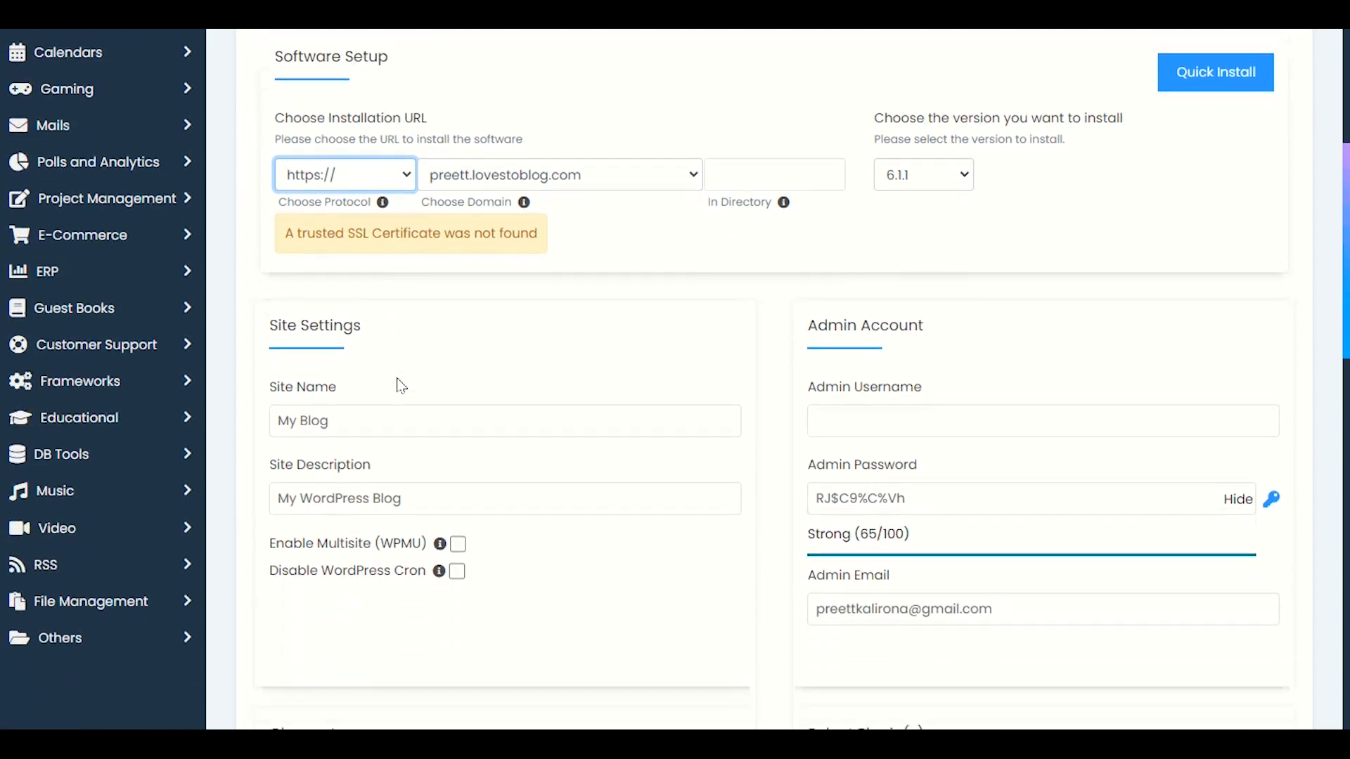
scroll(486, 392, down, 2)
Enter the admin username, copy the generated admin password, and launch Sticky Notes
click(859, 296)
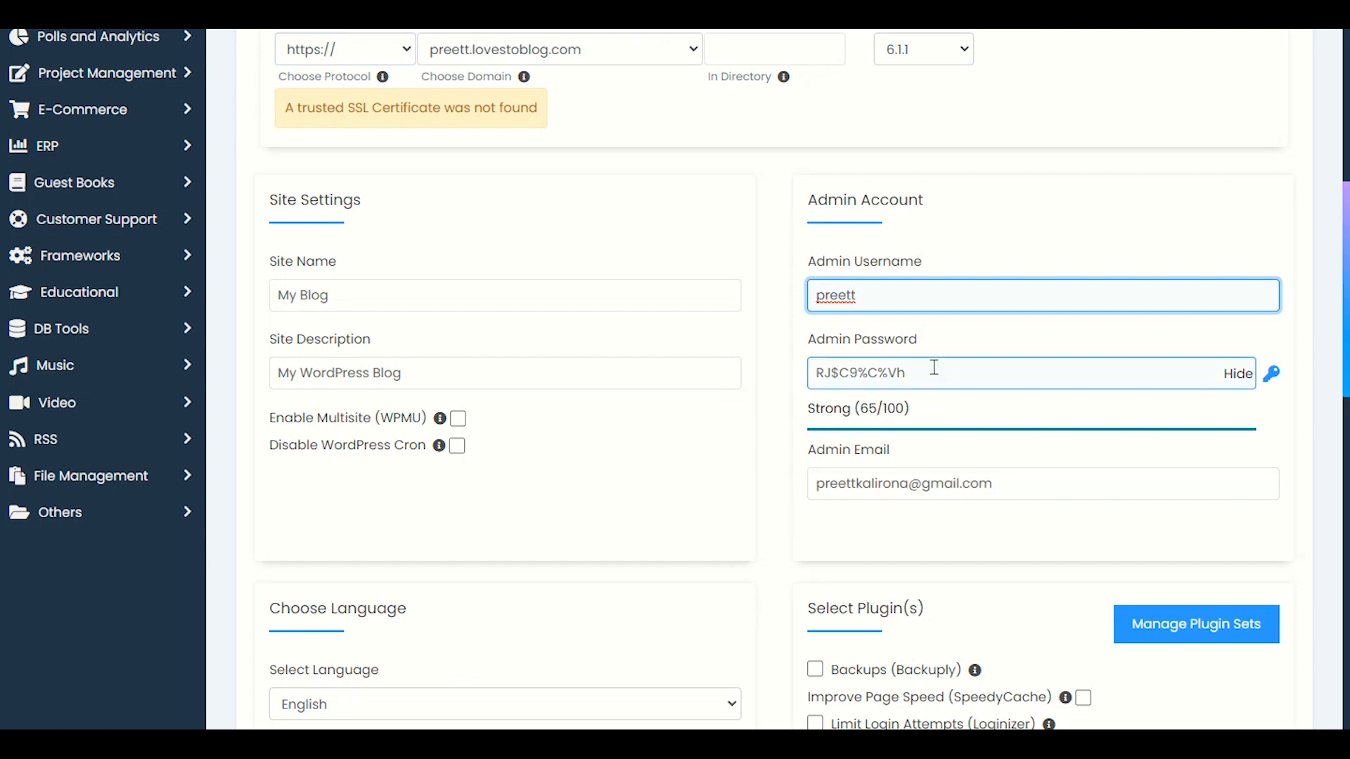
drag(934, 372, 810, 372)
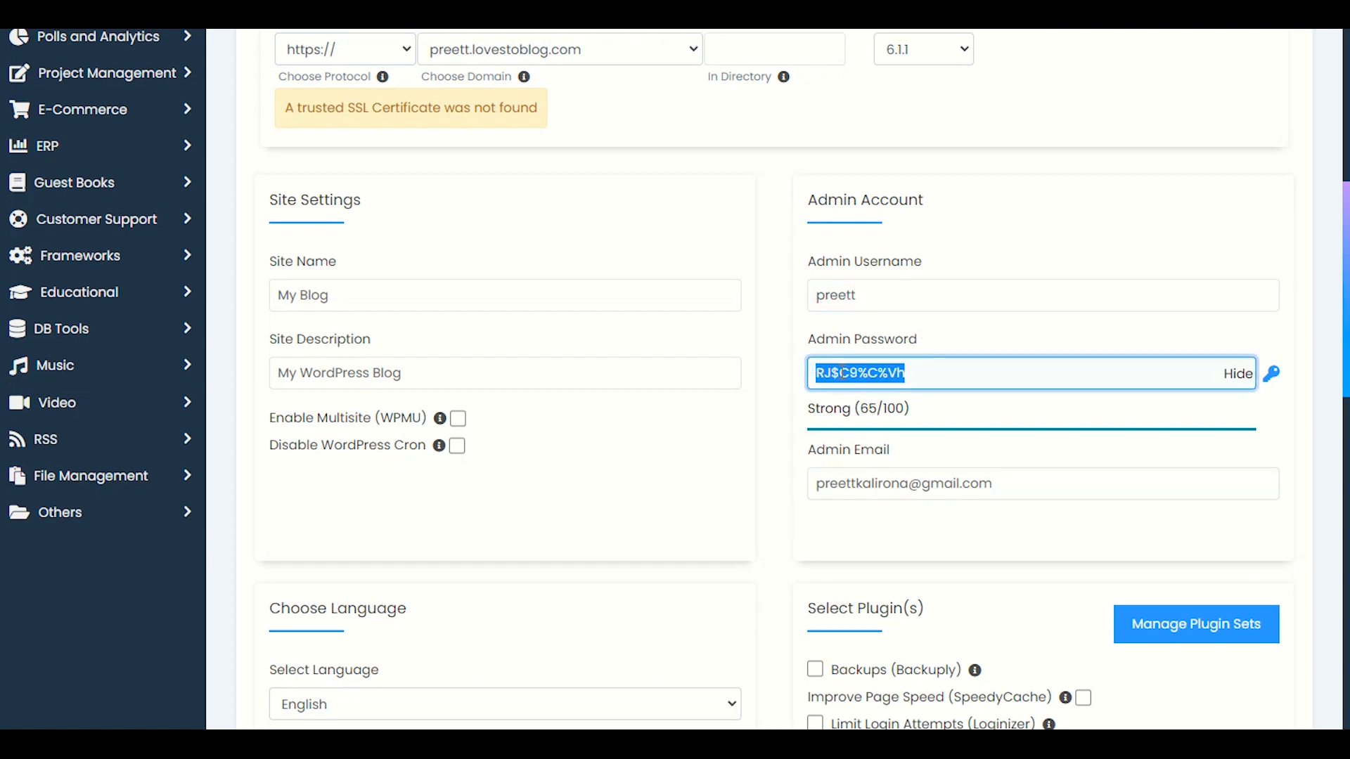
right_click(847, 372)
click(887, 98)
click(767, 213)
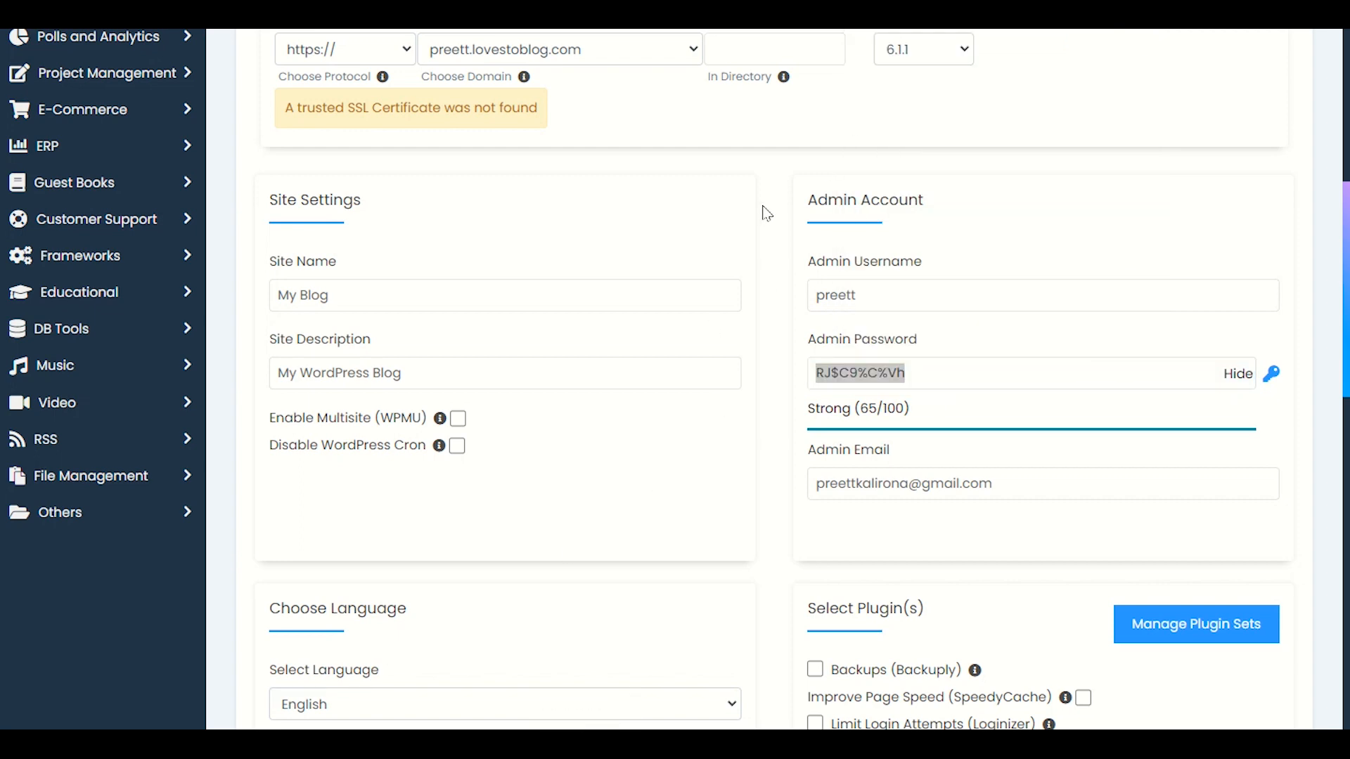
key(super+alt+s)
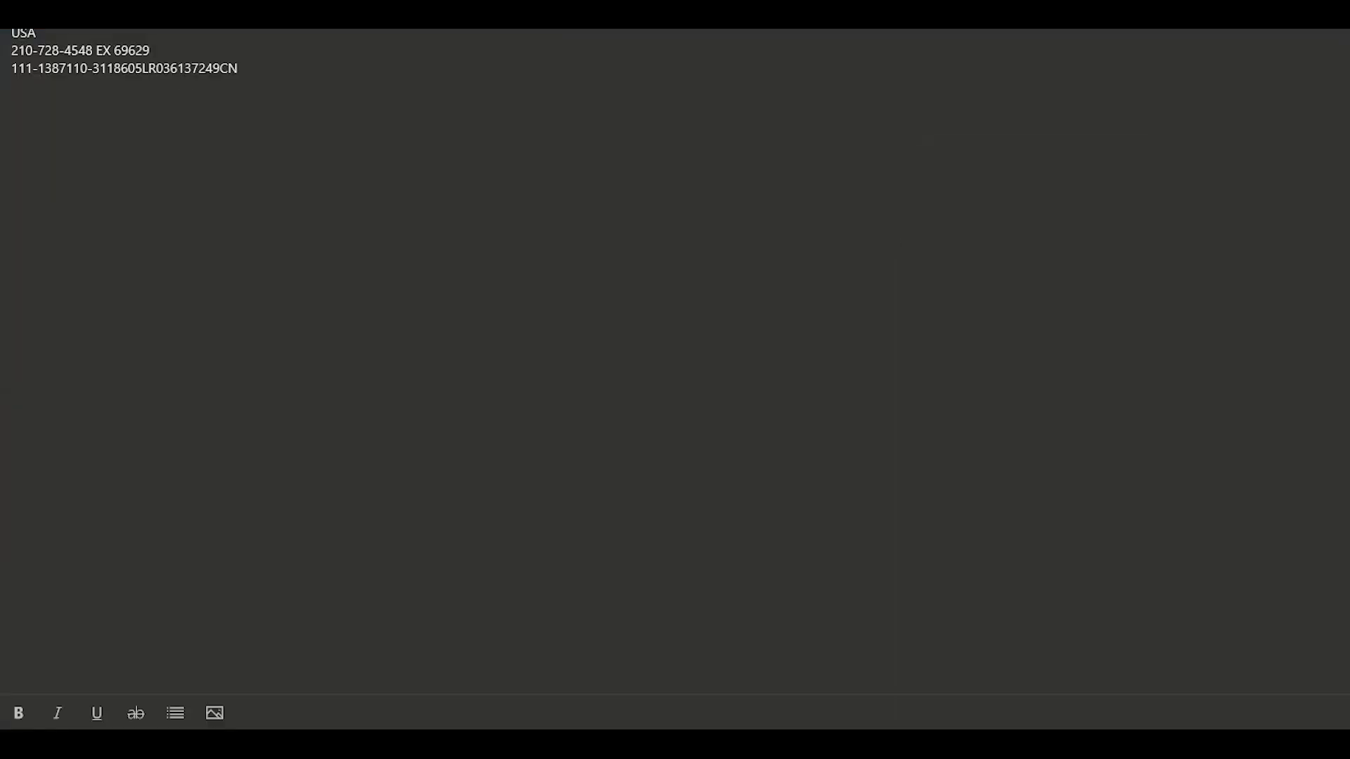
Create a new sticky note, close the old full-screen note, and reposition the new one
key(ctrl+n)
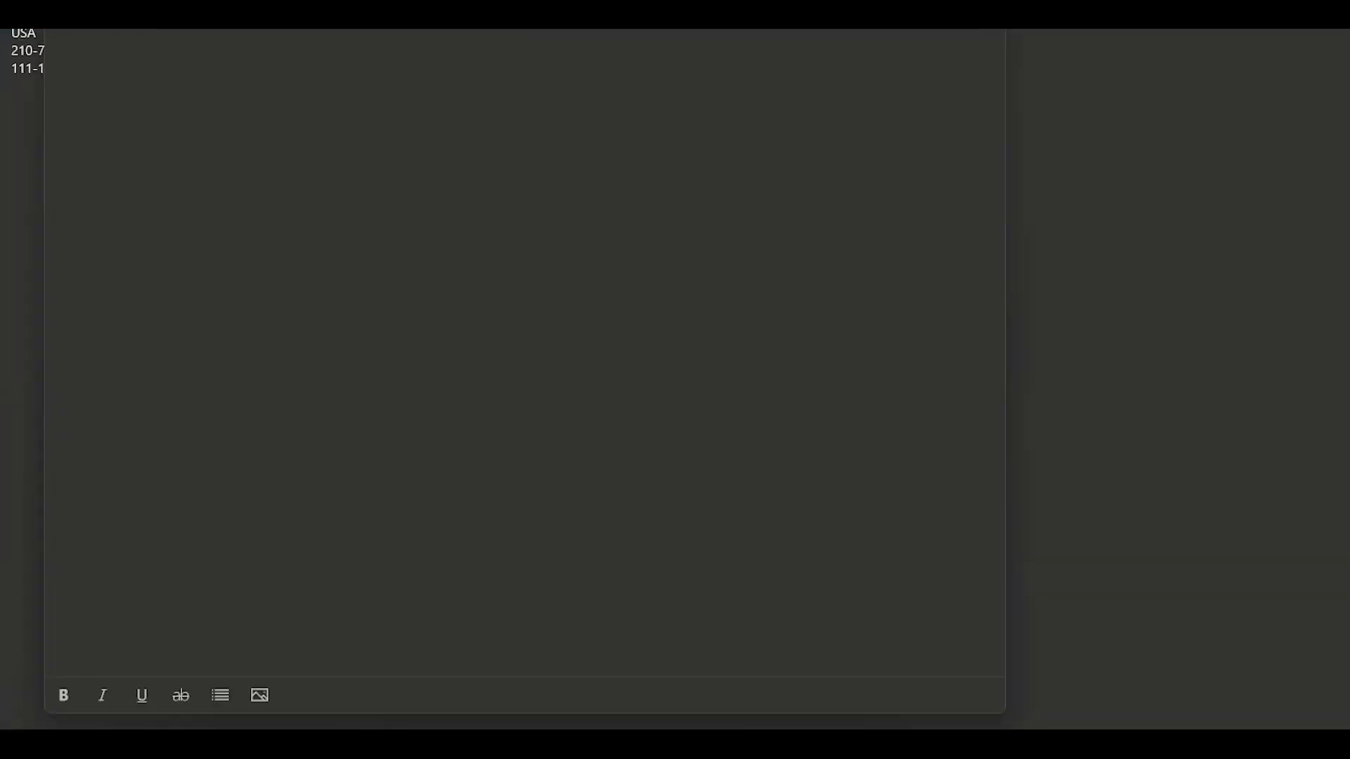
key(alt+Tab)
key(ctrl+w)
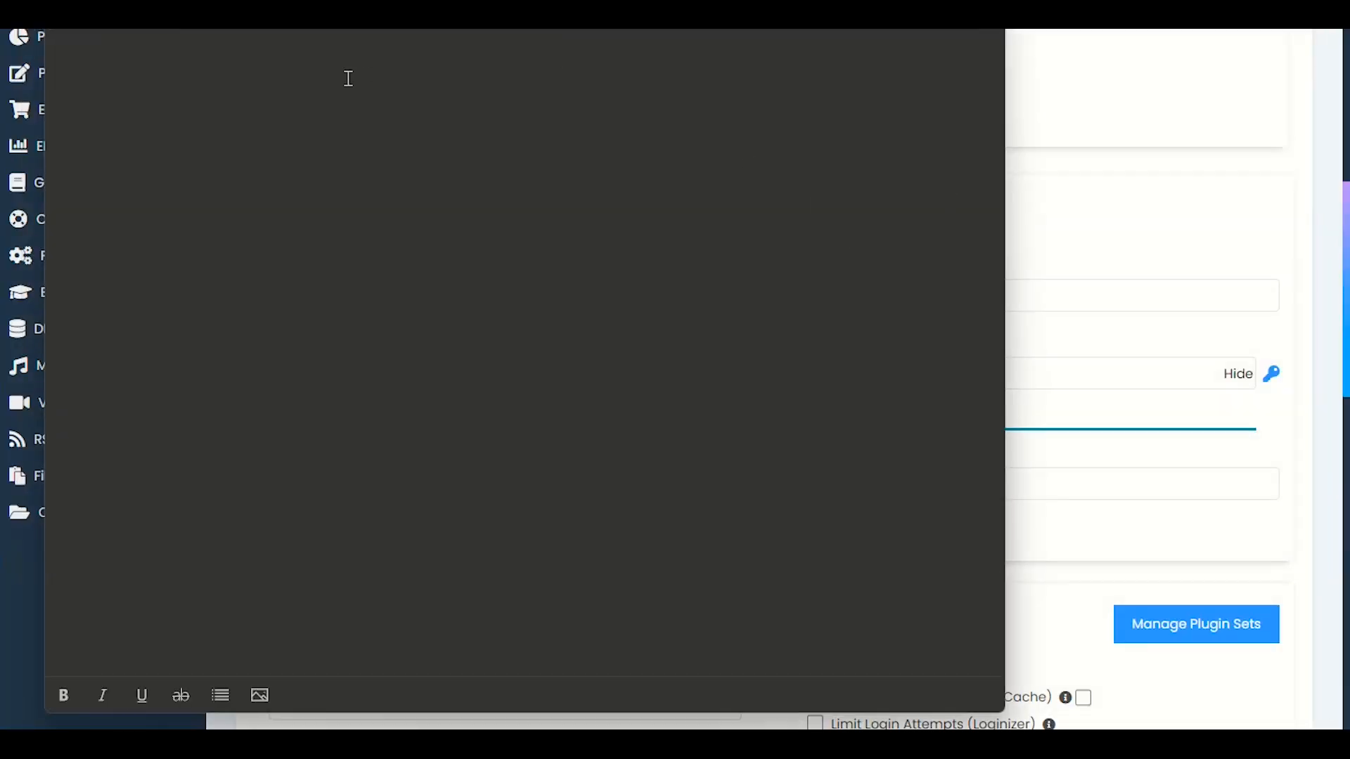
right_click(348, 74)
drag(409, 32, 538, 113)
Paste the WordPress admin password into the note and type a username label before it
right_click(345, 136)
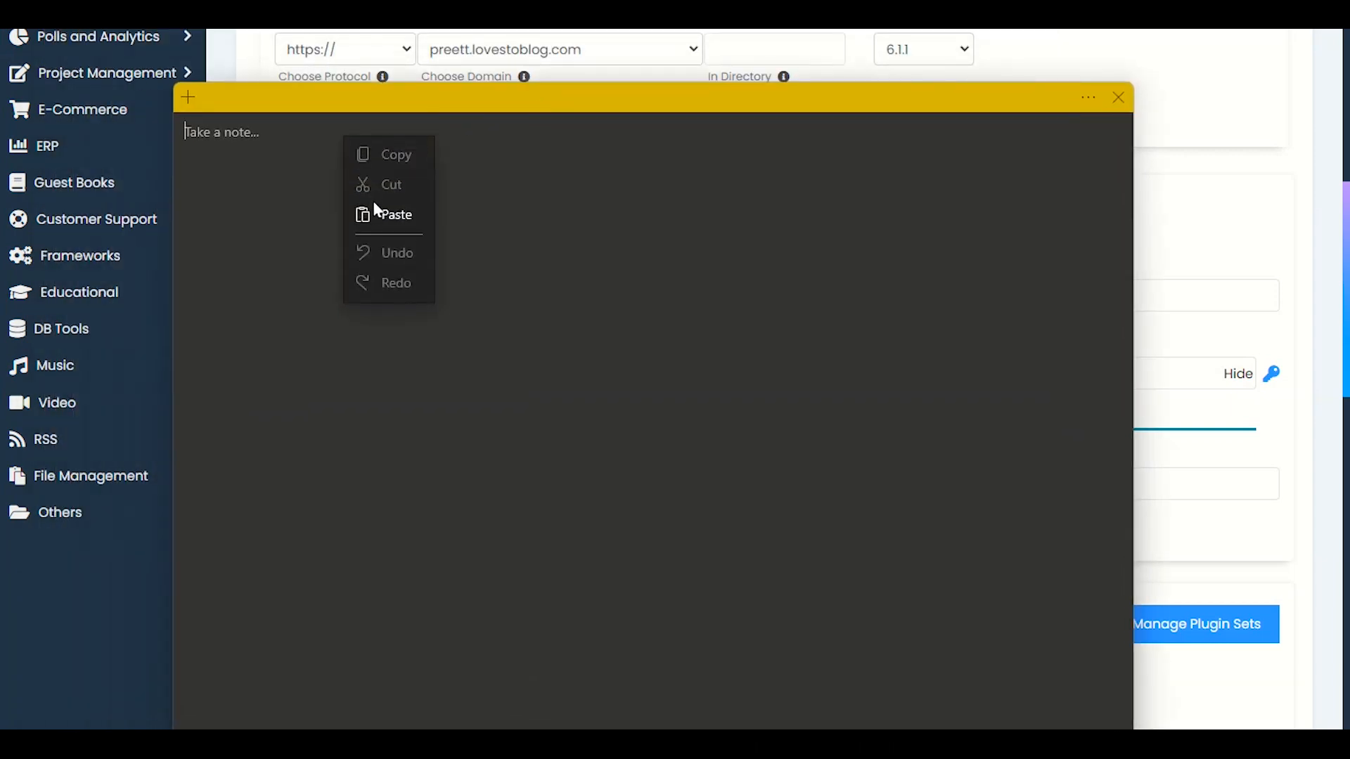
click(375, 208)
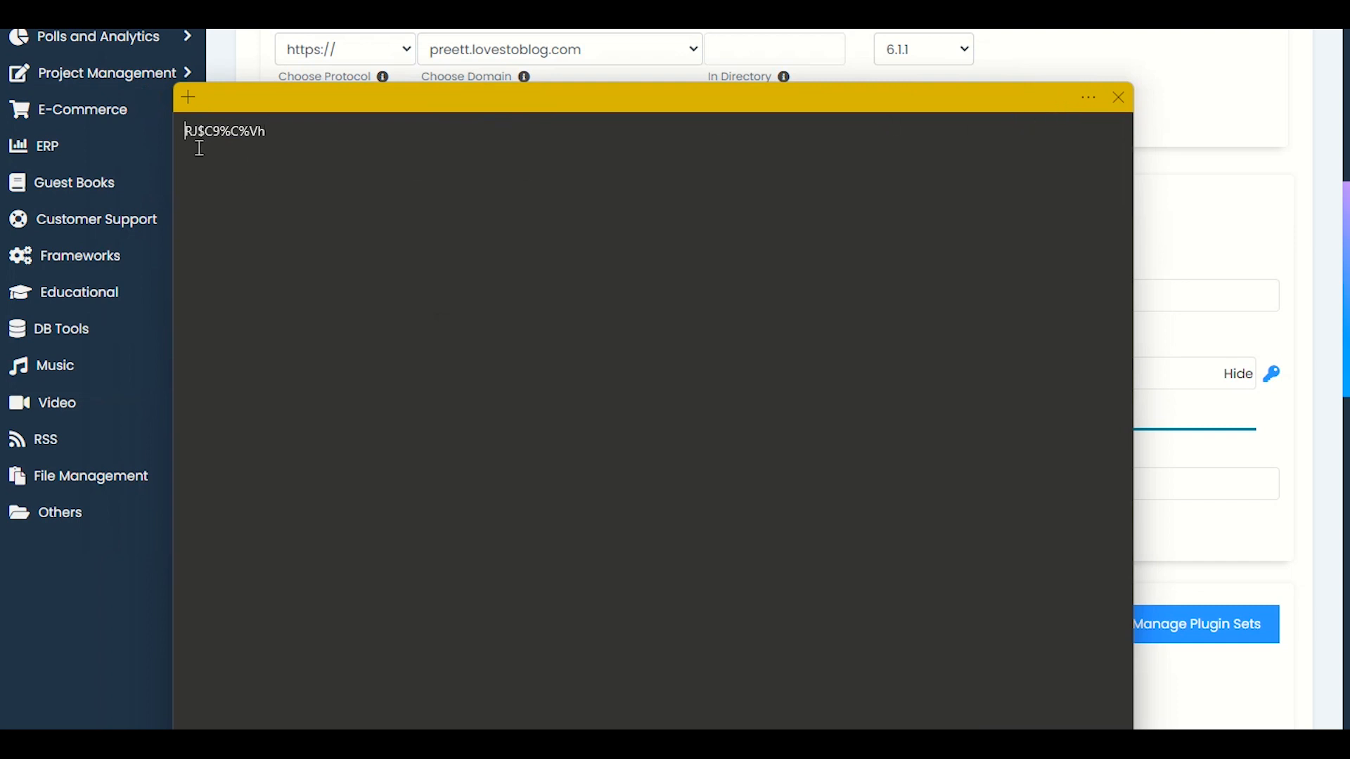
text(user - o)
key(BackSpace)
text(pree)
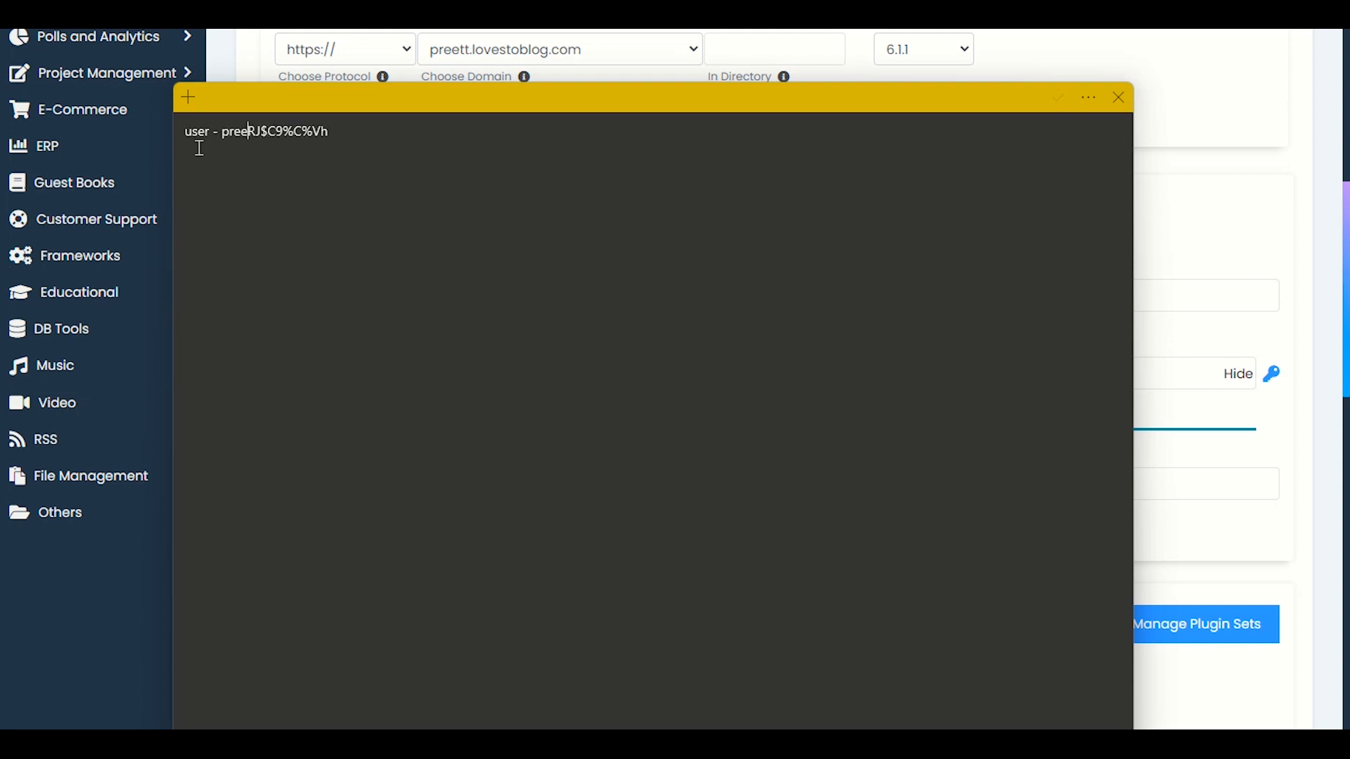
text(tt)
Return to the install form and review the Site Name, leaving it as My Blog
click(1118, 97)
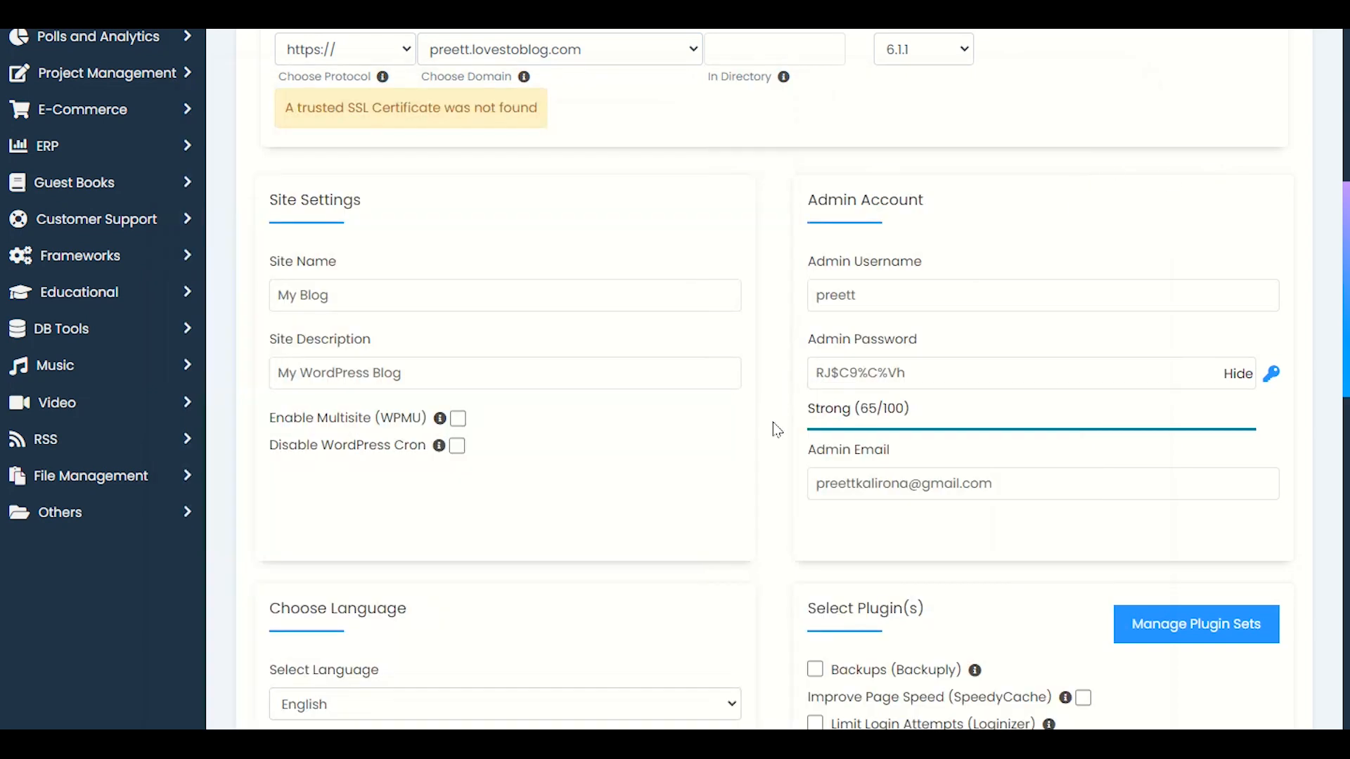
scroll(777, 429, down, 2)
scroll(382, 187, up, 2)
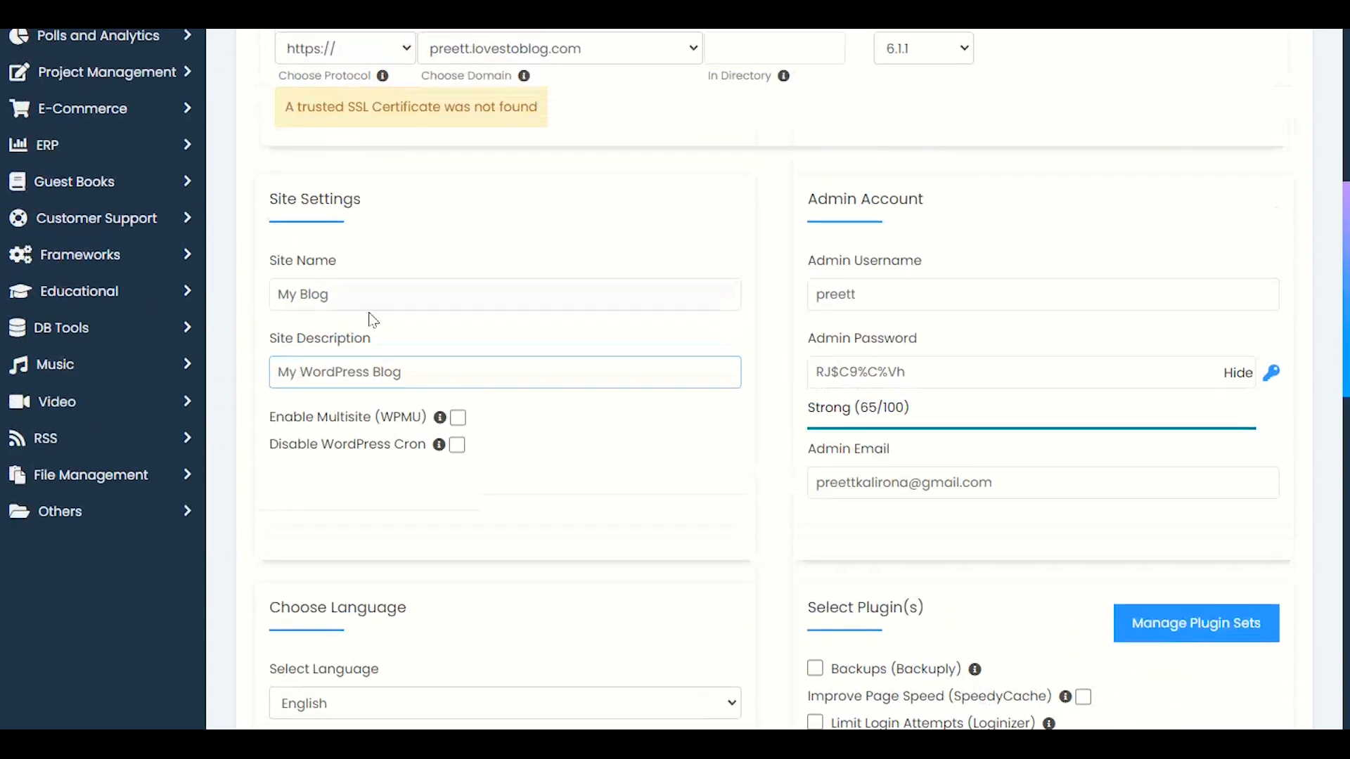
click(352, 299)
drag(352, 298, 274, 291)
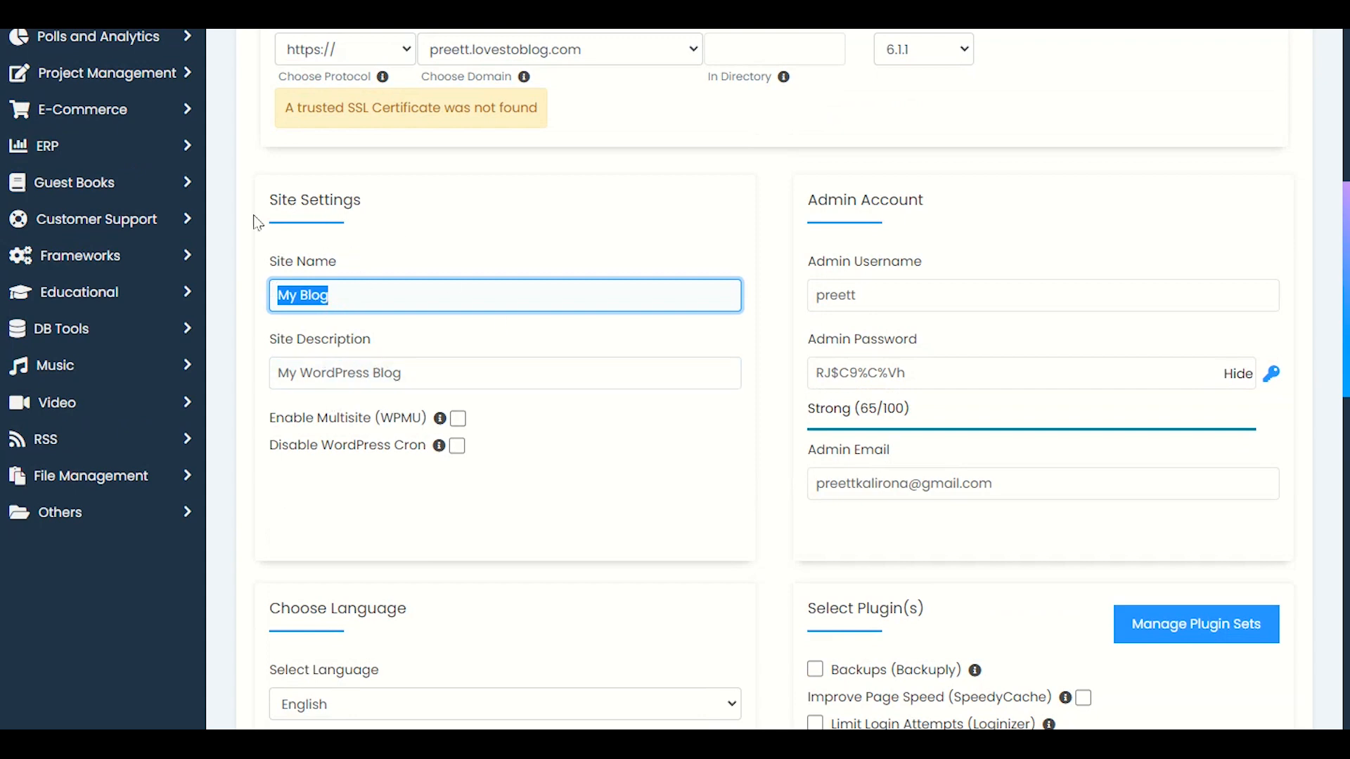
click(344, 329)
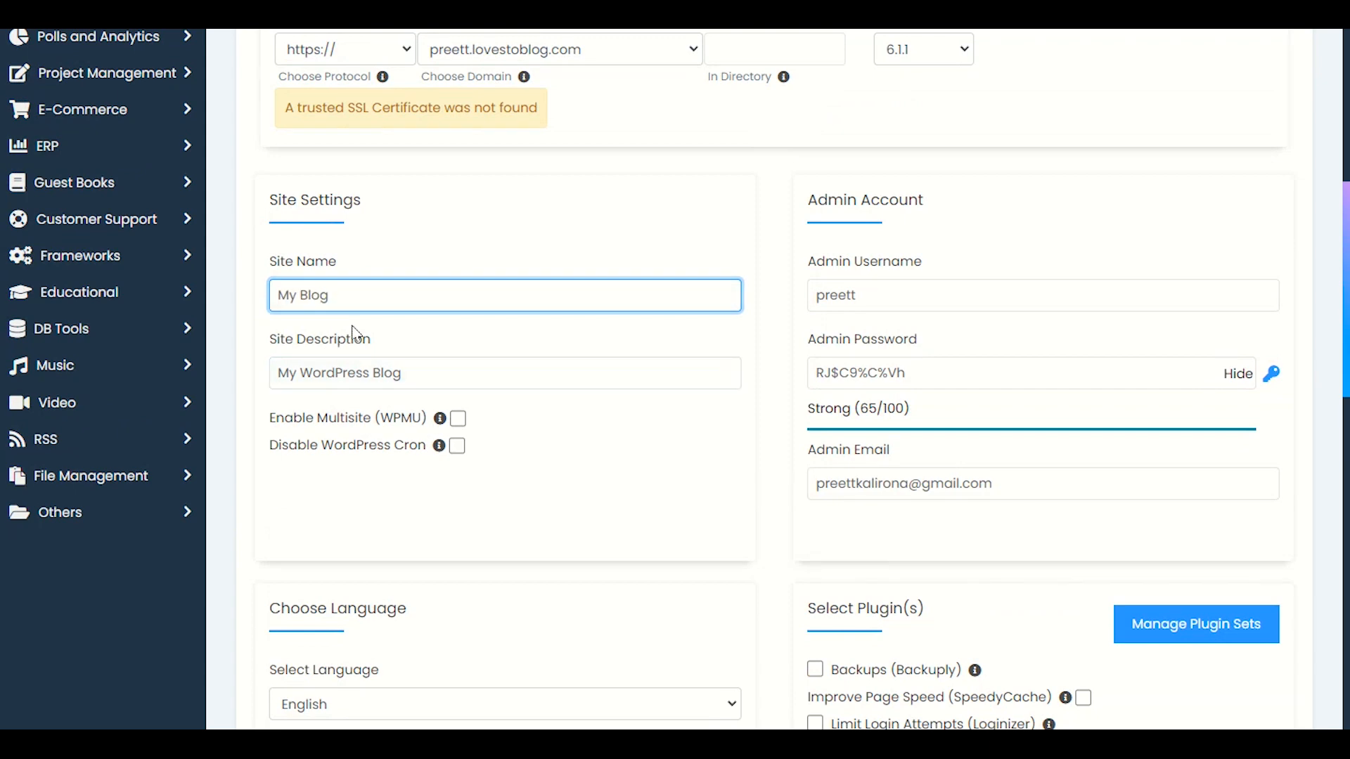
Toggle the Loginizer plugin on then off, leaving no extra plugins, and launch the installation
scroll(344, 337, down, 2)
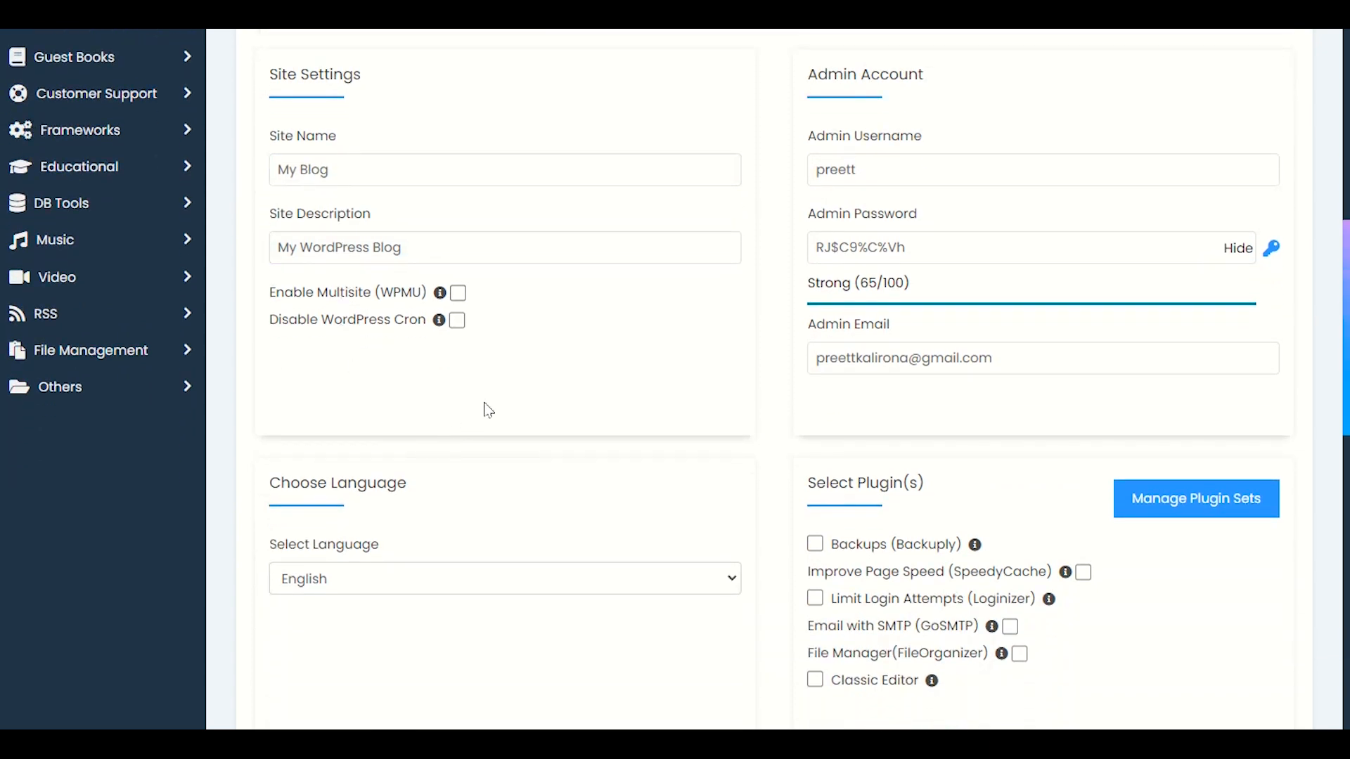
scroll(492, 409, down, 3)
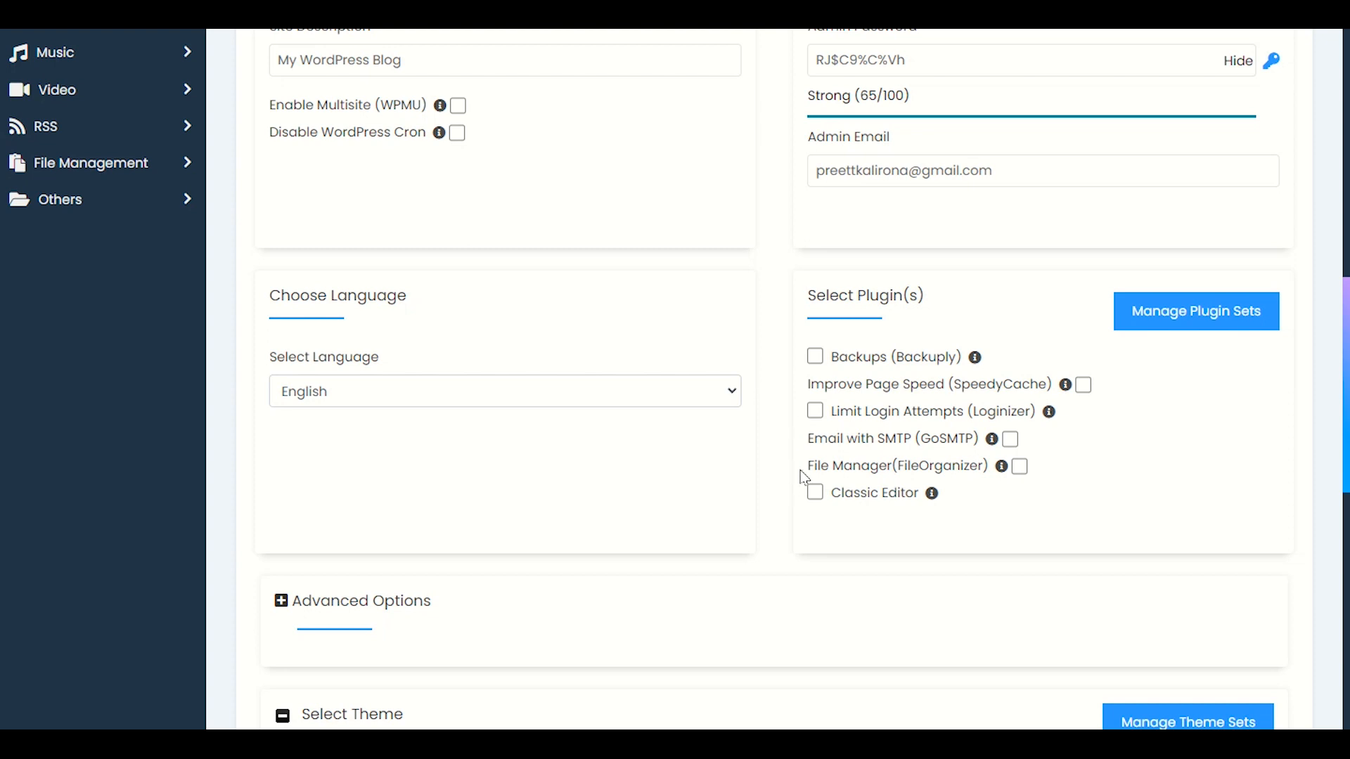
click(816, 414)
click(816, 412)
scroll(803, 339, down, 1)
scroll(803, 340, down, 2)
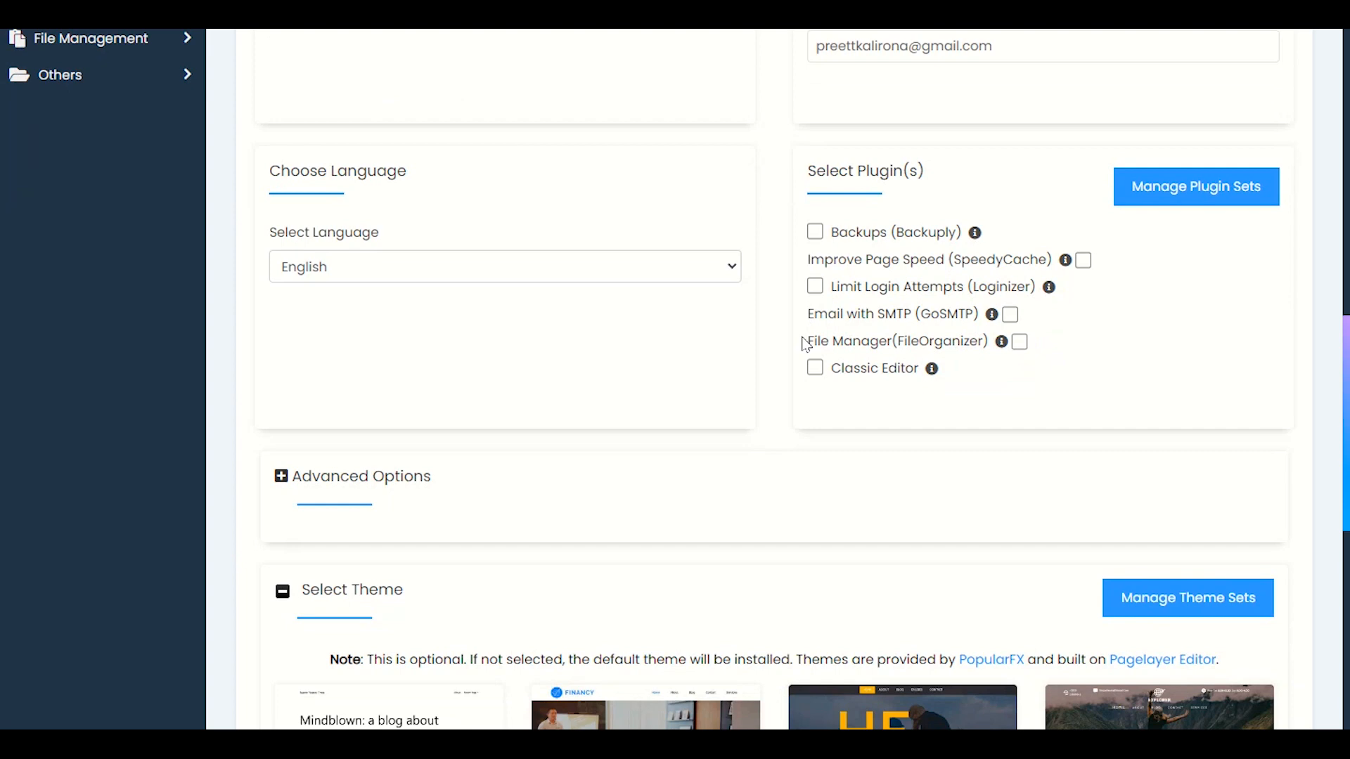
scroll(803, 340, down, 6)
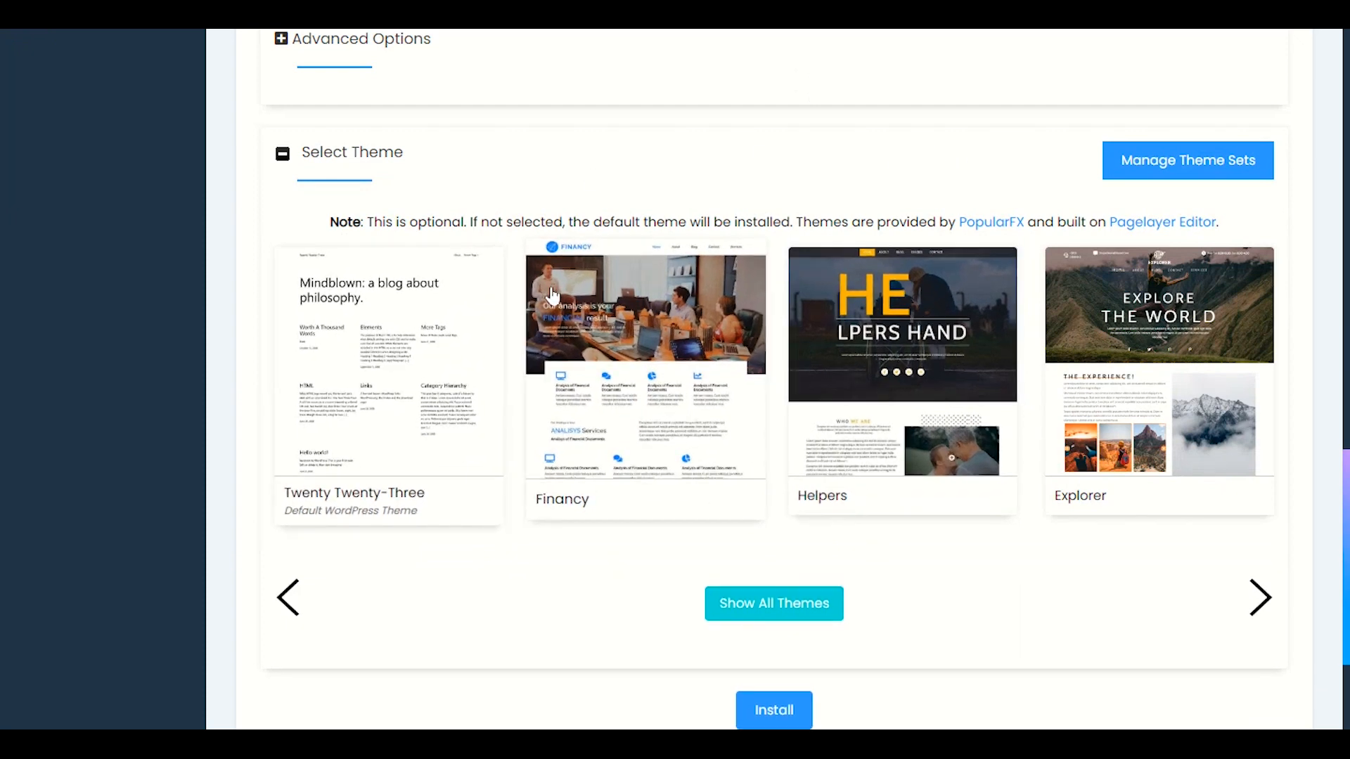
scroll(552, 295, down, 3)
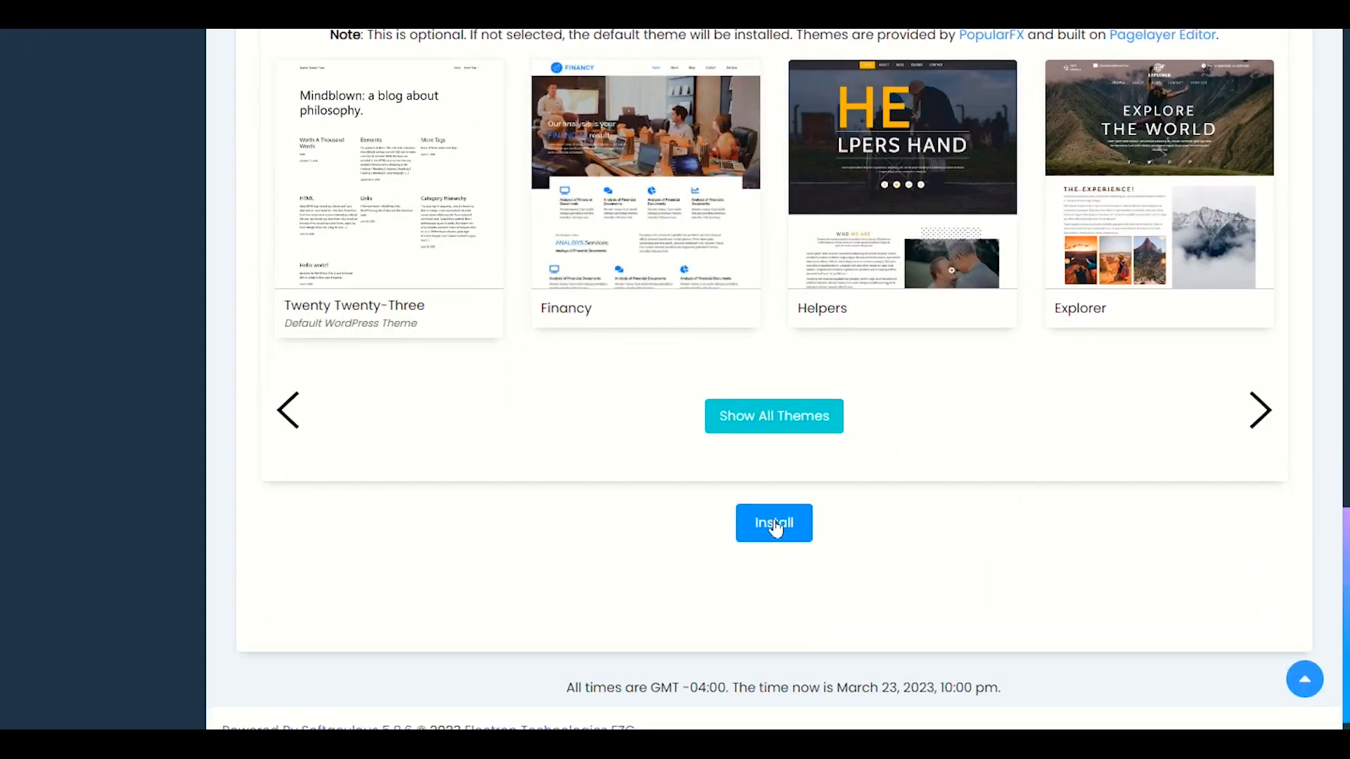
click(776, 527)
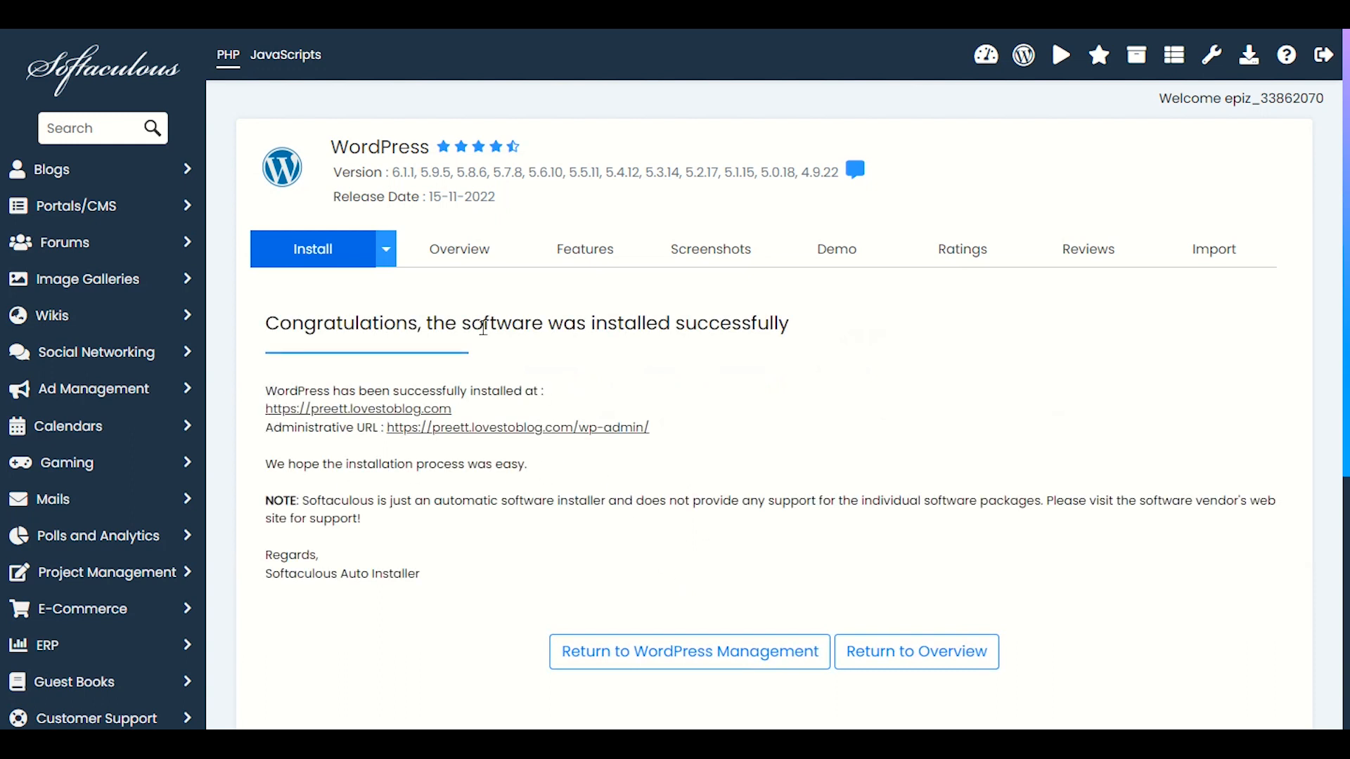
Bring up link options for the wp-admin Administrative URL on the success page, then dismiss them
right_click(500, 429)
click(529, 447)
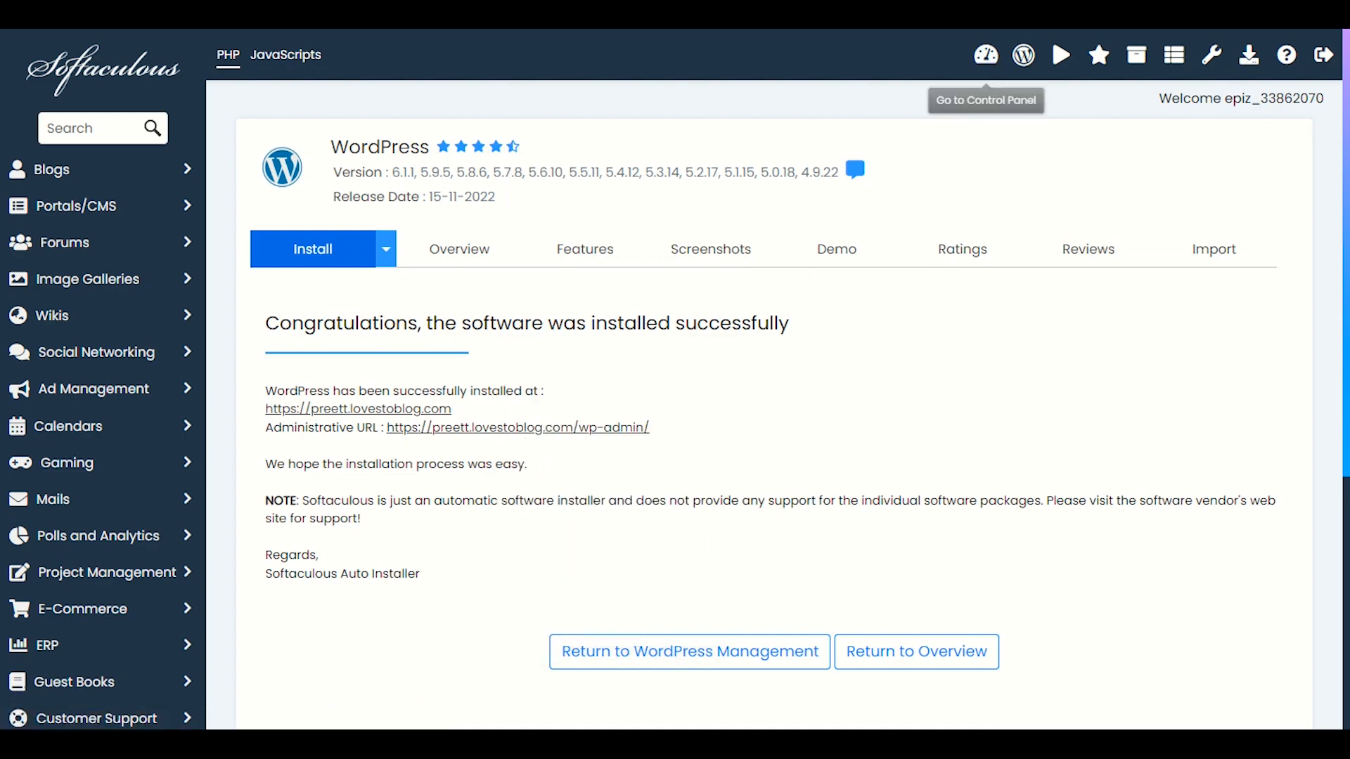
Return to VistaPanel, open SSL/TLS from the Security section, and dismiss the full-screen ad
click(986, 55)
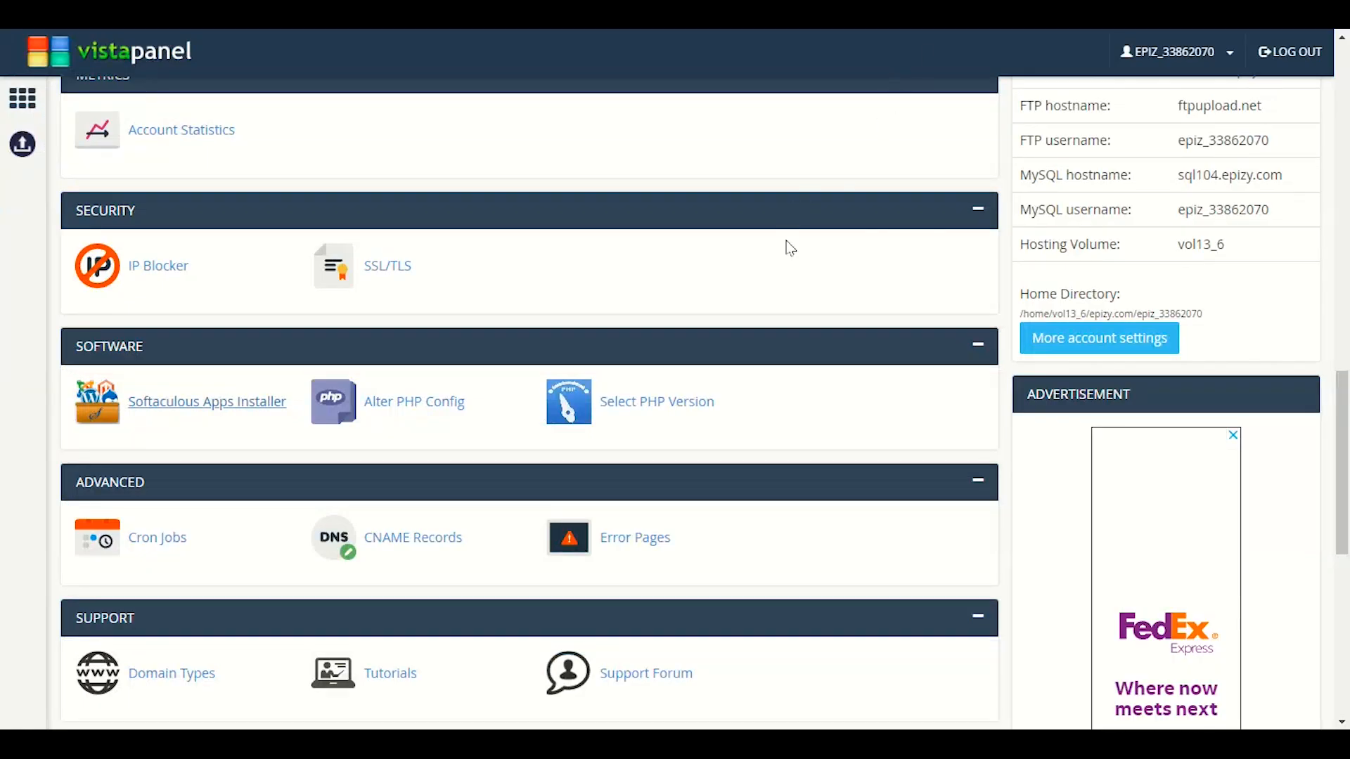
scroll(780, 338, up, 10)
scroll(778, 340, up, 9)
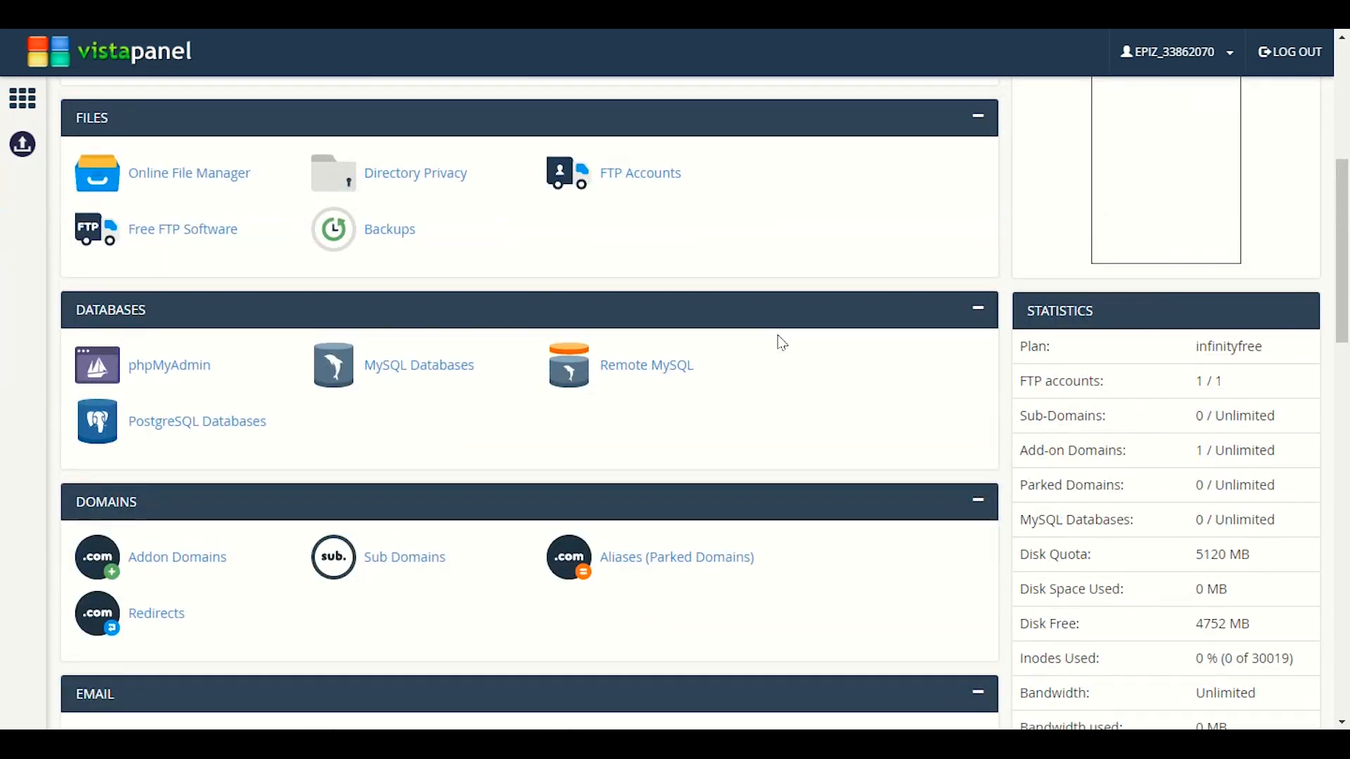
scroll(302, 307, down, 10)
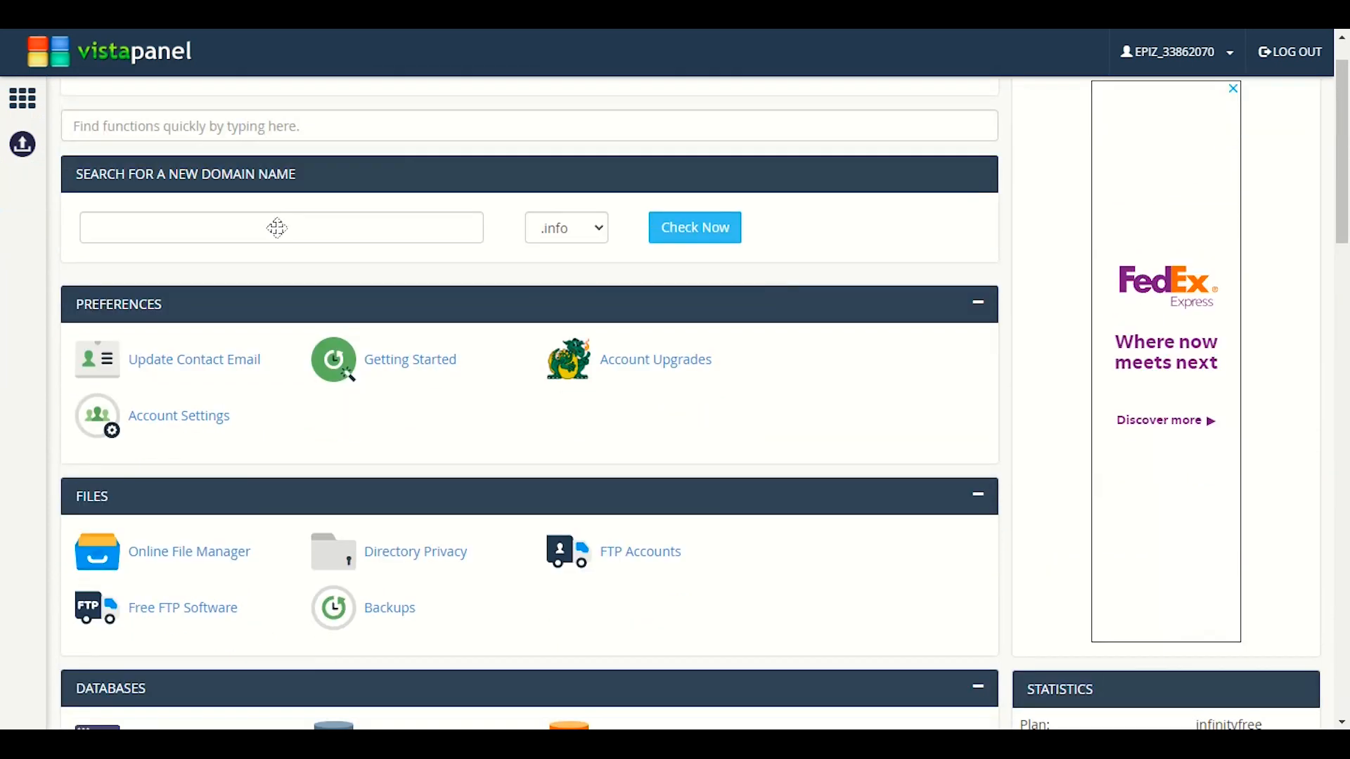
scroll(484, 344, down, 7)
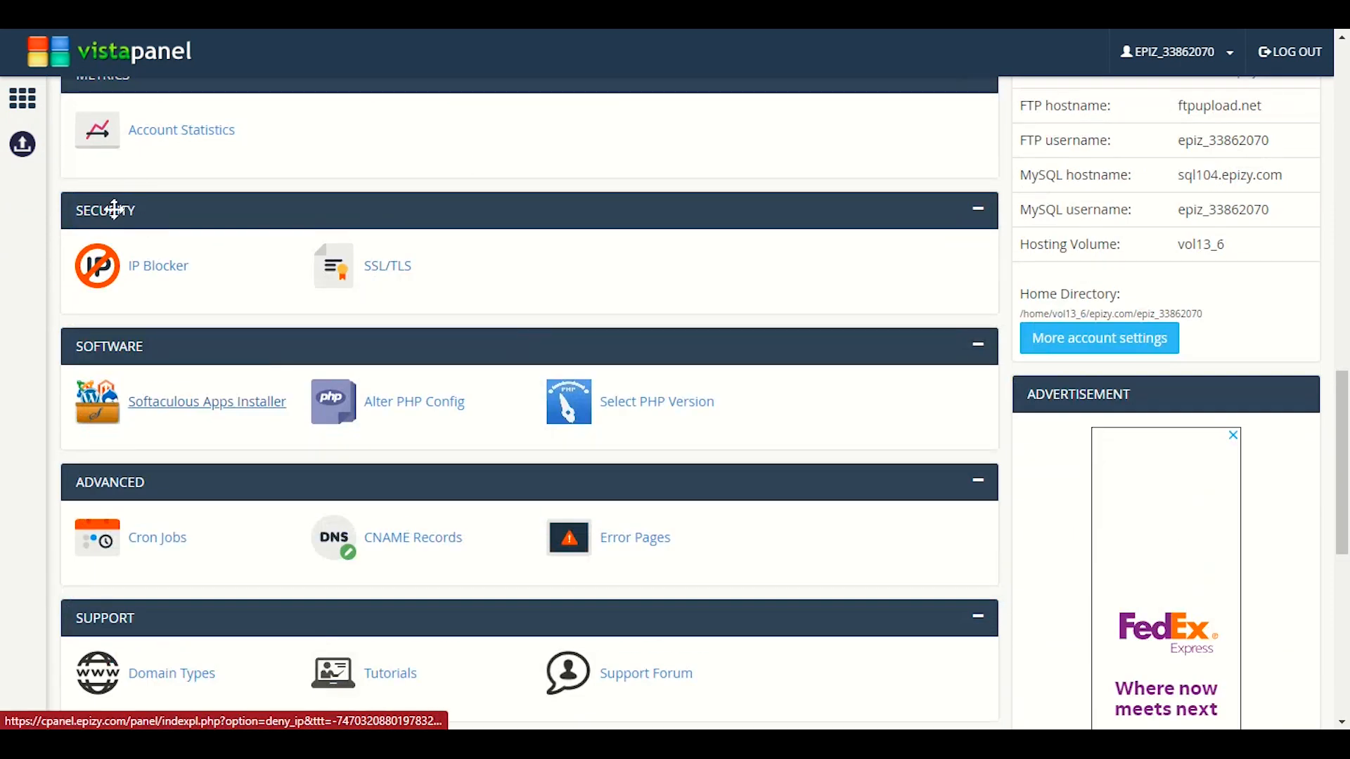
click(392, 270)
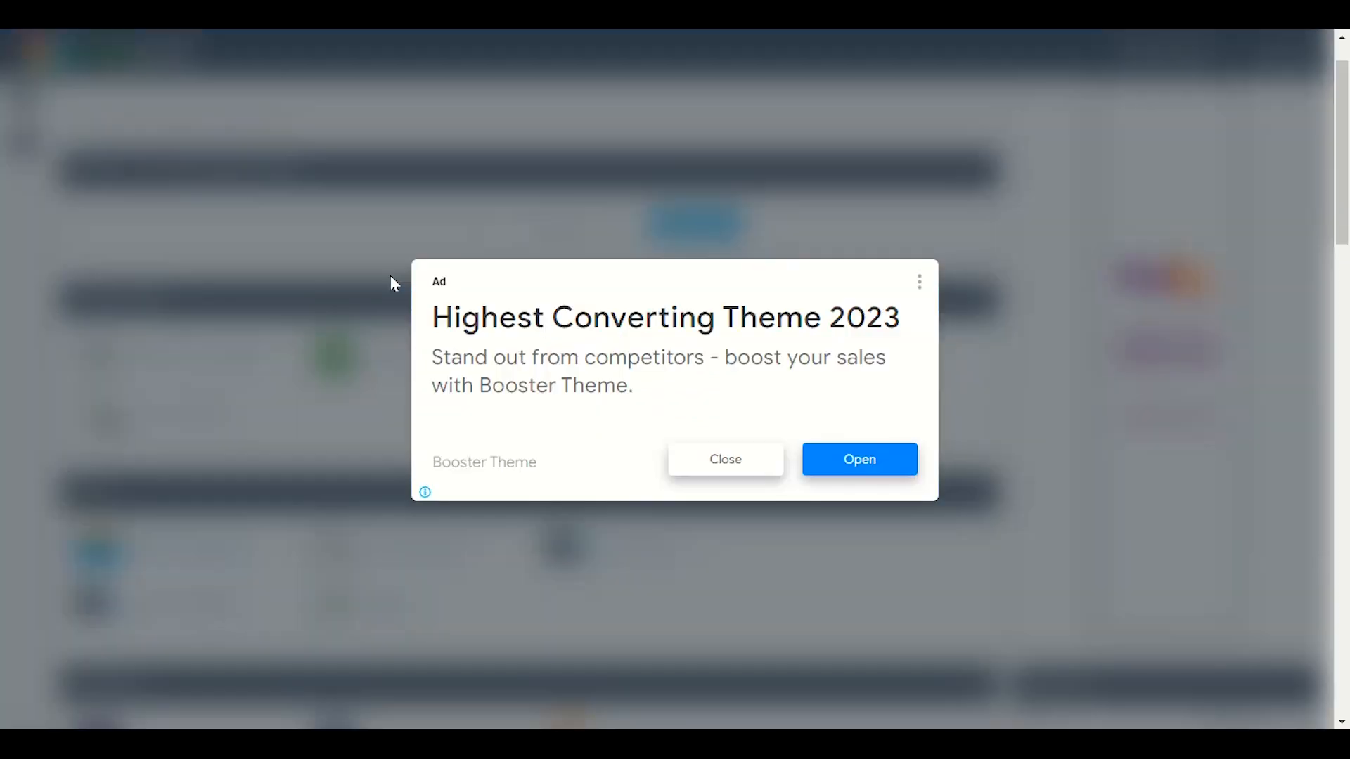
click(737, 468)
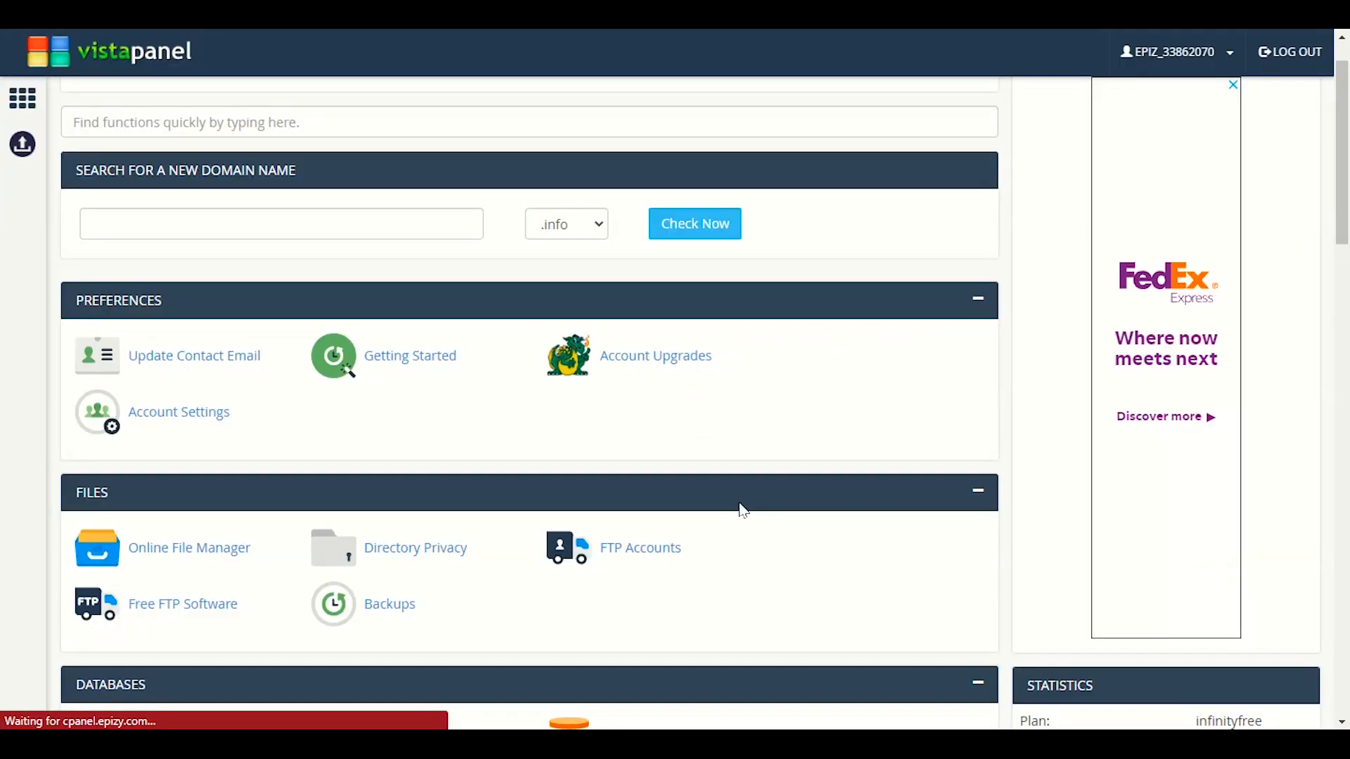
scroll(724, 497, down, 4)
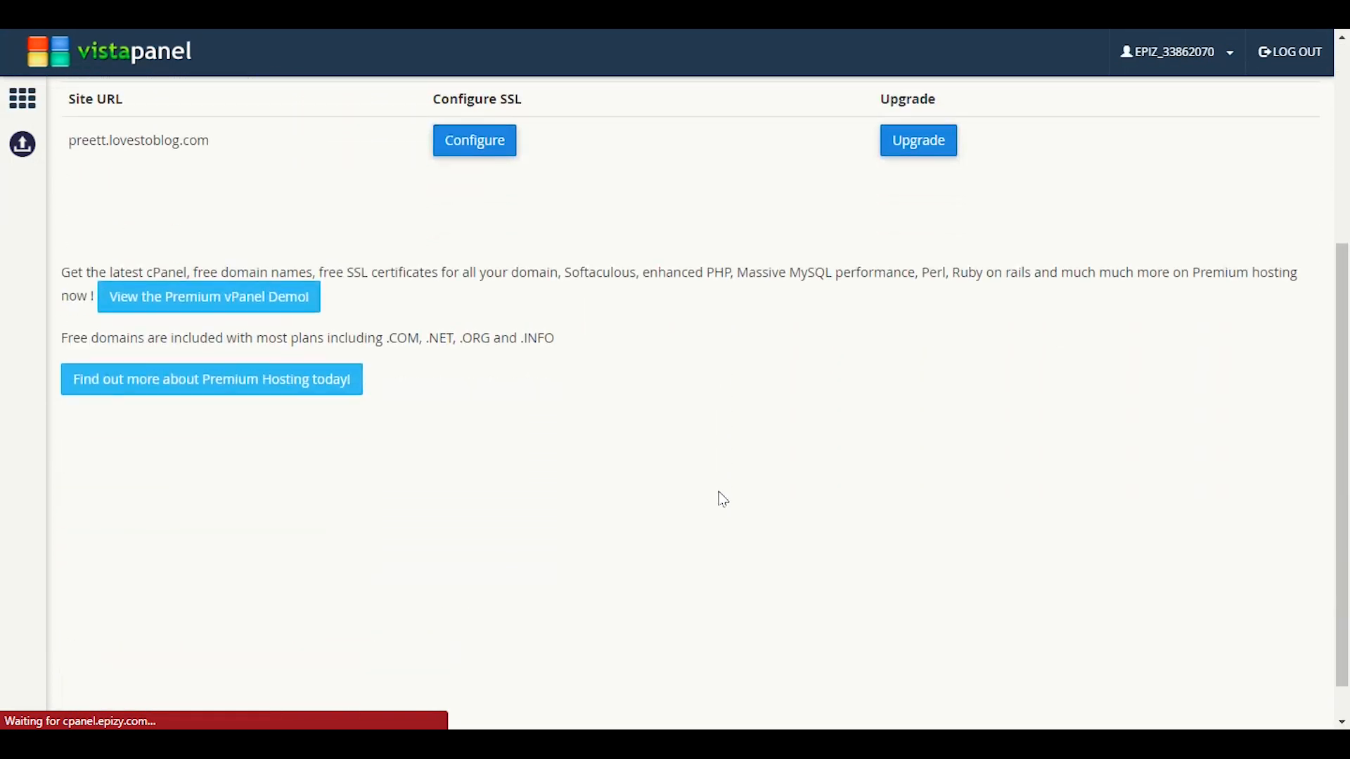
Click Configure for preett.lovestoblog.com and scroll through the empty Private Key, CSR and Certificate boxes
scroll(723, 498, up, 4)
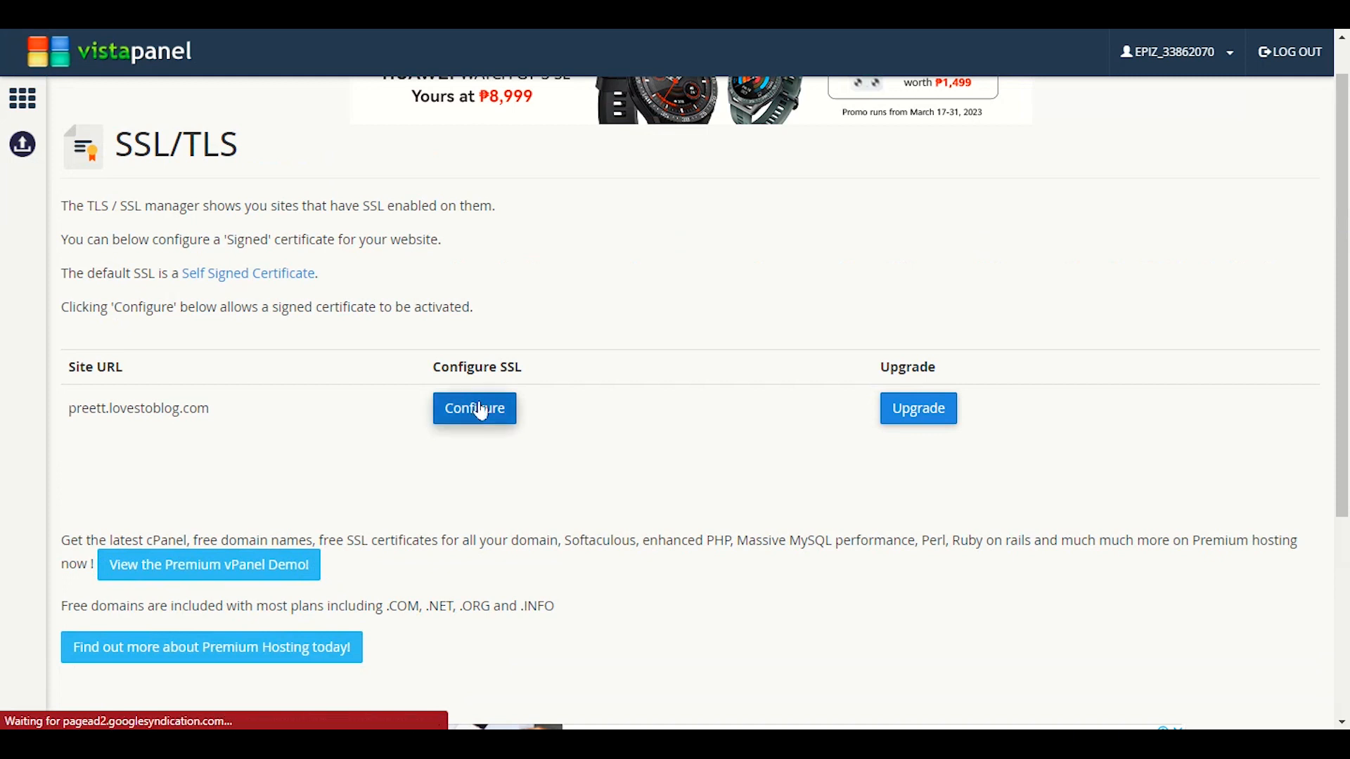
drag(68, 420, 225, 419)
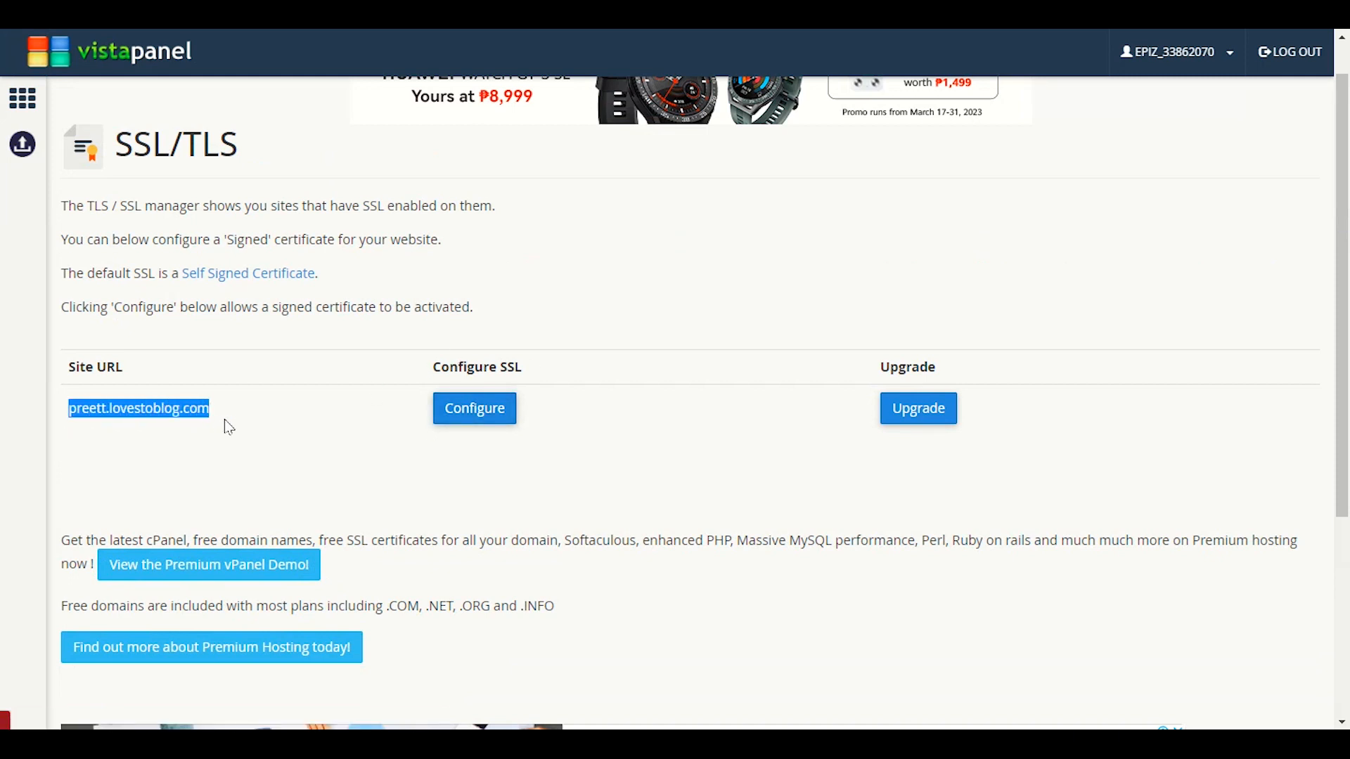
click(234, 433)
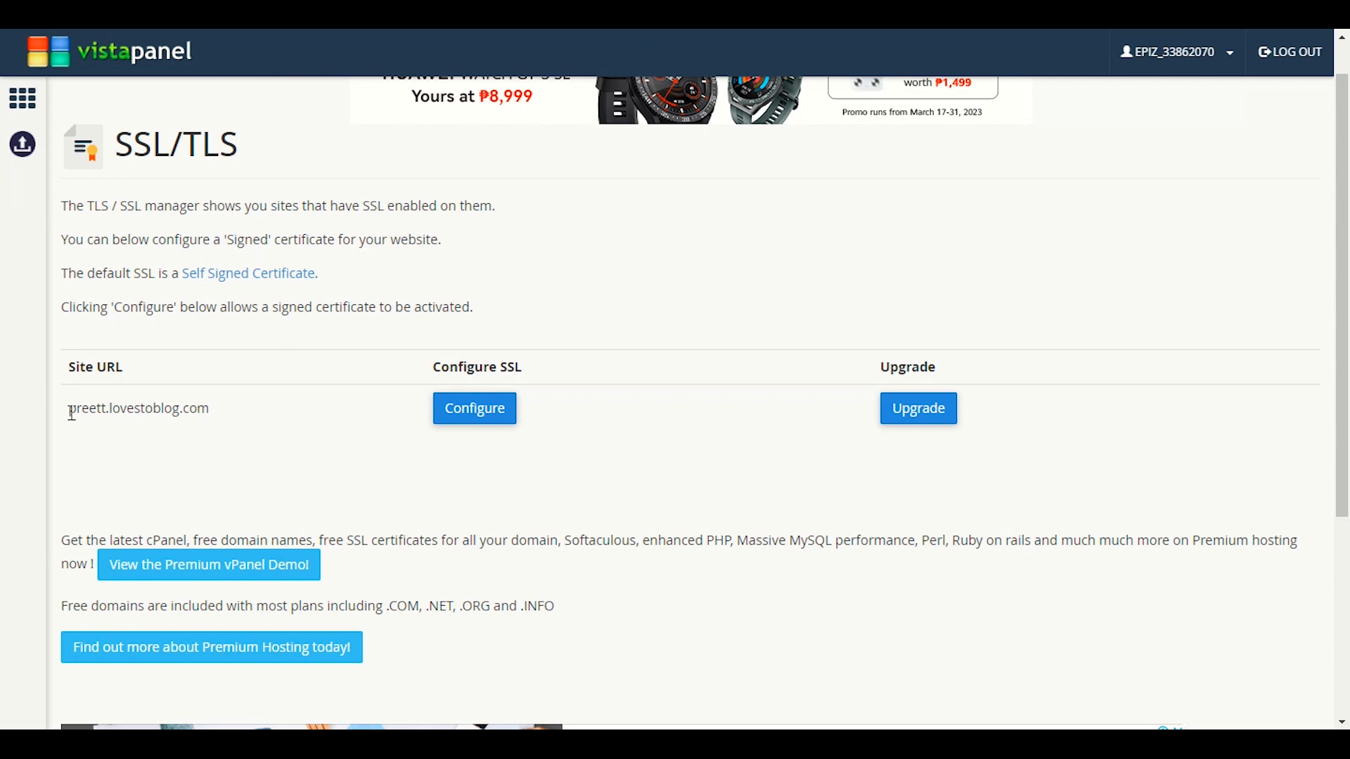
drag(535, 377, 404, 369)
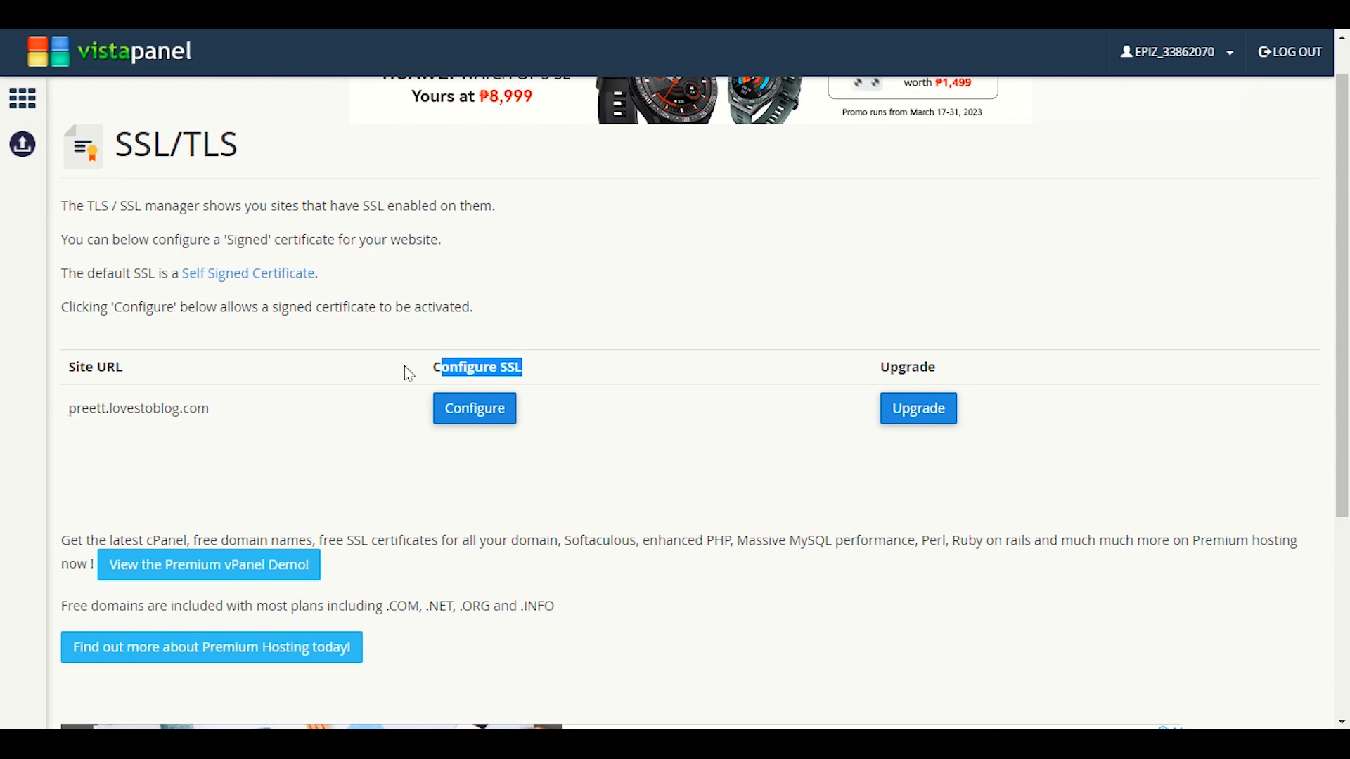
click(426, 376)
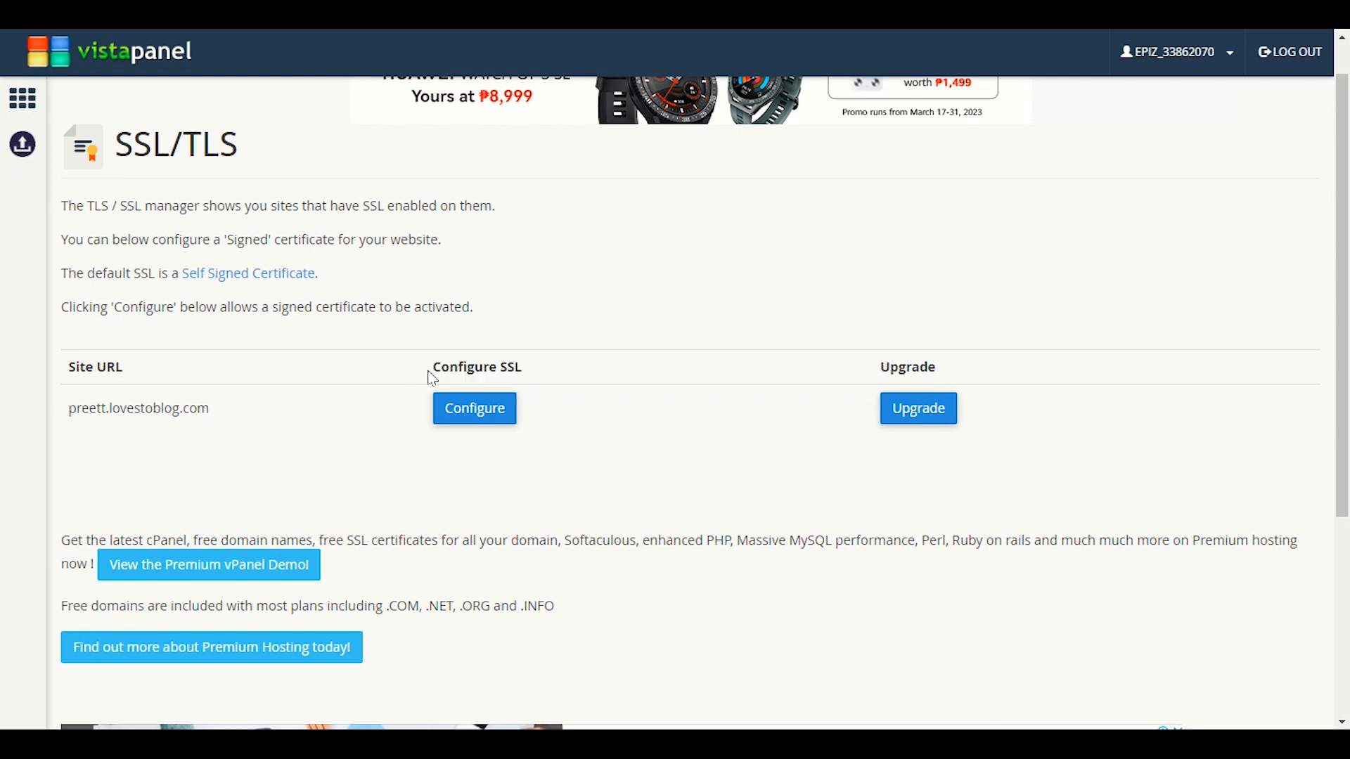
click(487, 419)
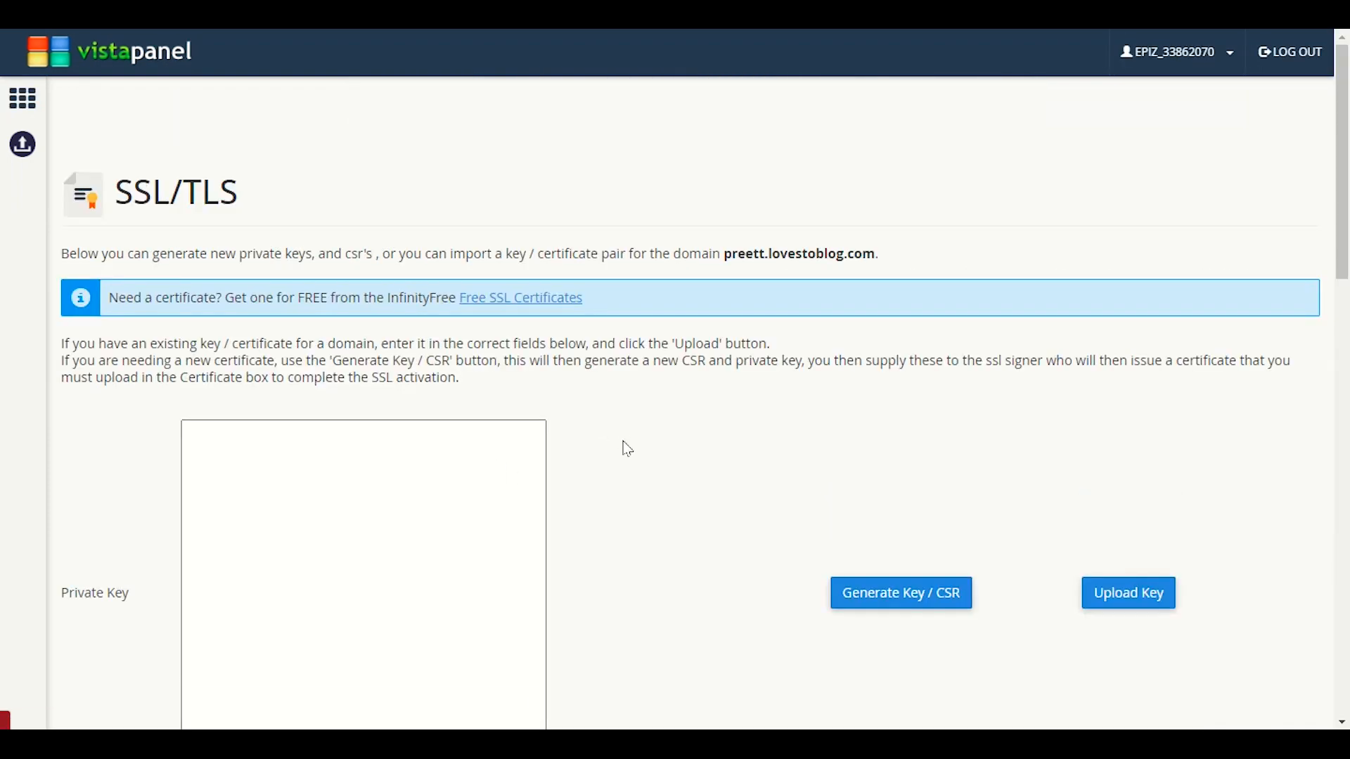
scroll(628, 449, down, 10)
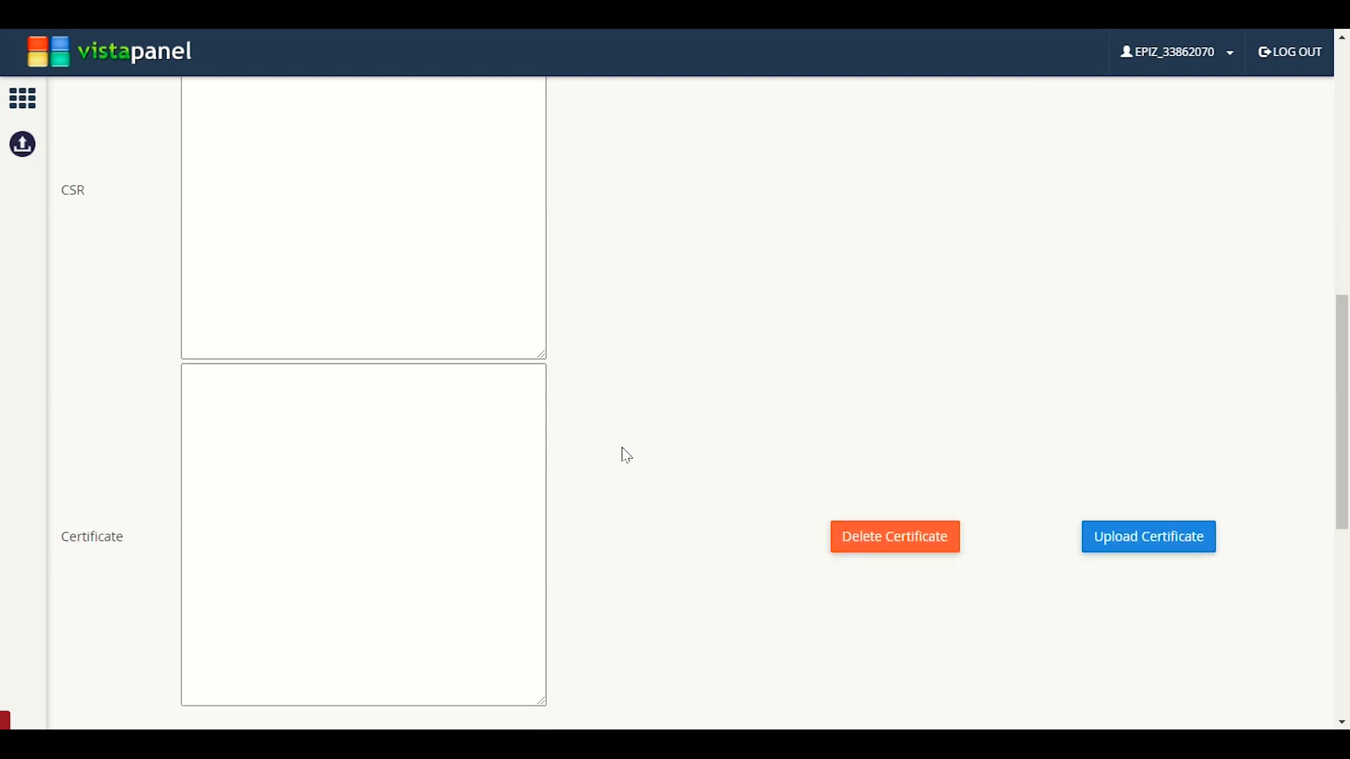
scroll(626, 455, up, 10)
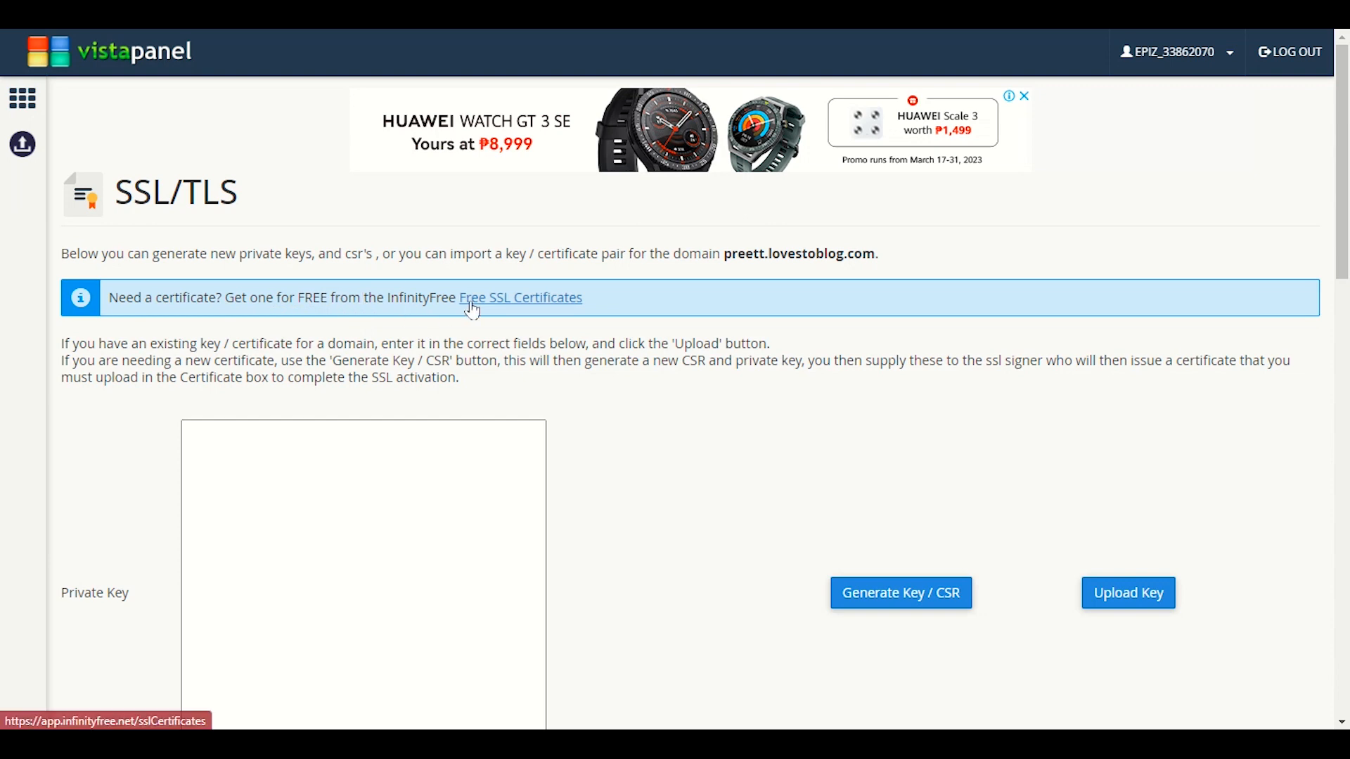
Start a new free SSL certificate on InfinityFree and paste the site address as the domain
click(507, 301)
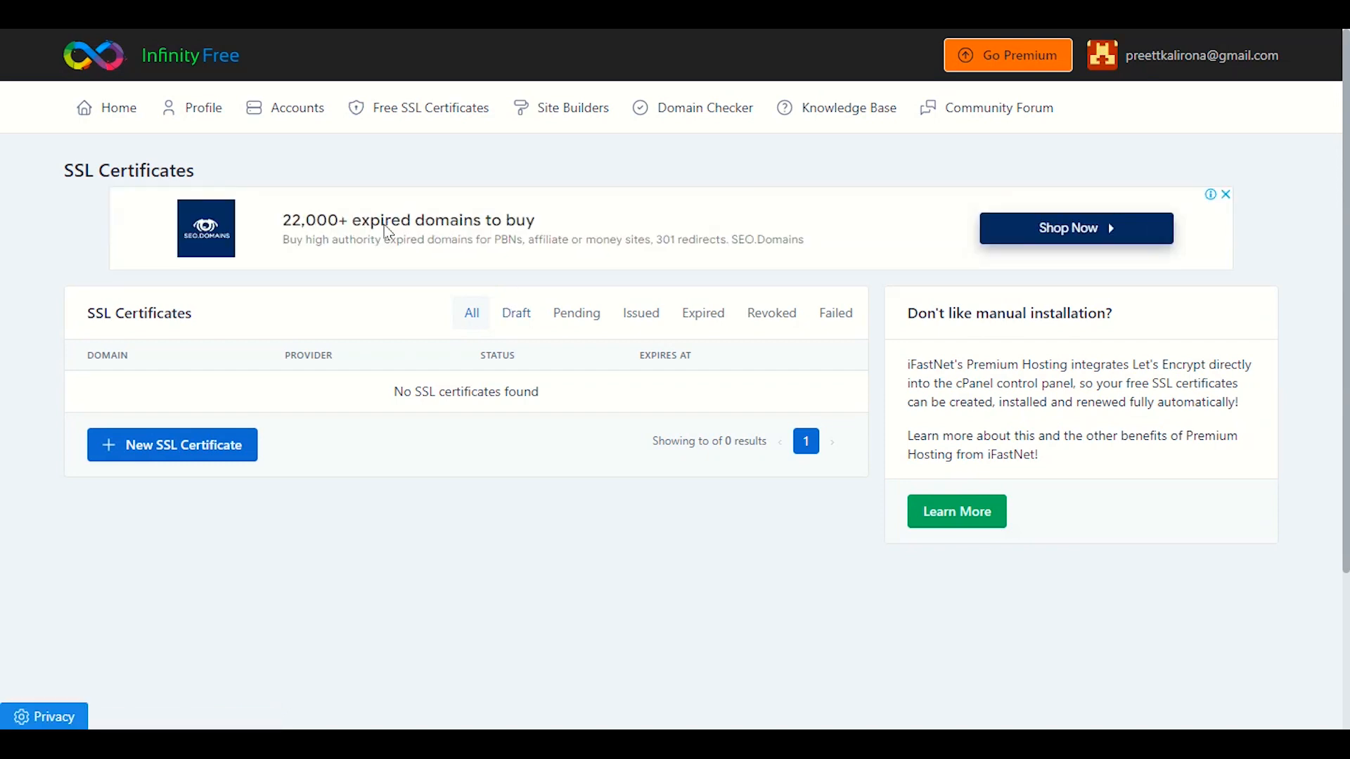
click(240, 459)
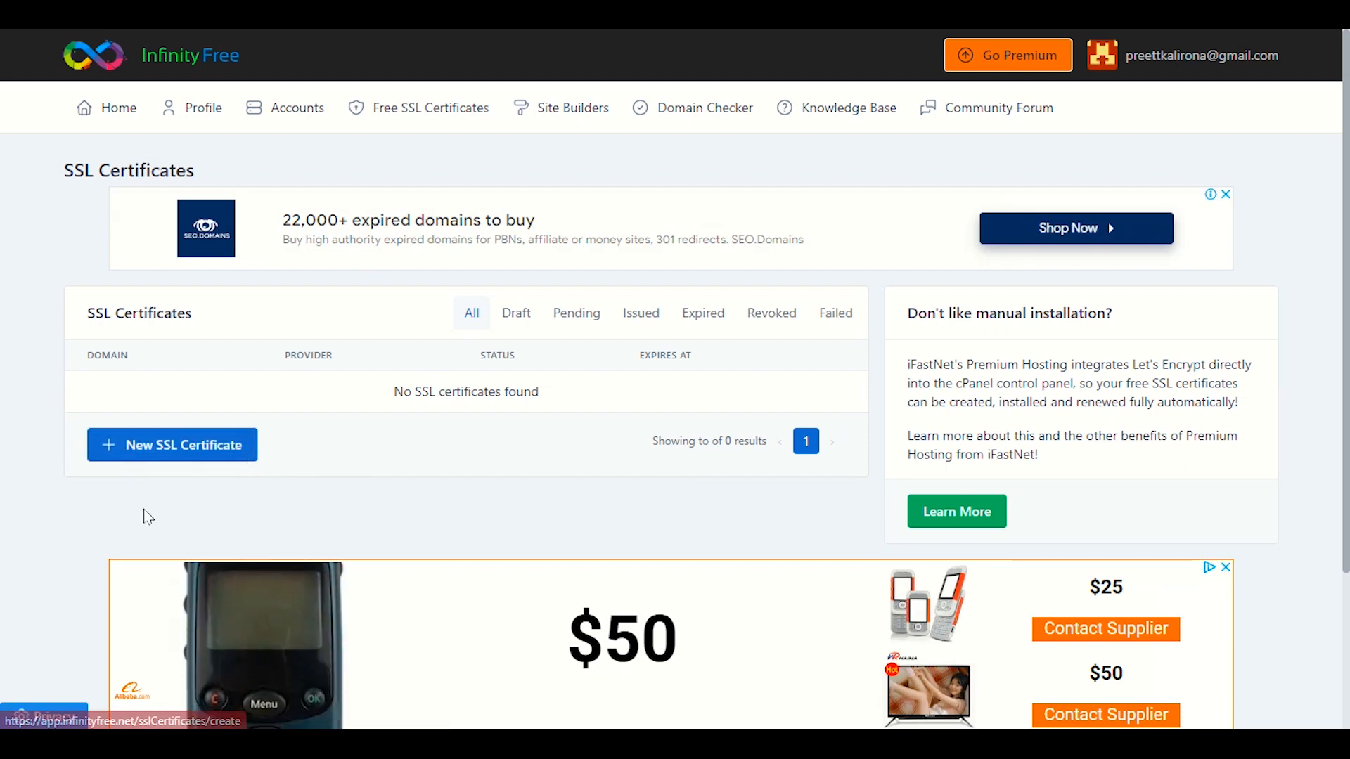
click(161, 460)
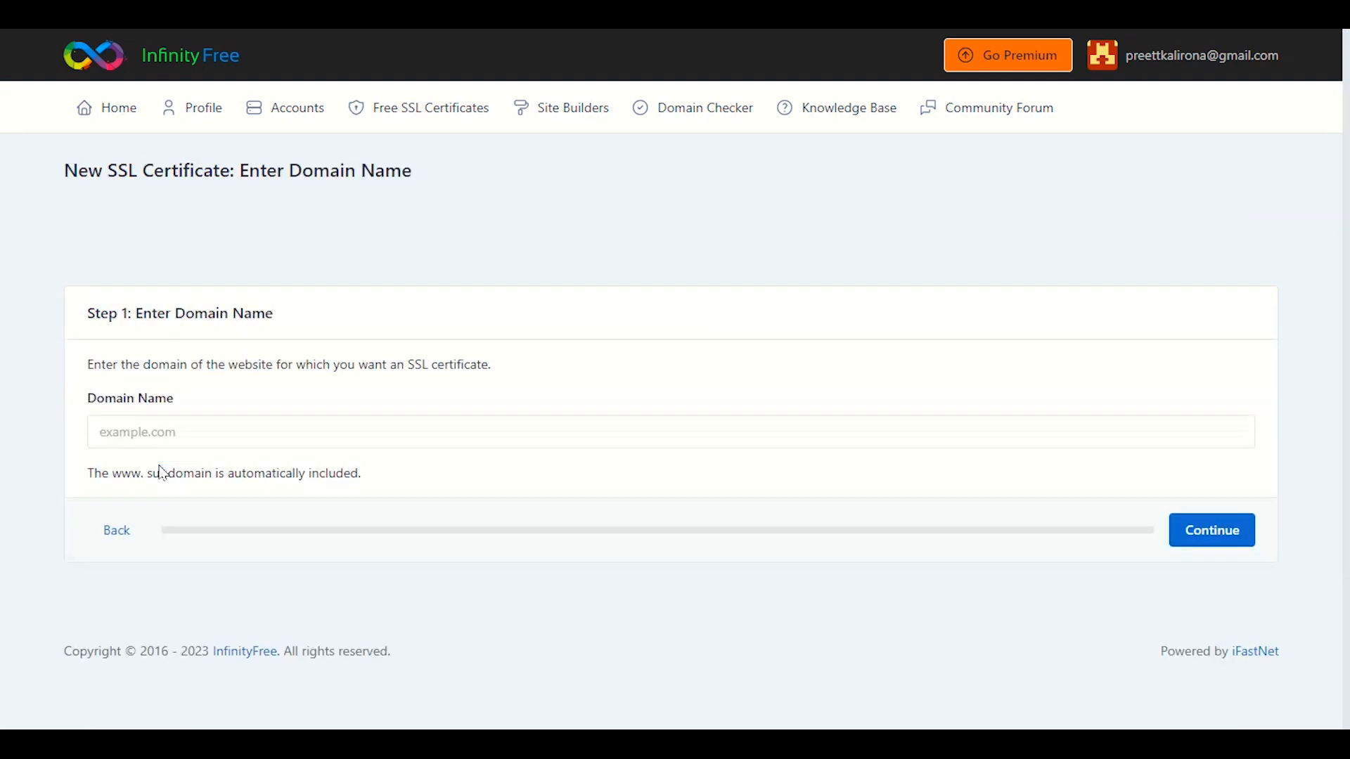
click(187, 437)
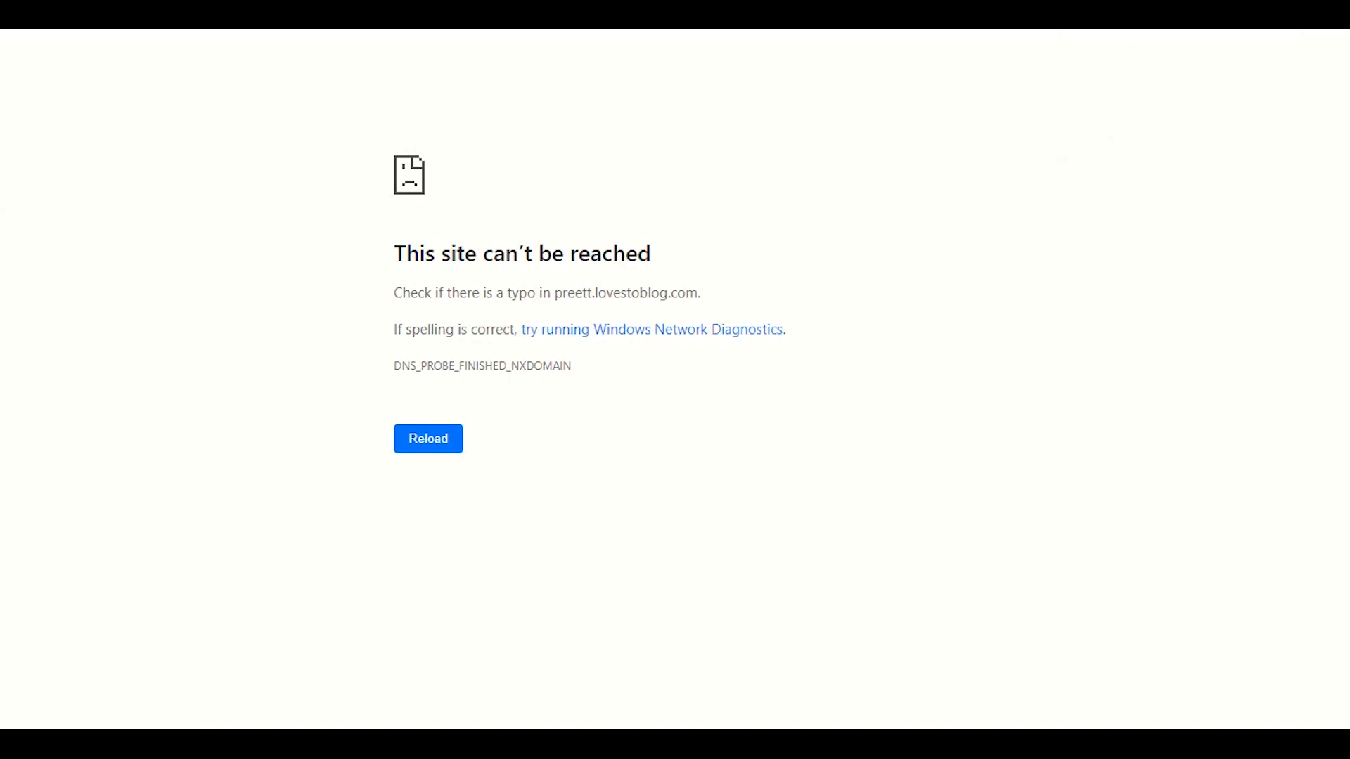
right_click(241, 26)
click(271, 87)
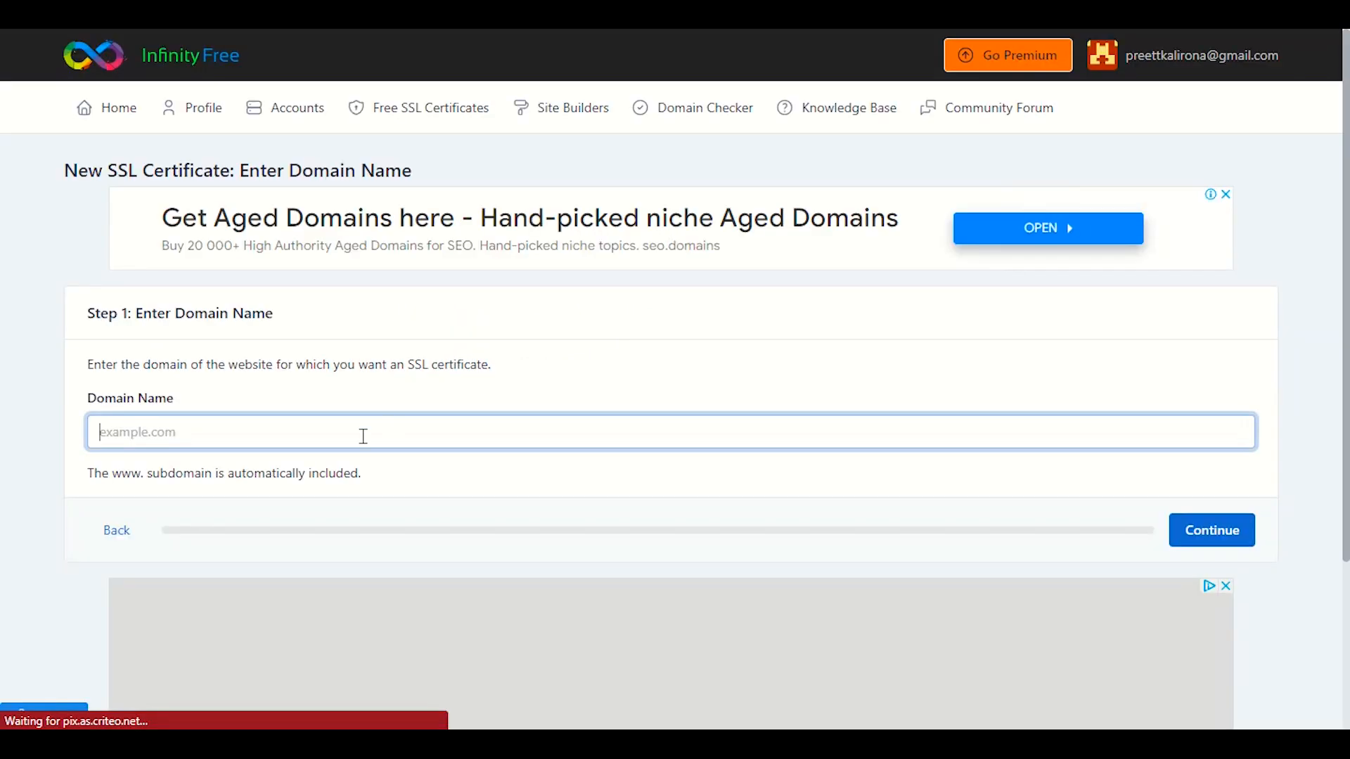
right_click(332, 442)
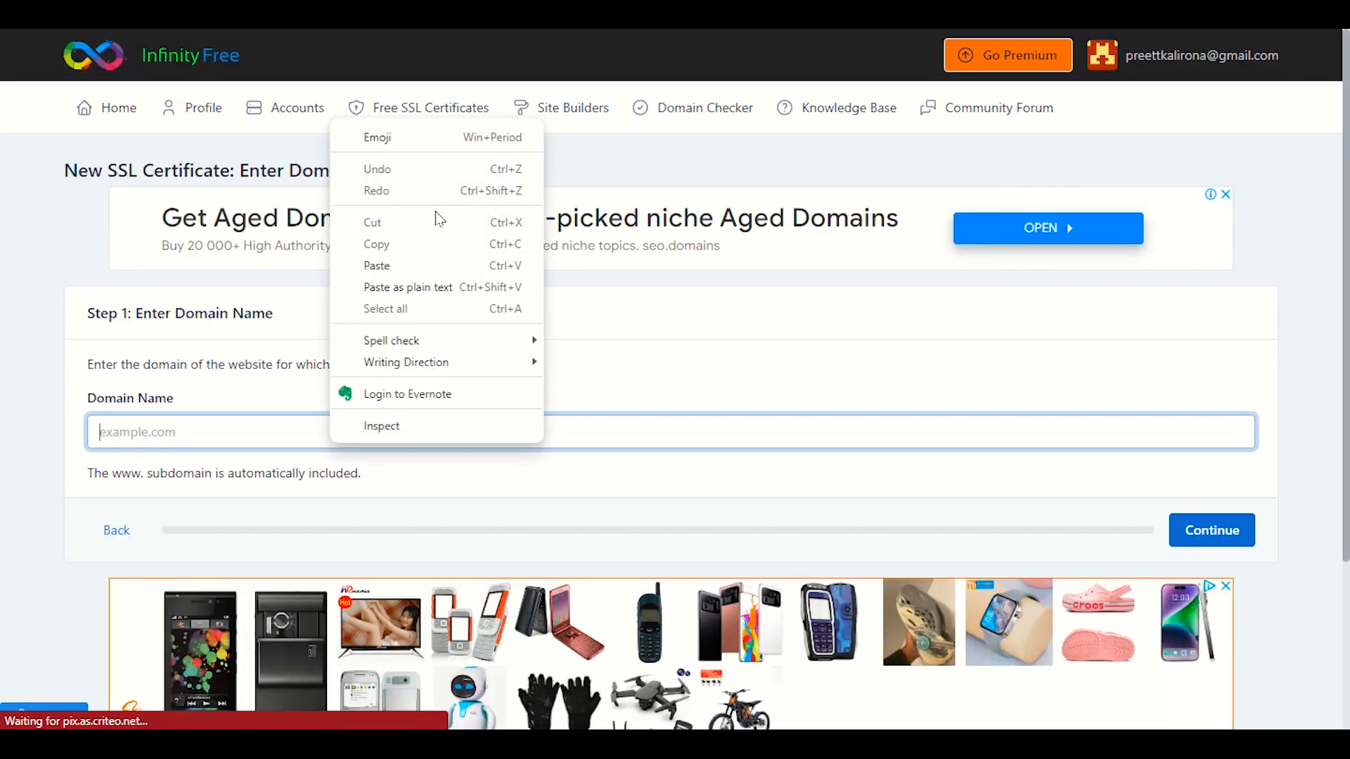
click(434, 288)
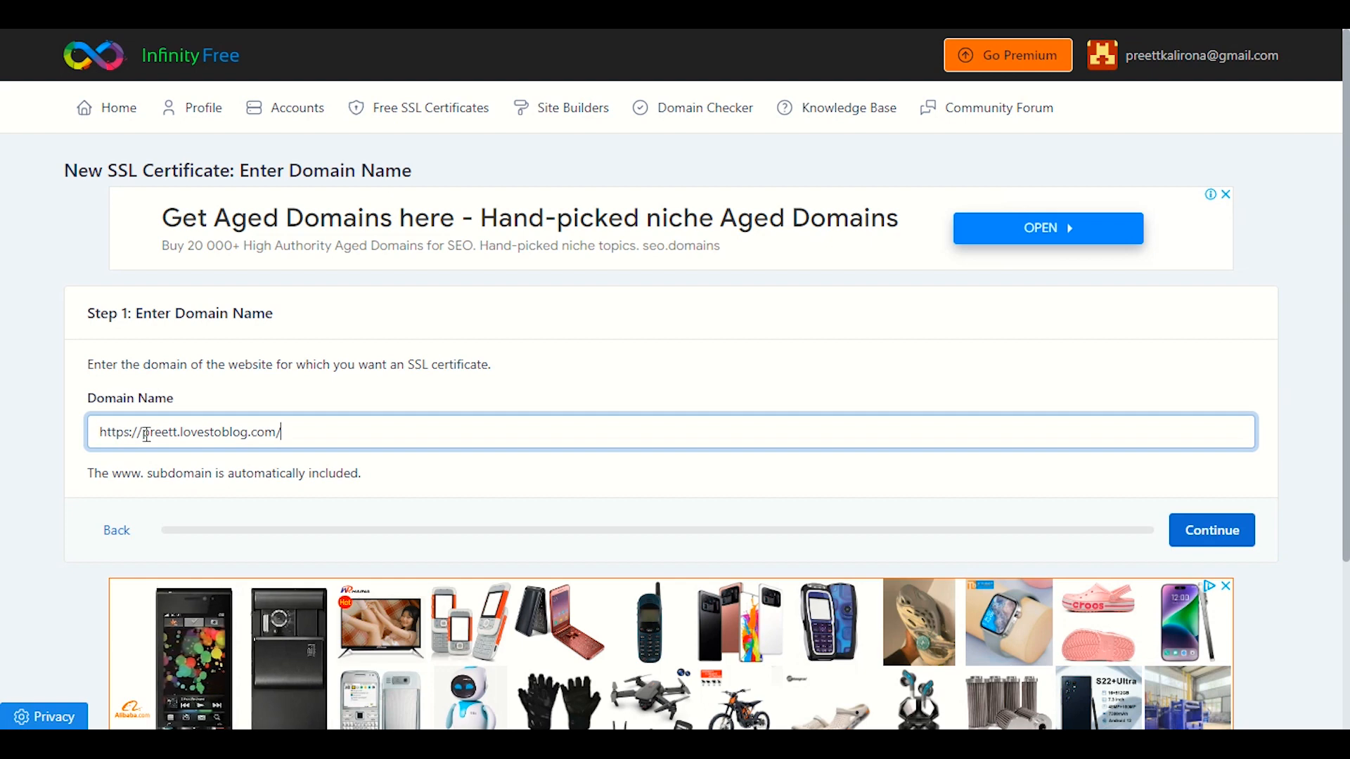
click(1232, 536)
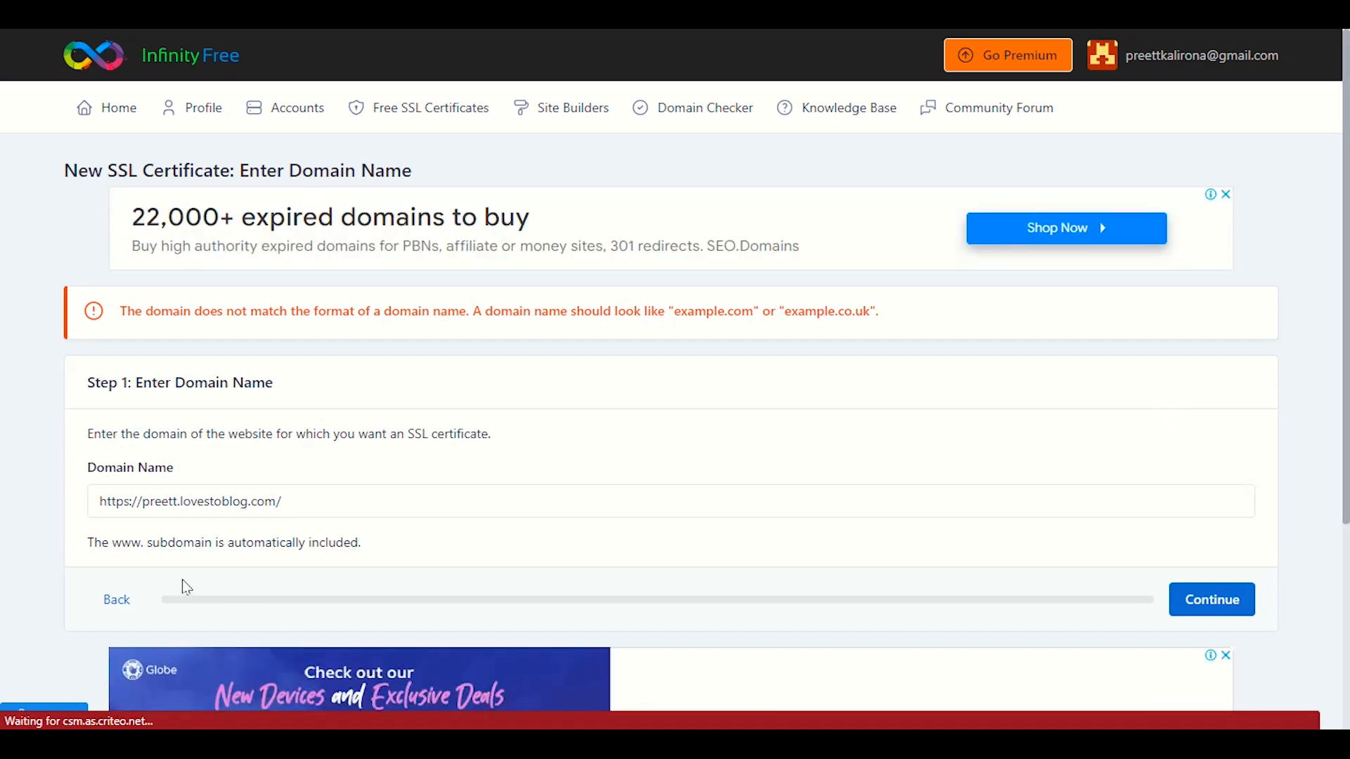
click(145, 507)
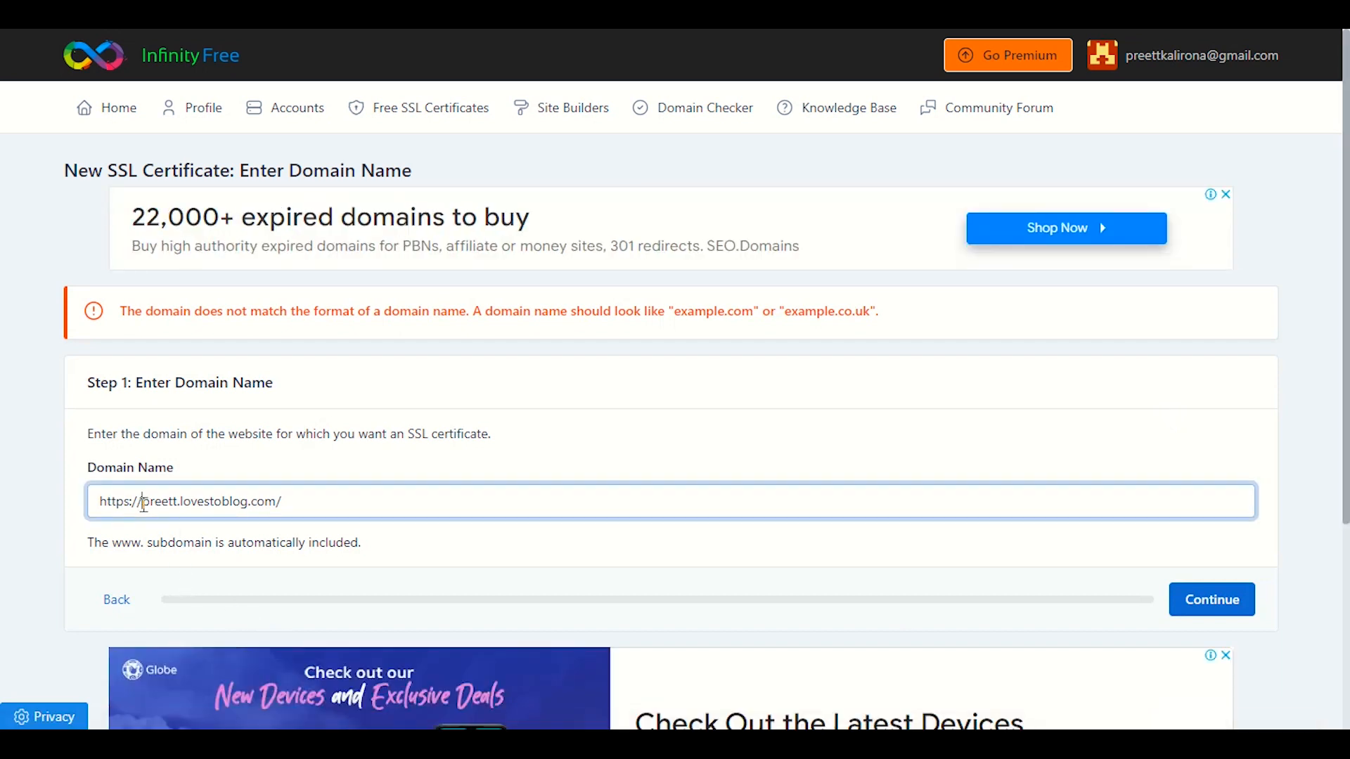
drag(144, 506, 31, 499)
key(BackSpace)
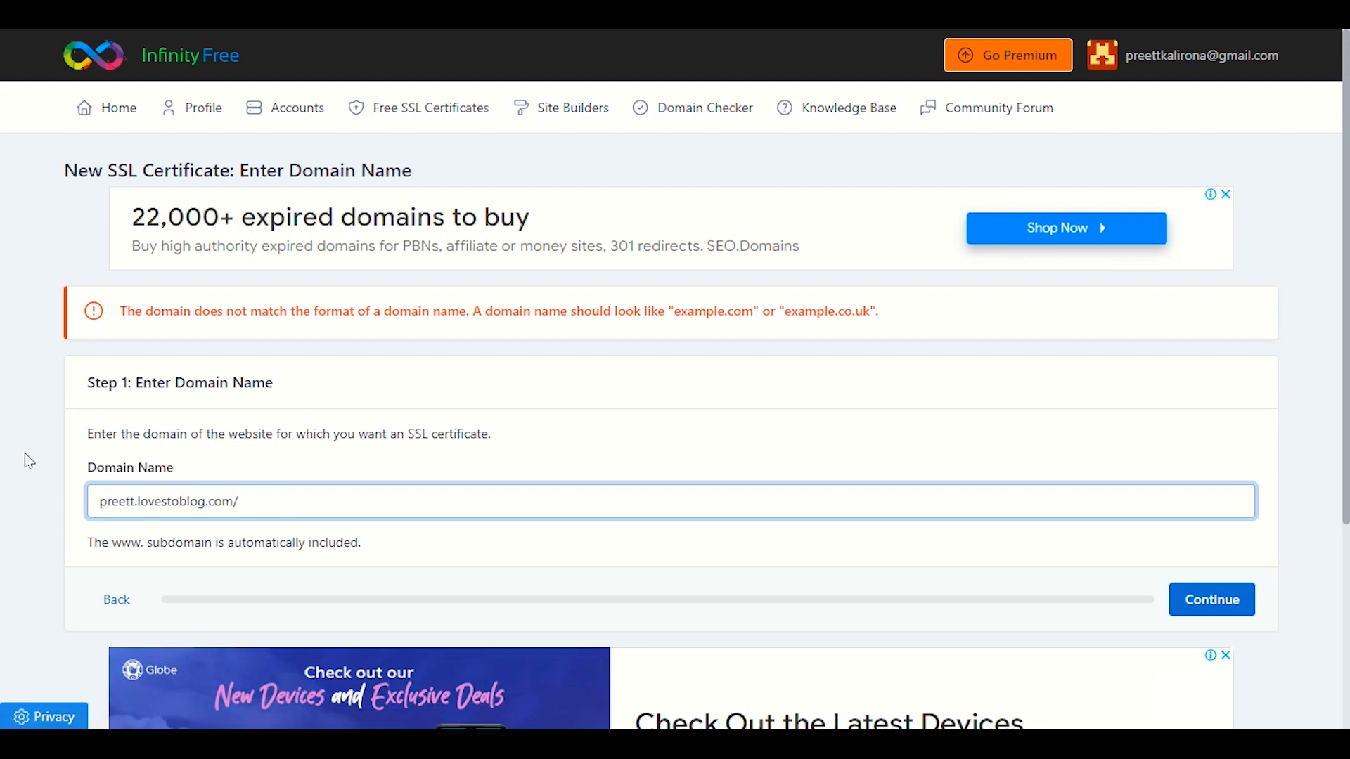
click(265, 500)
click(1208, 603)
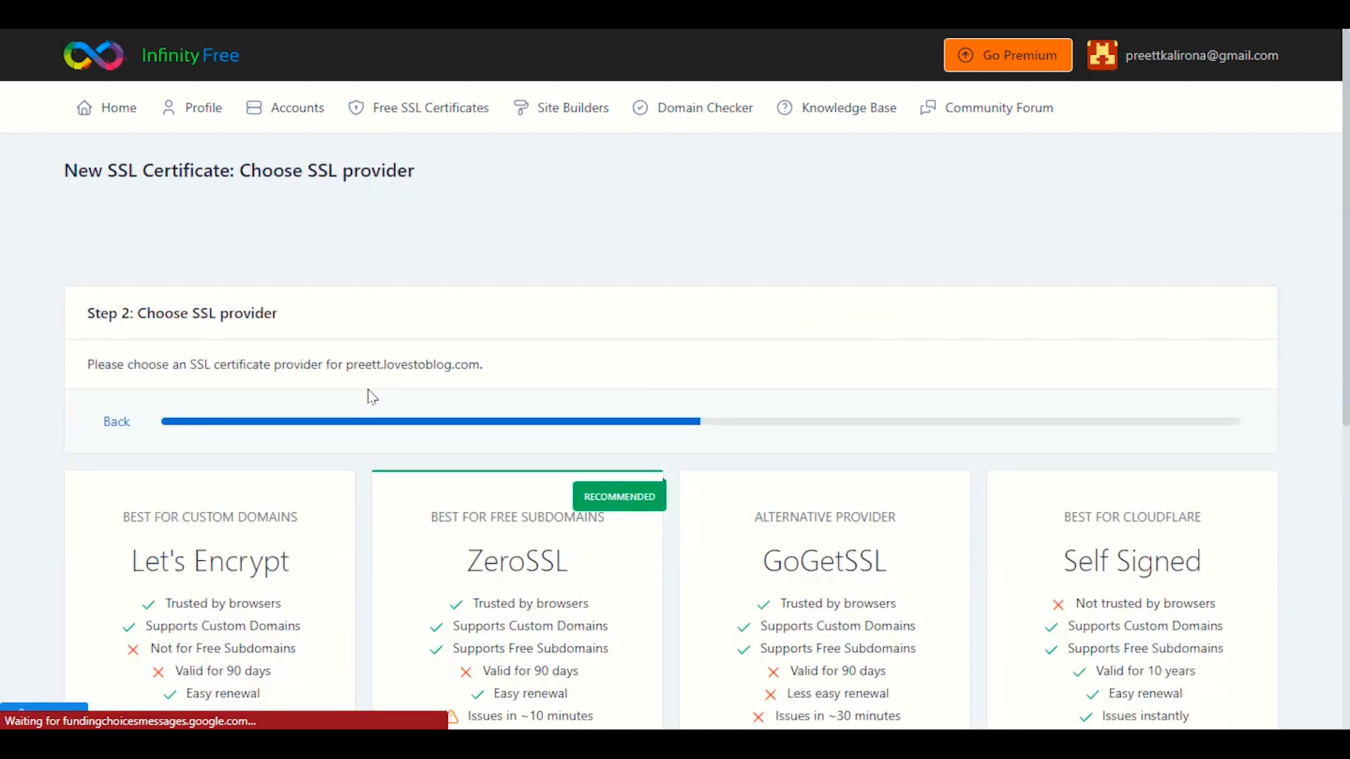
Scroll through the SSL provider cards for preett.lovestoblog.com to find the recommended ZeroSSL option
scroll(373, 398, down, 2)
scroll(372, 397, down, 1)
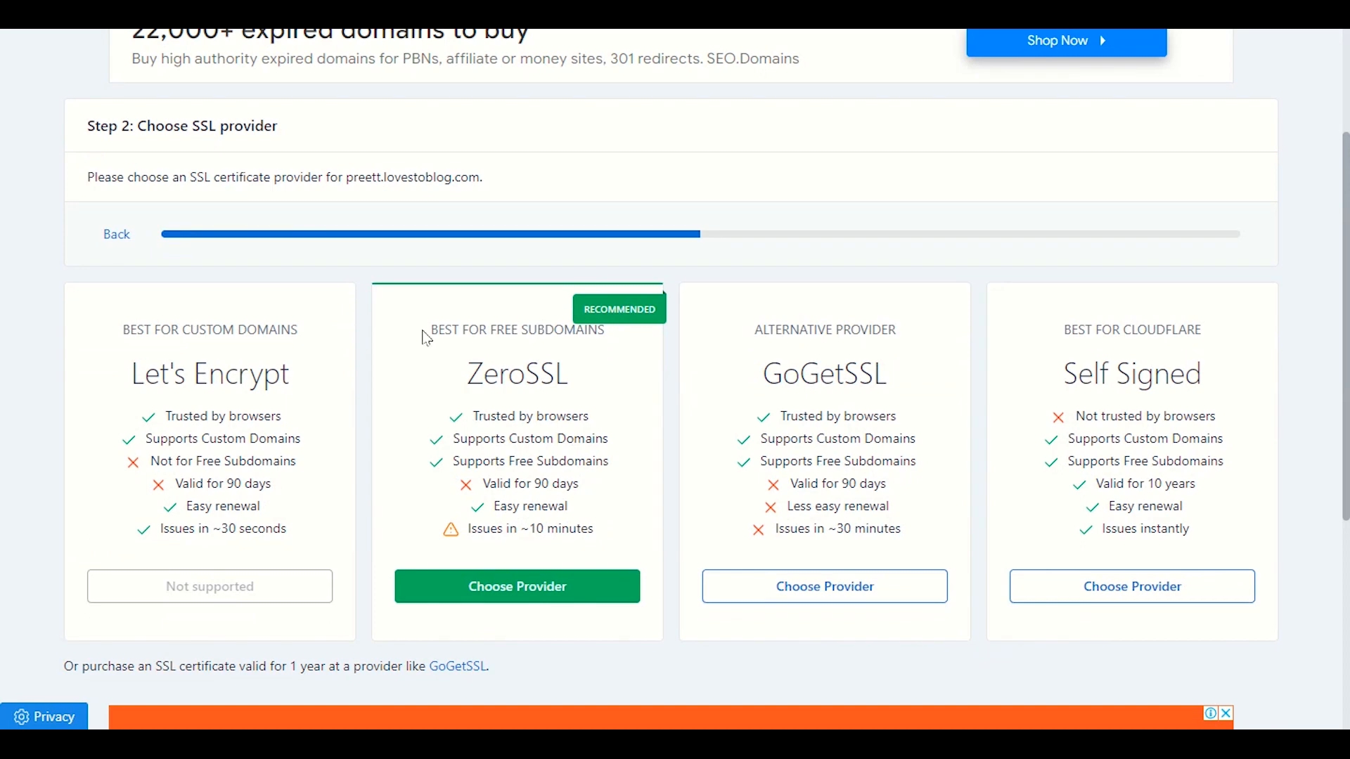
scroll(427, 339, down, 3)
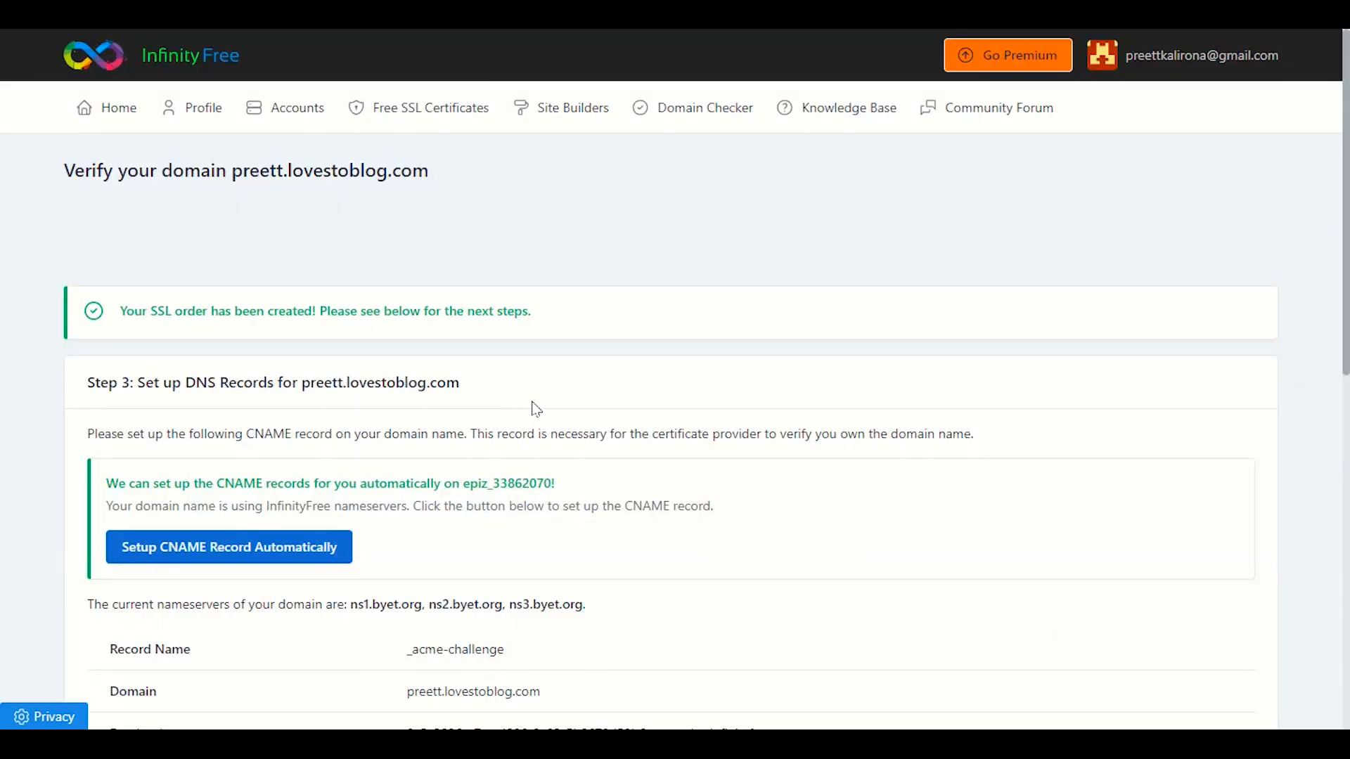
Have the _acme-challenge CNAME verification record added automatically for preett.lovestoblog.com
scroll(533, 408, down, 3)
scroll(536, 408, down, 3)
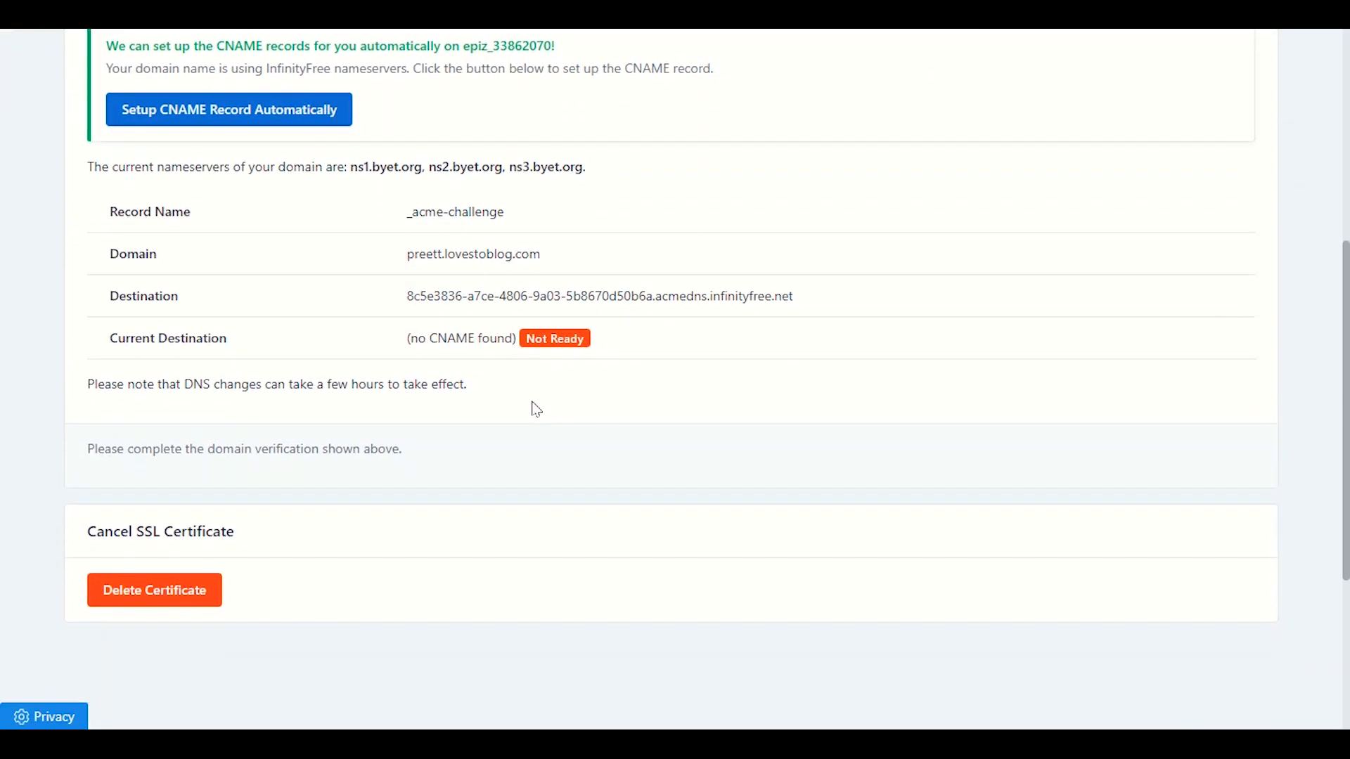
scroll(535, 410, up, 3)
scroll(534, 408, up, 1)
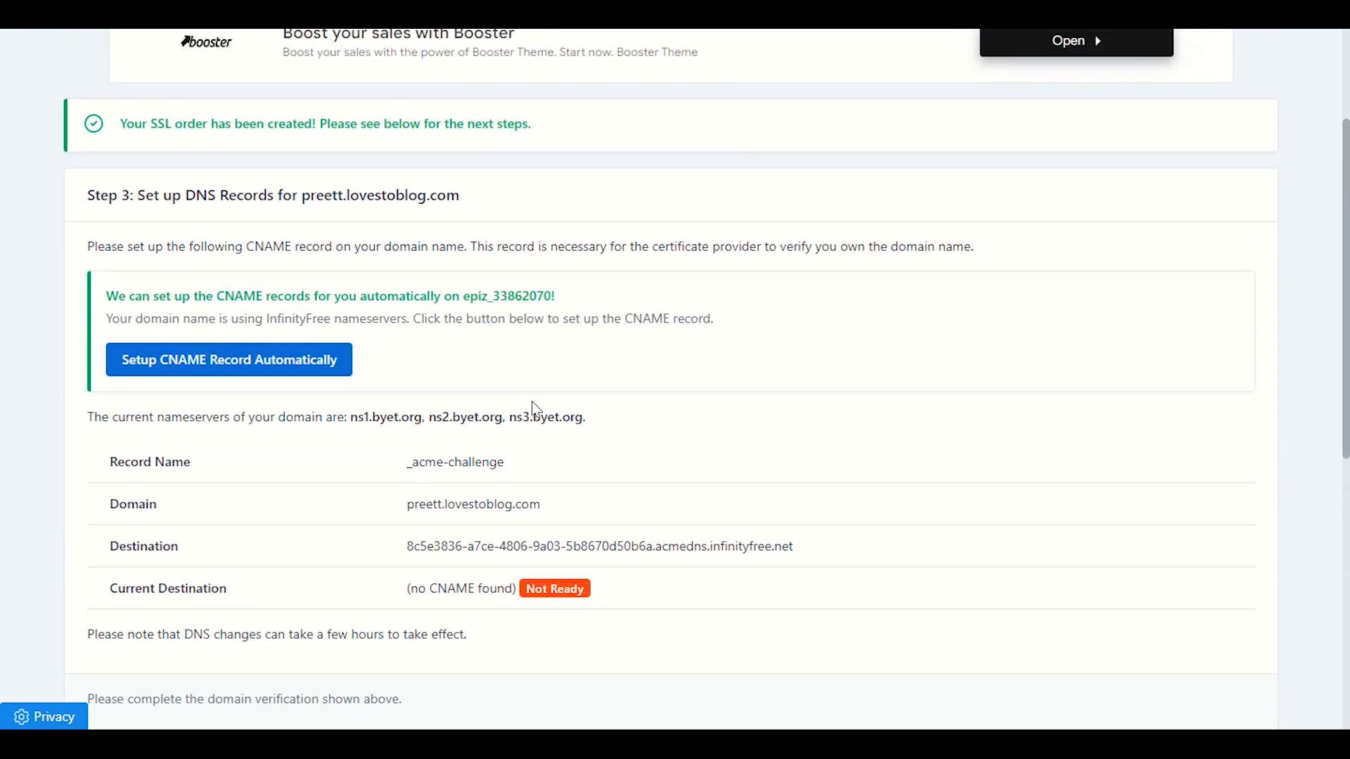
scroll(534, 408, up, 1)
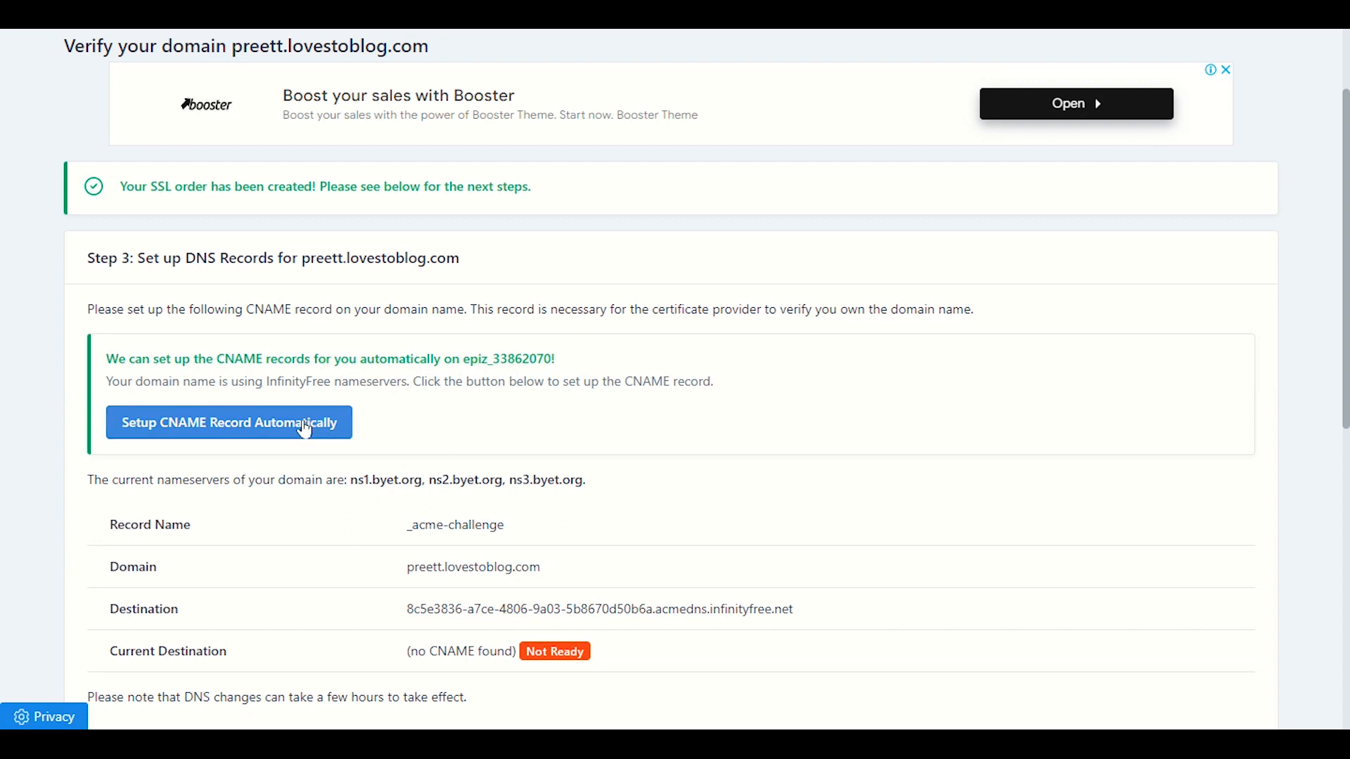
click(304, 426)
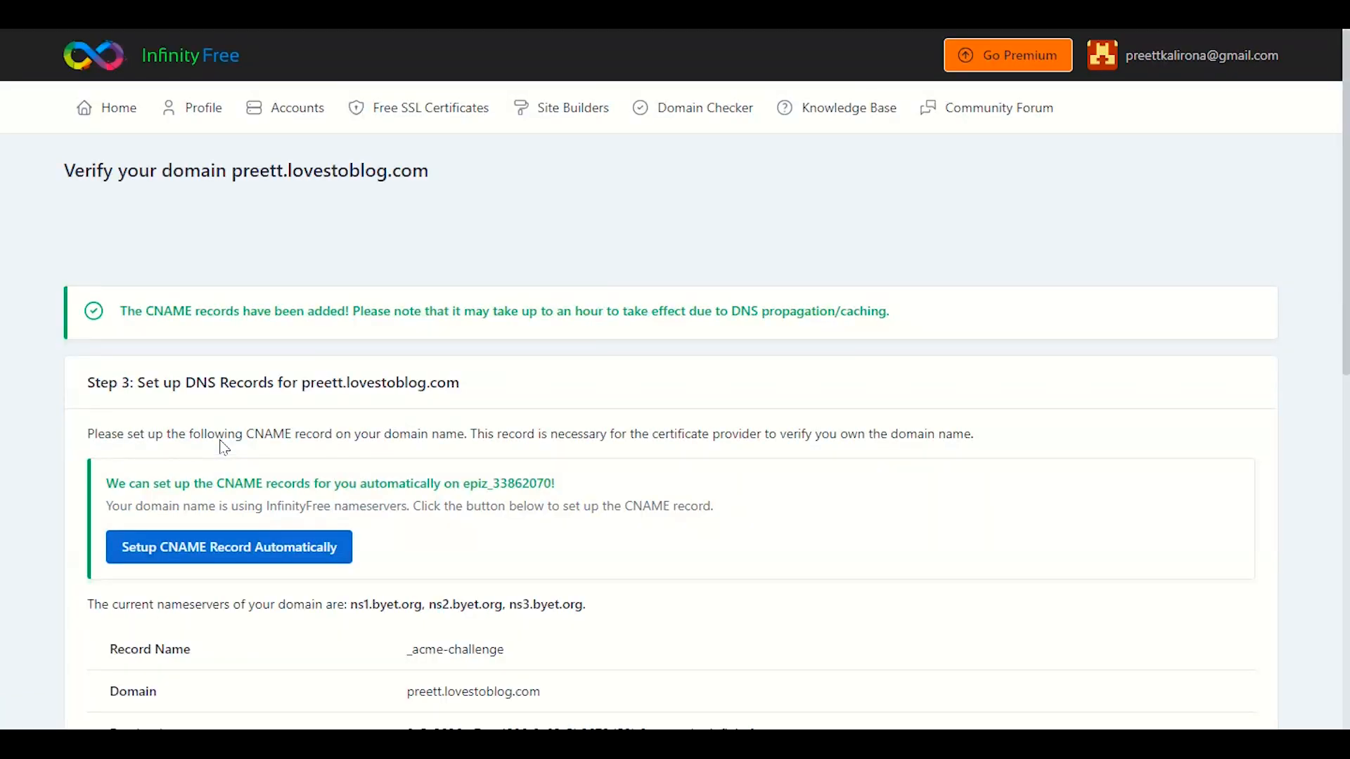
Check the CNAME record's Current Destination status, which still reads Not Ready
scroll(223, 447, down, 3)
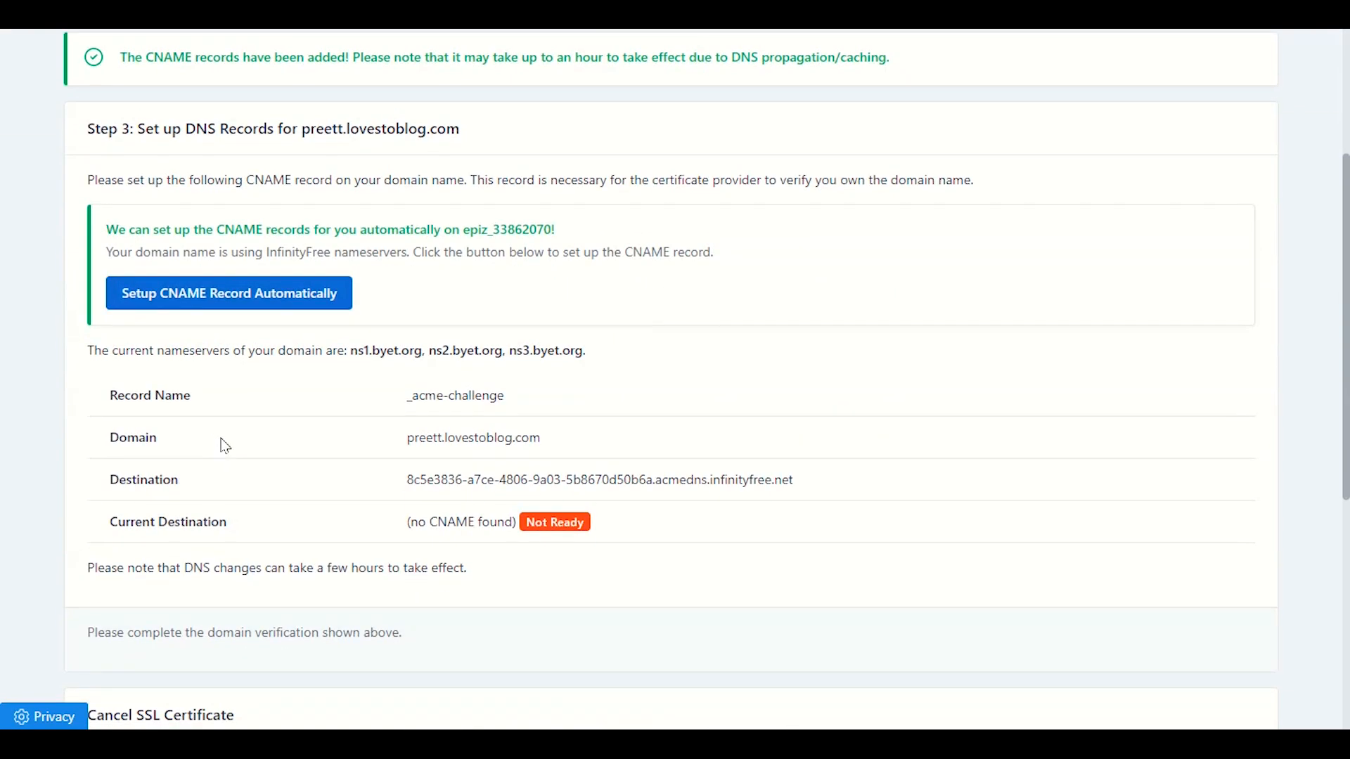
scroll(225, 447, down, 2)
scroll(232, 447, up, 5)
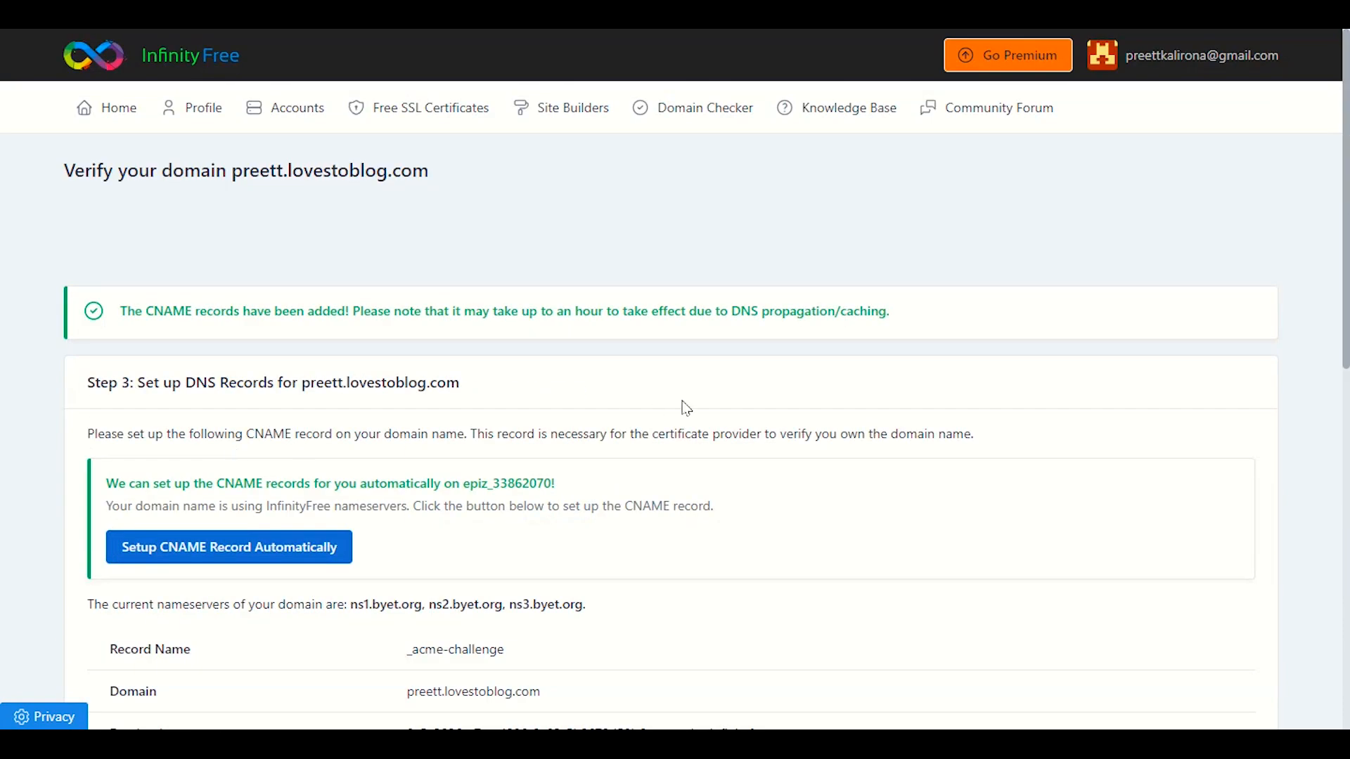
scroll(788, 380, down, 2)
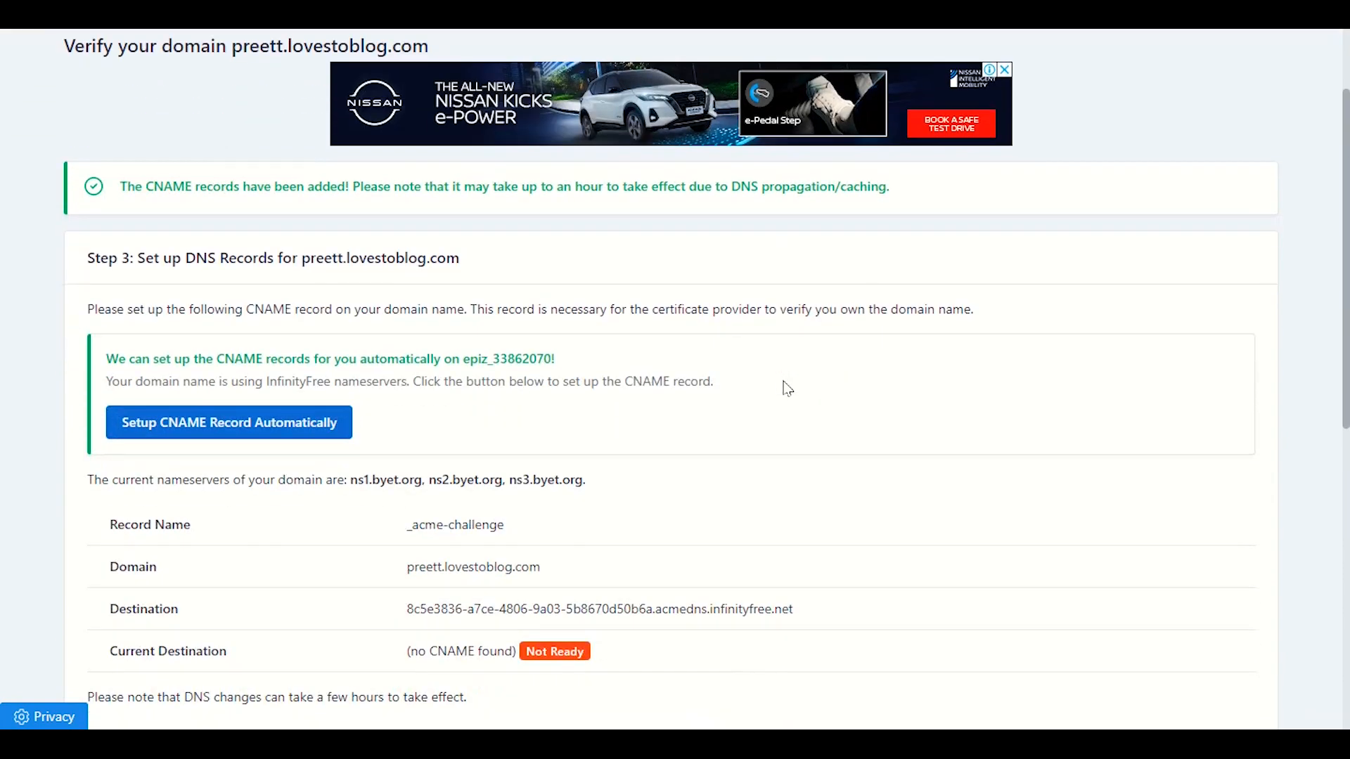
scroll(778, 383, down, 5)
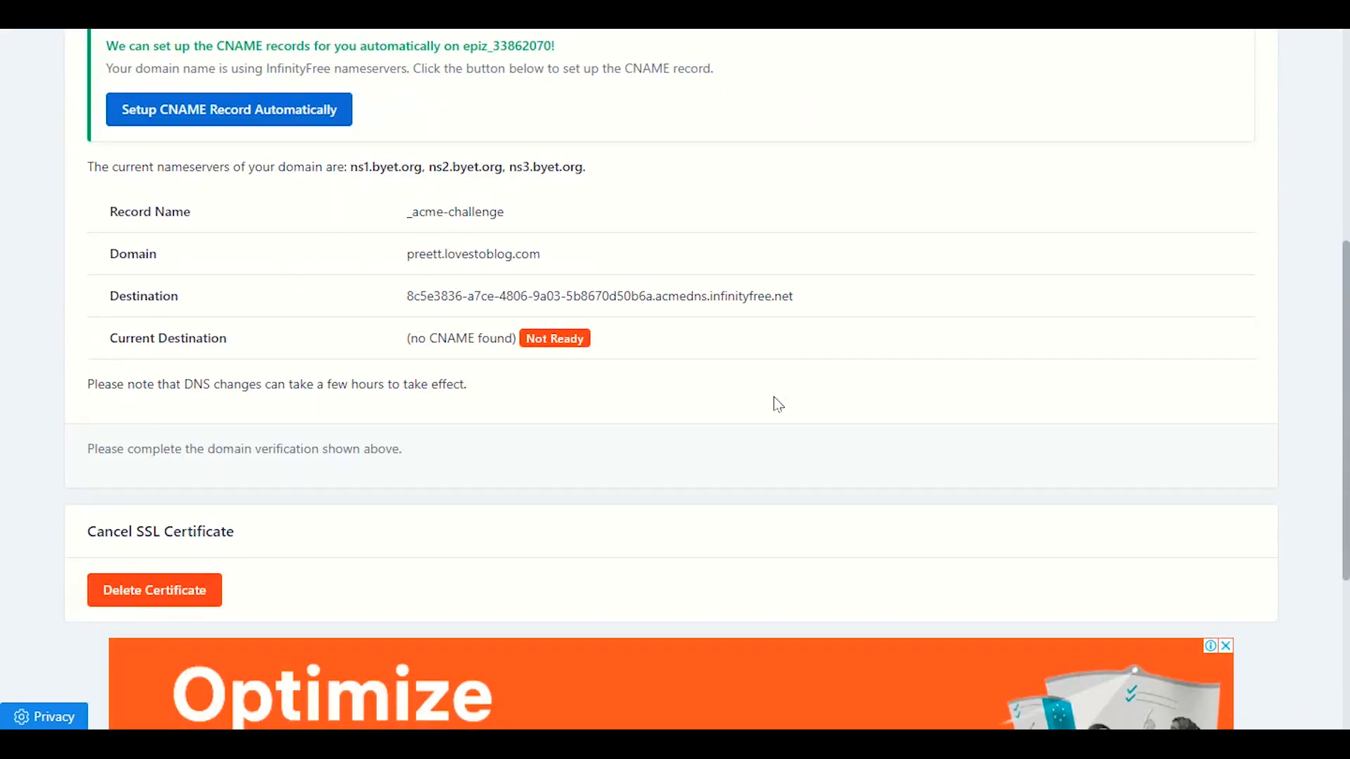
scroll(799, 380, up, 7)
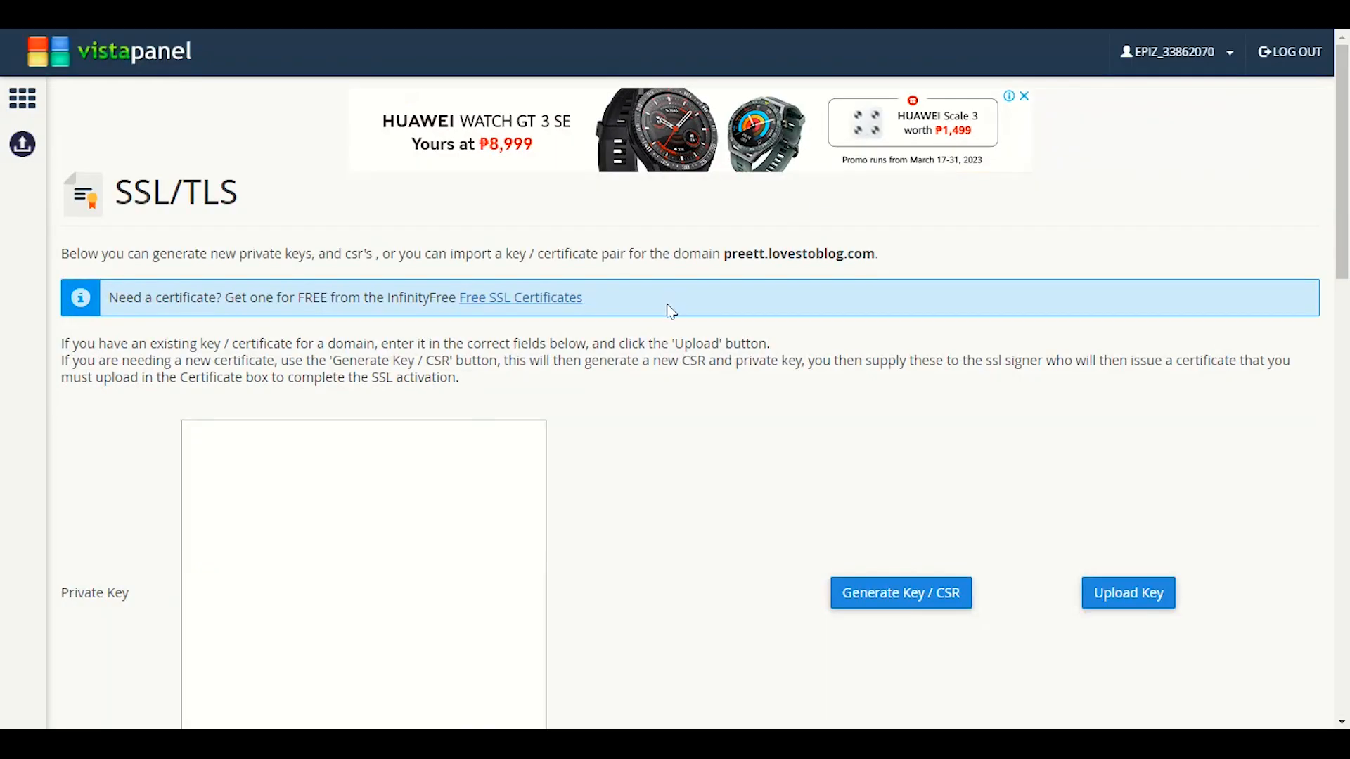
Return to the VistaPanel dashboard and open SSL/TLS configuration for preett.lovestoblog.com
right_click(788, 429)
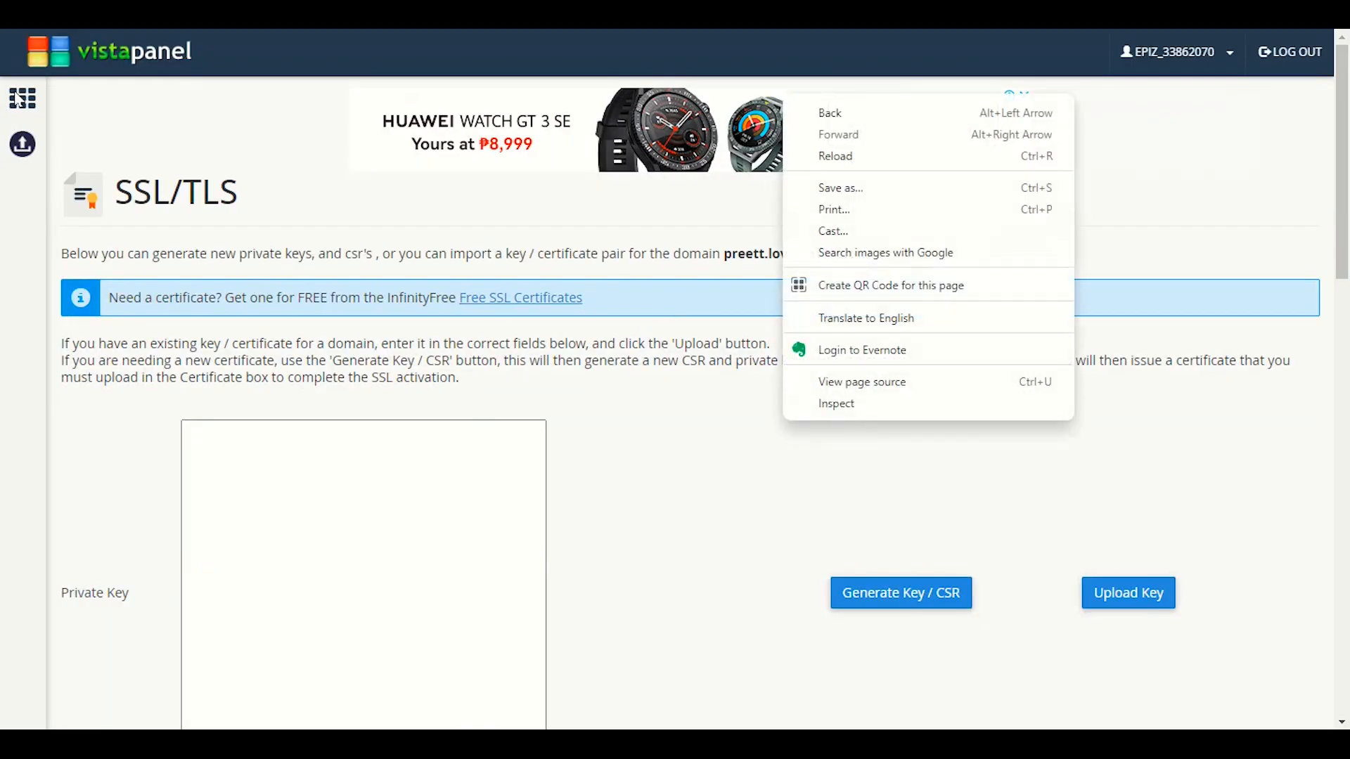
click(20, 98)
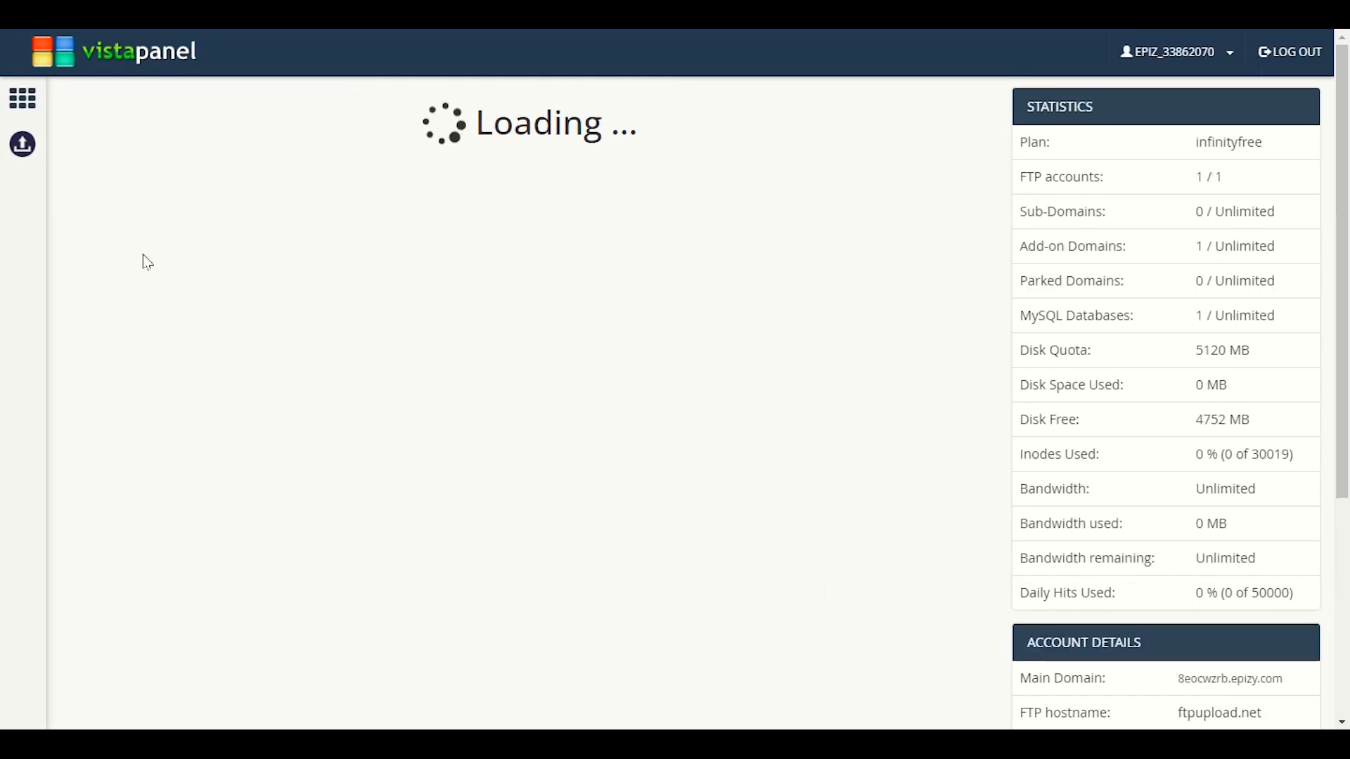
scroll(199, 308, down, 12)
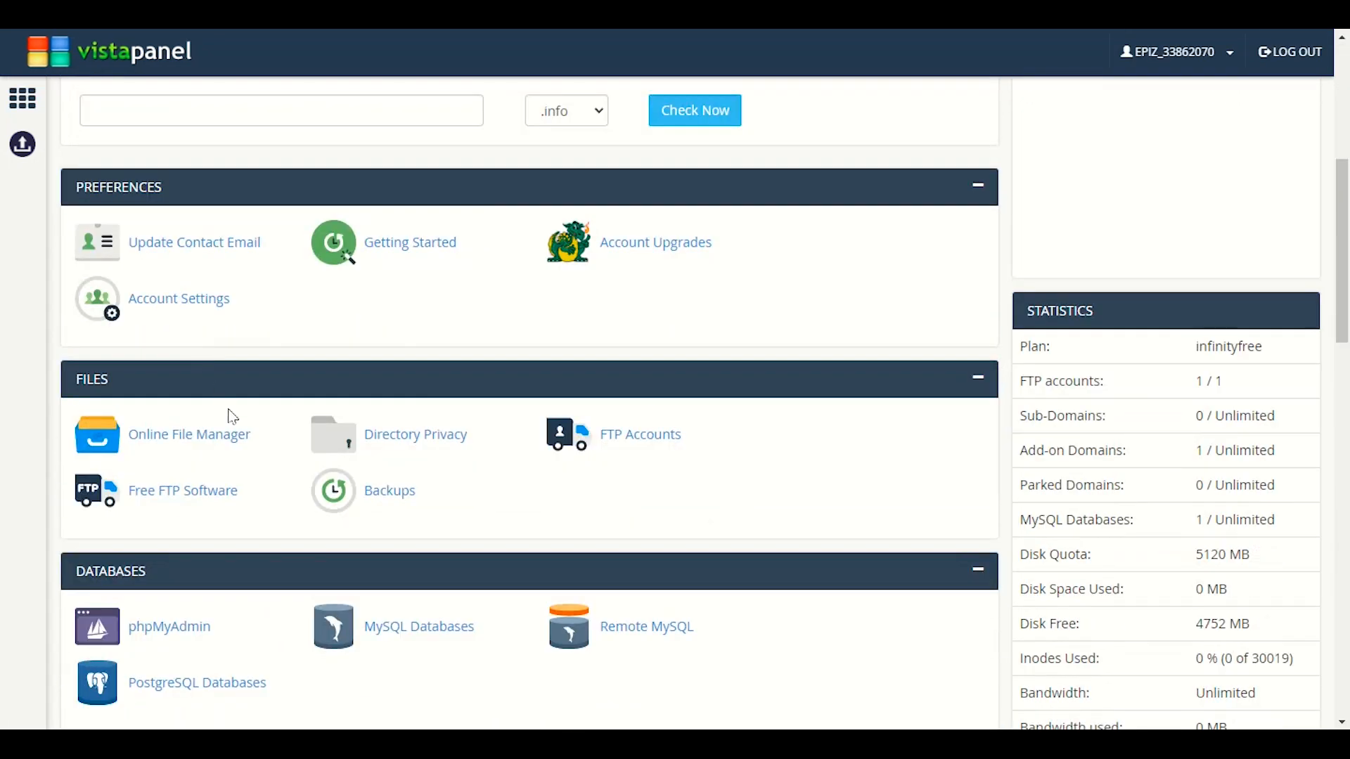
scroll(594, 426, down, 10)
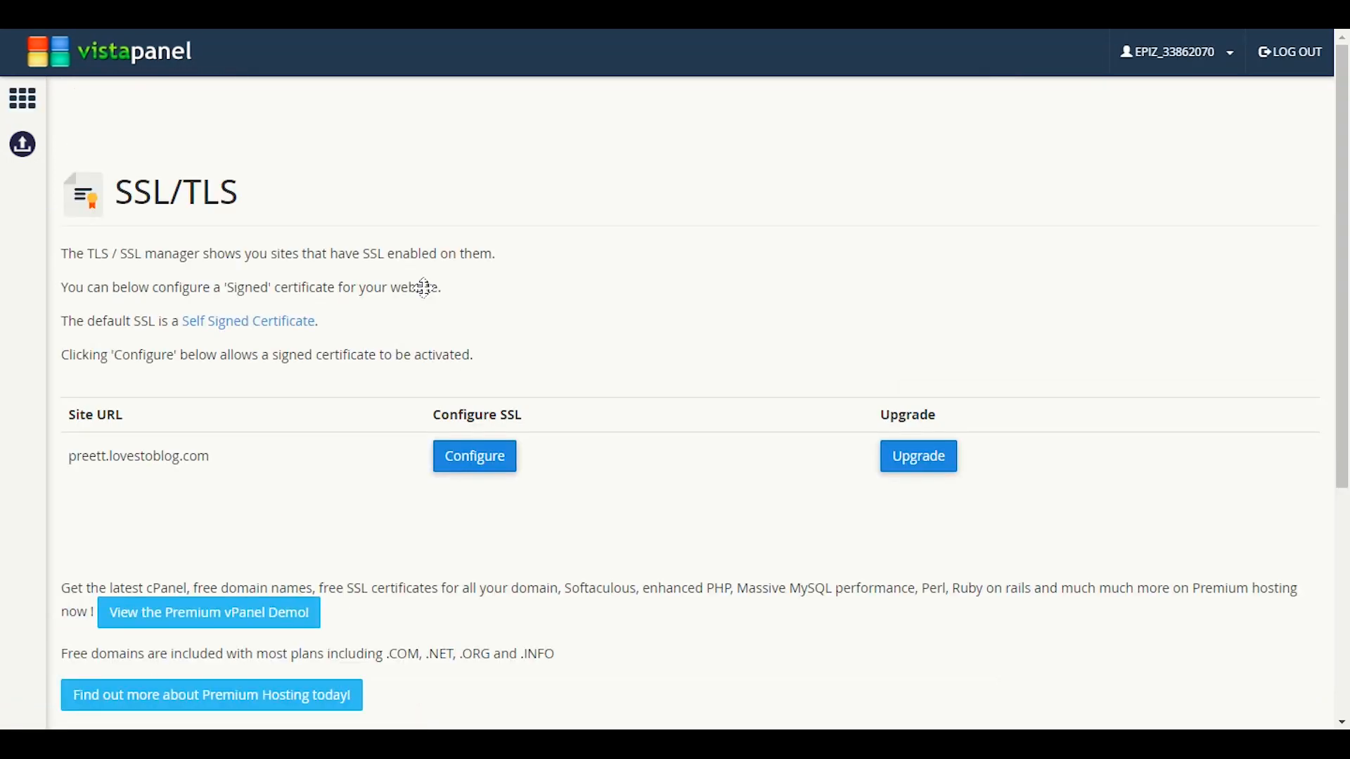
click(476, 458)
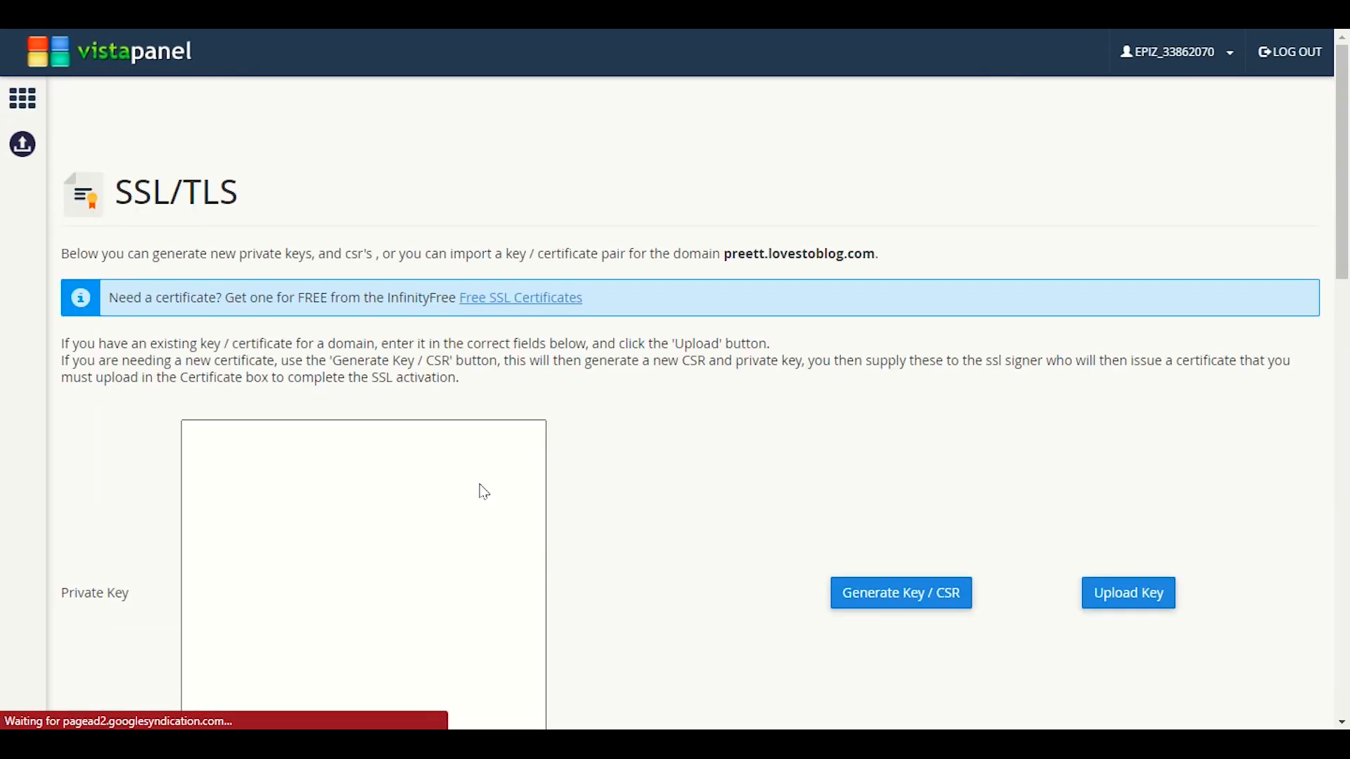
scroll(485, 492, down, 9)
scroll(633, 600, up, 6)
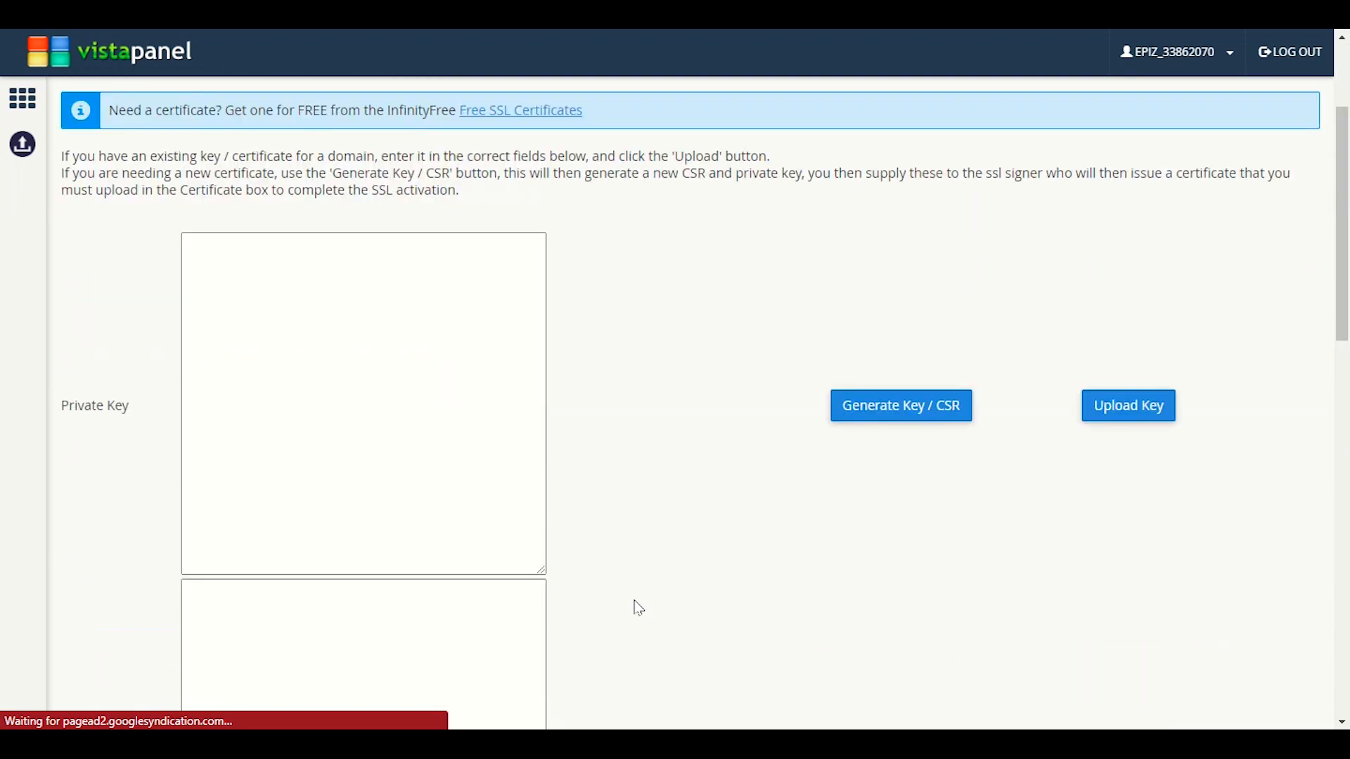
scroll(639, 608, up, 3)
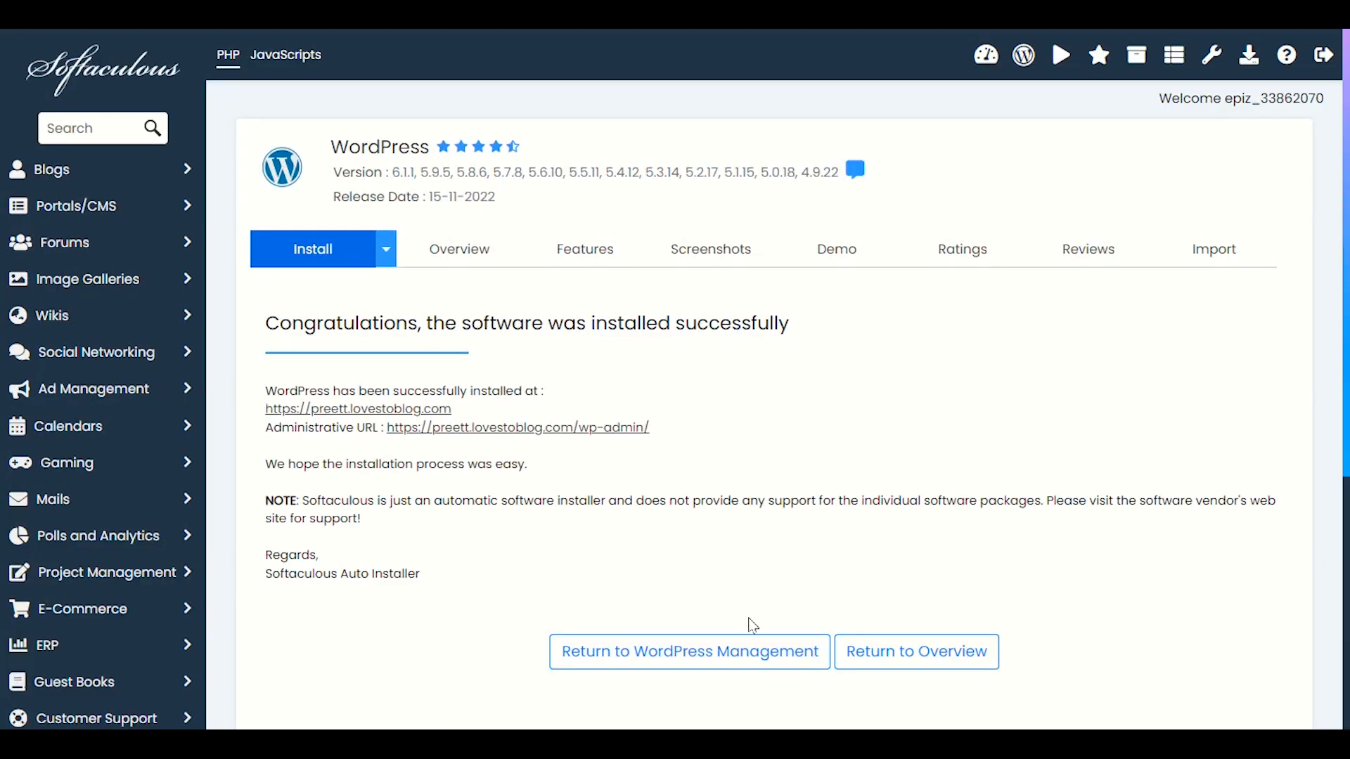
Open the WordPress install's management page, review its settings, and attempt the admin login
click(749, 651)
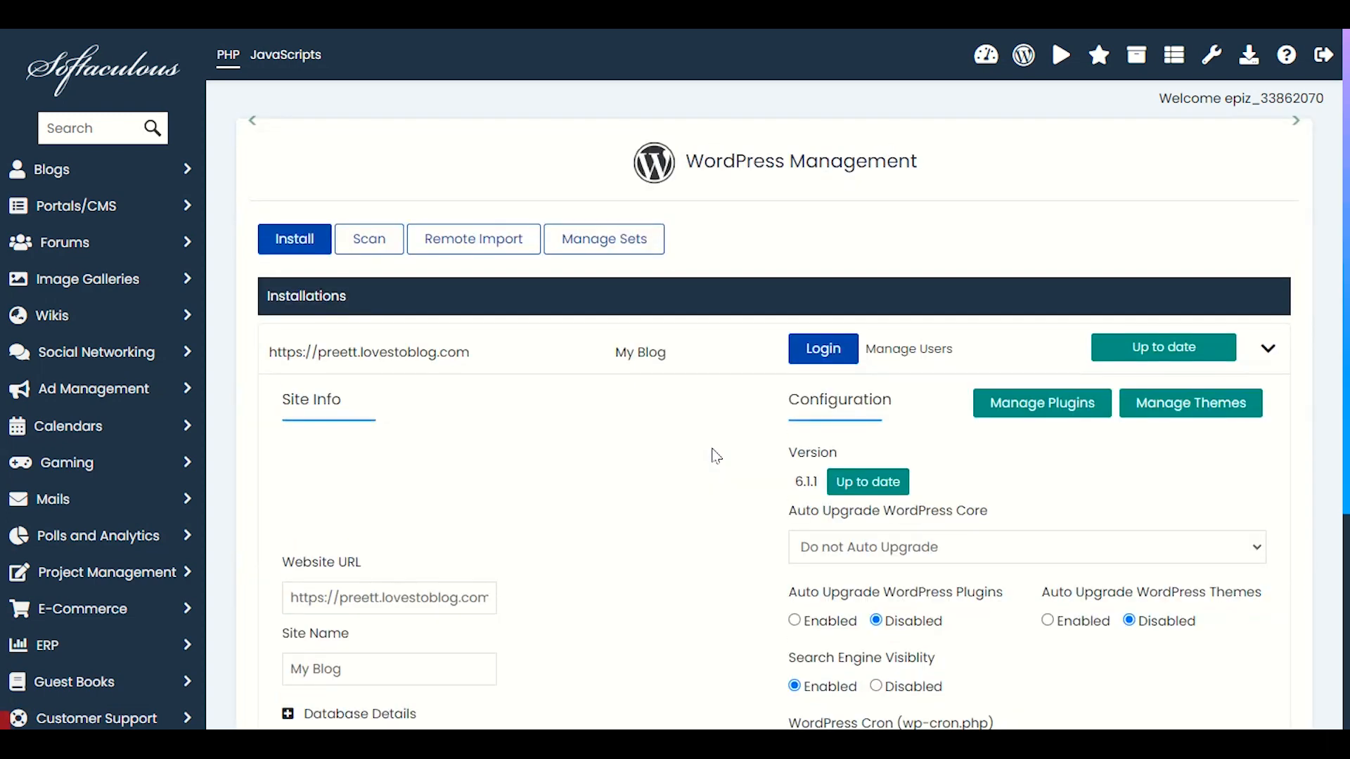
scroll(715, 456, down, 2)
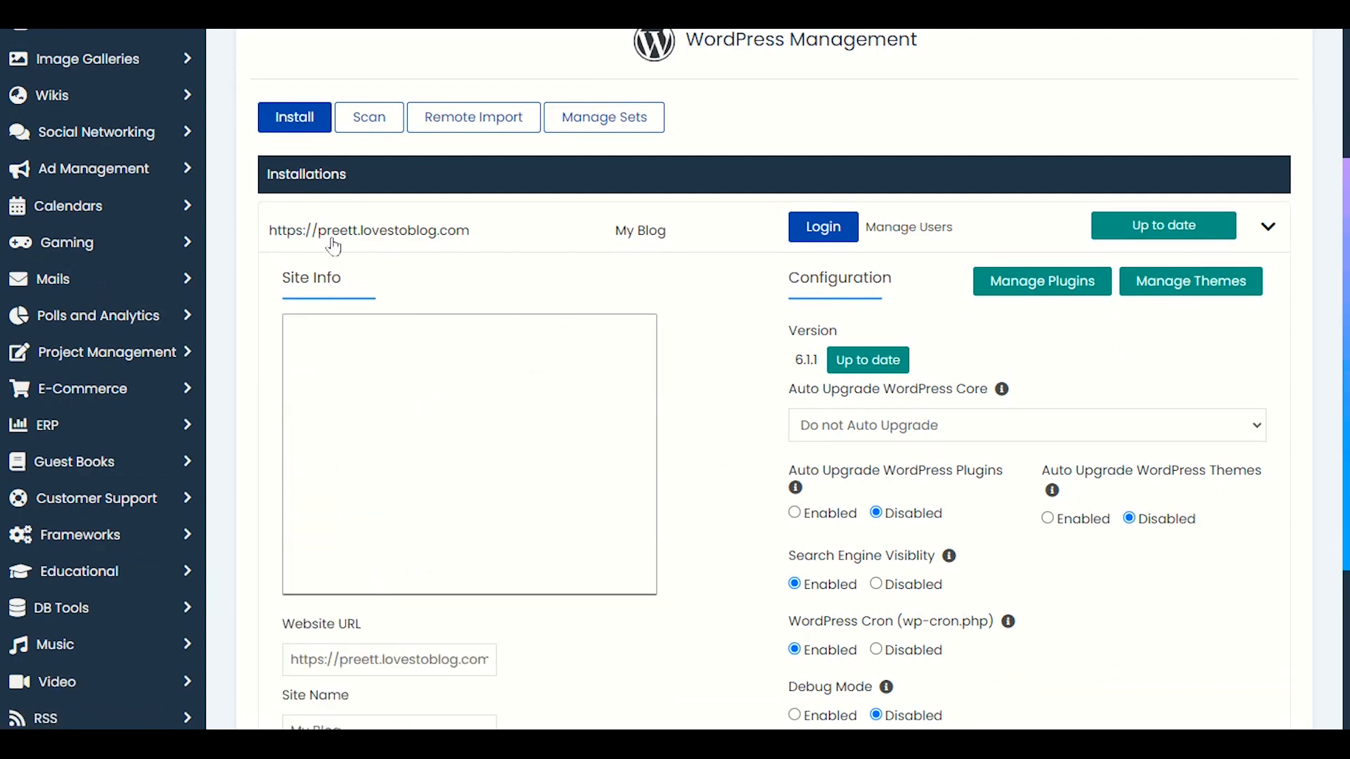
scroll(787, 428, down, 3)
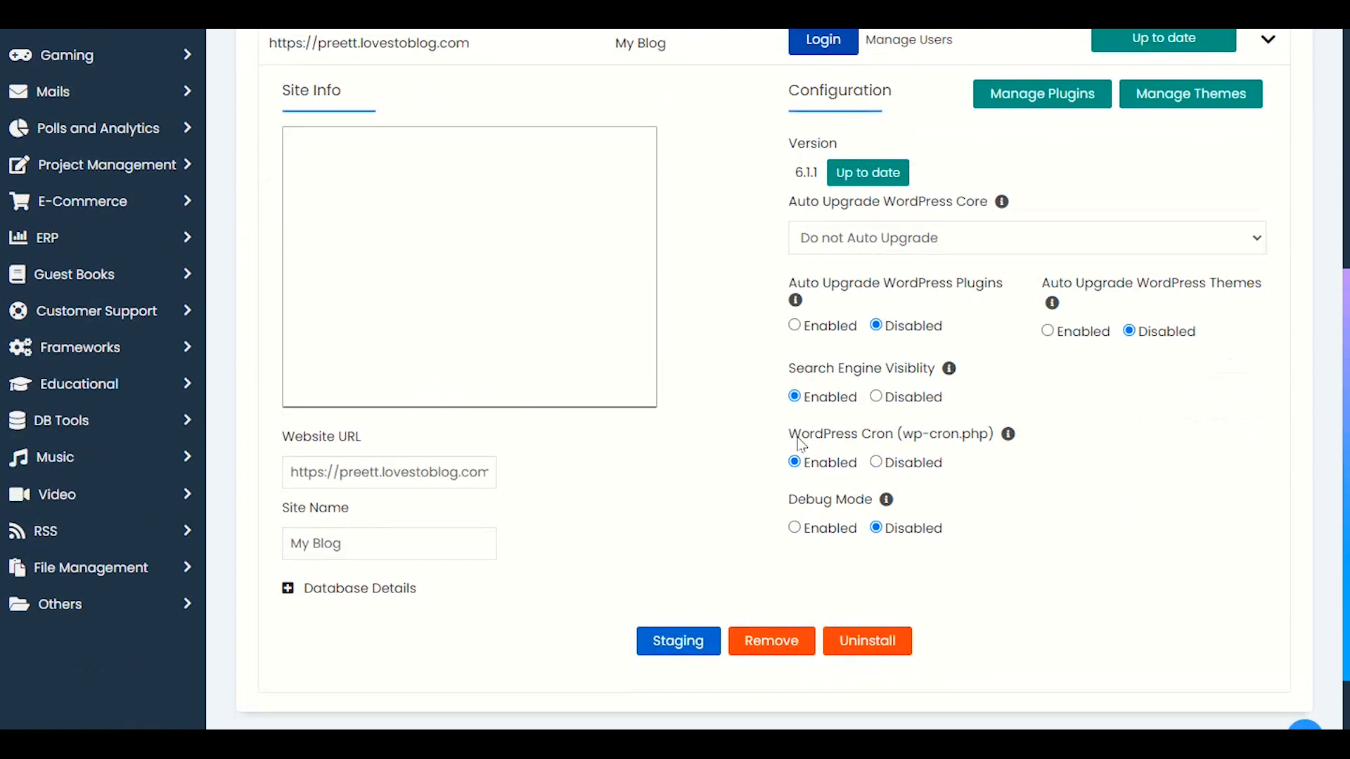
scroll(746, 443, up, 5)
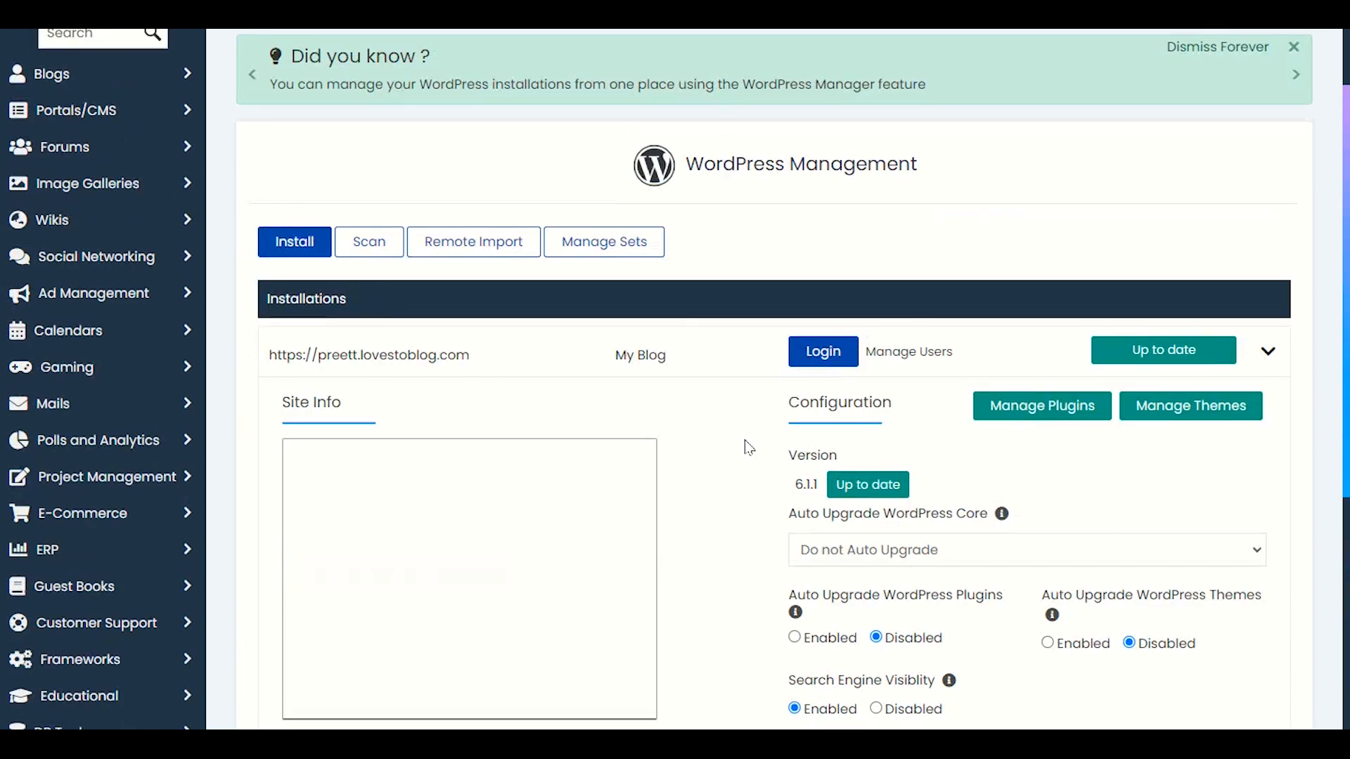
scroll(749, 449, down, 2)
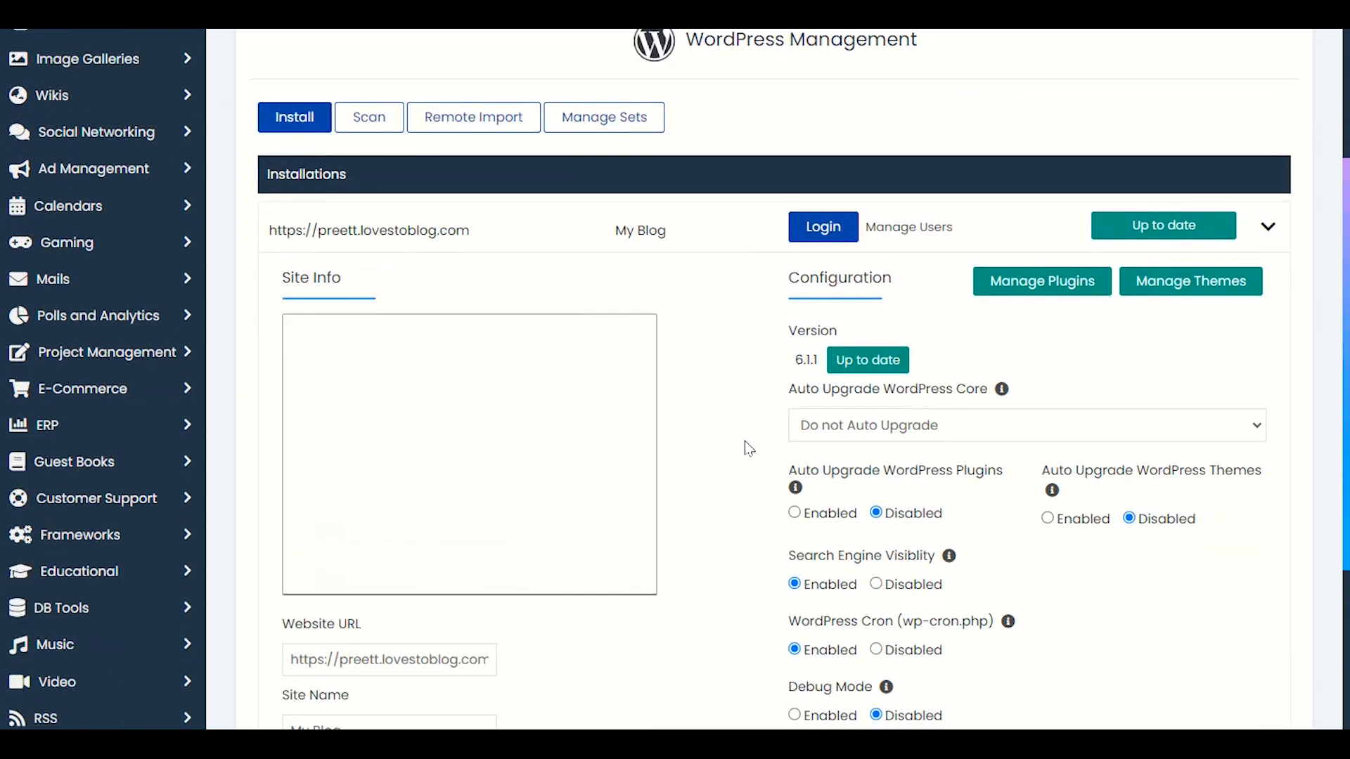
click(842, 239)
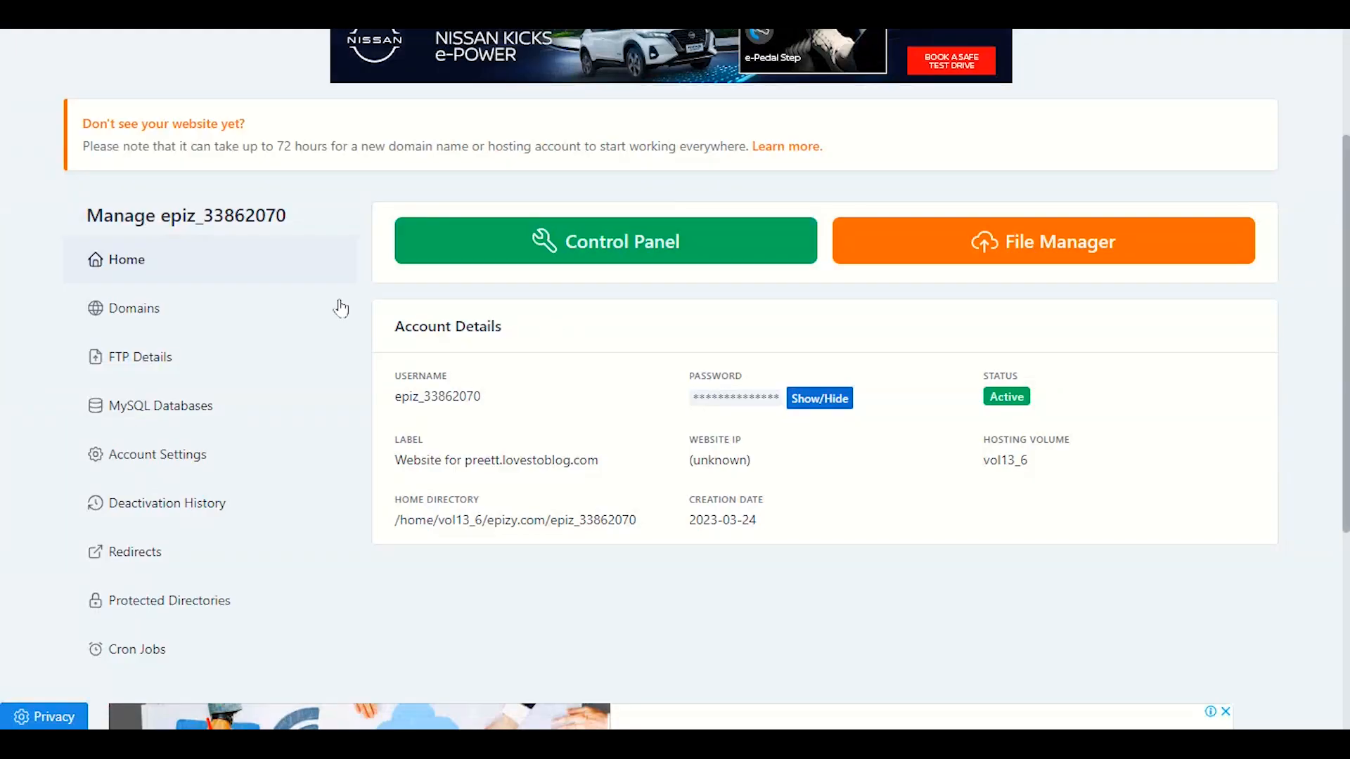
Reload the hosting account overview and launch Softaculous Apps Installer from the Software section
right_click(452, 283)
click(491, 340)
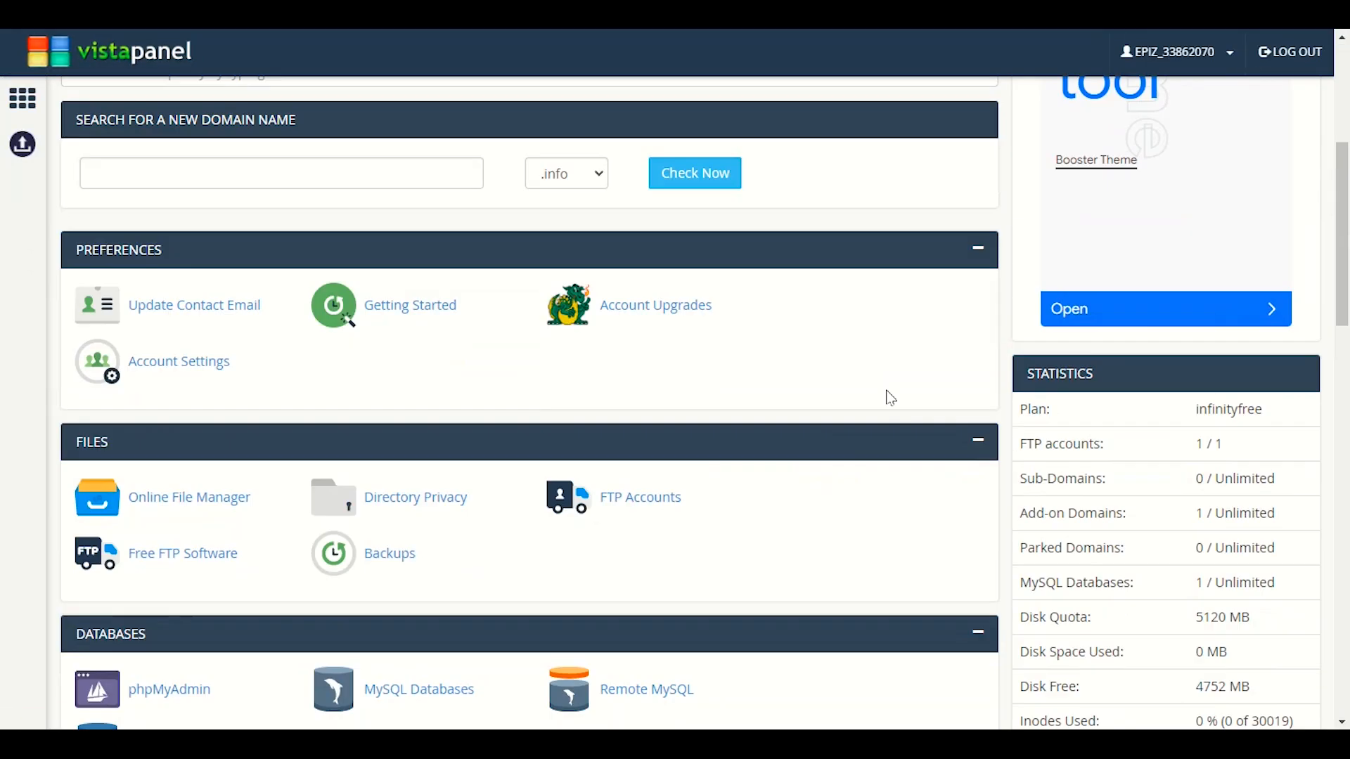
scroll(890, 399, down, 15)
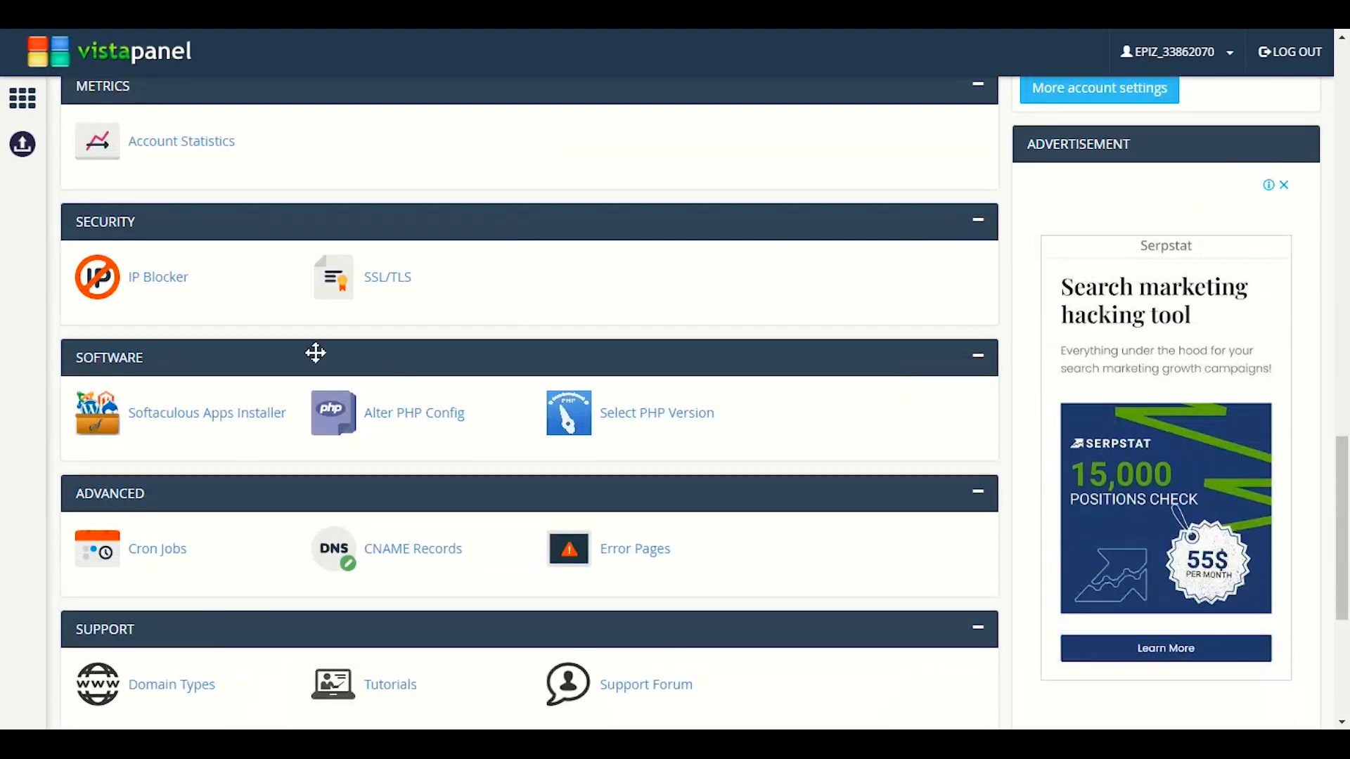
click(190, 413)
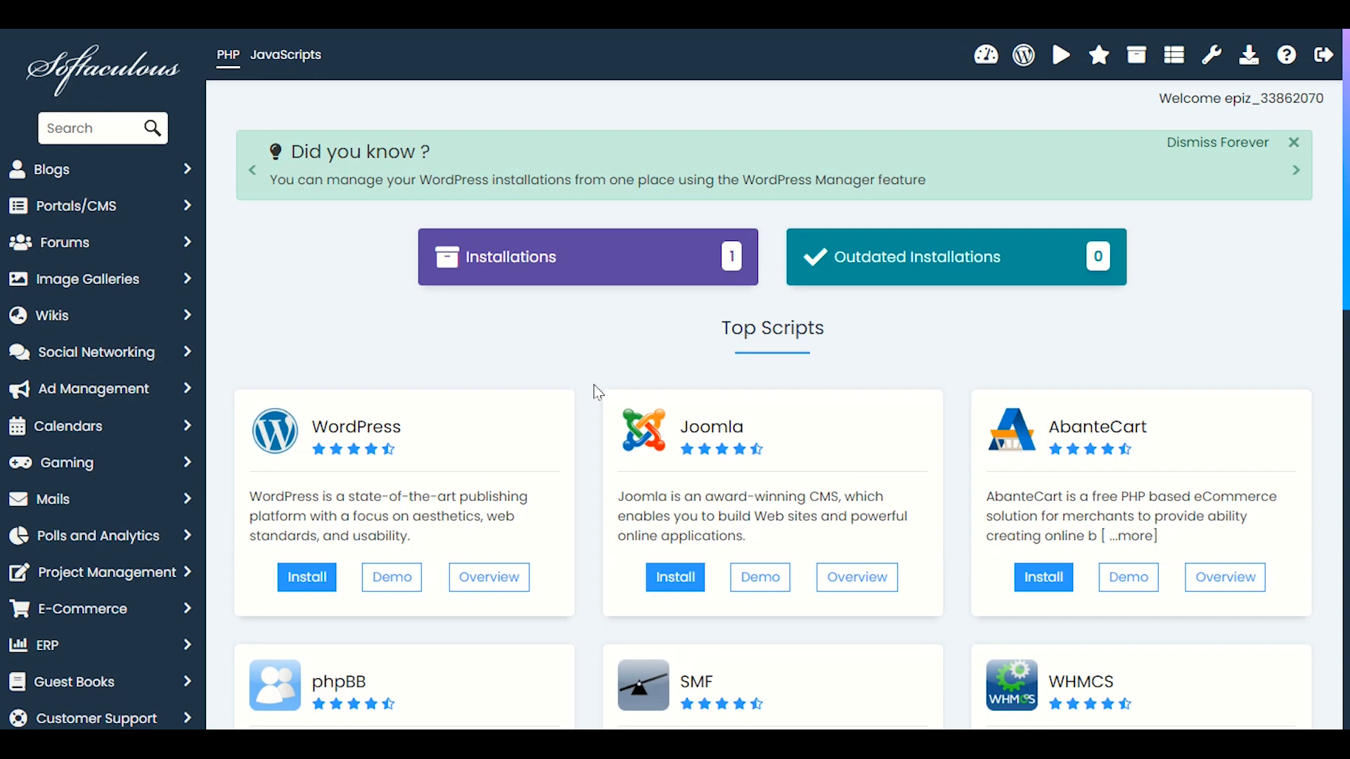
Open the preett.lovestoblog.com WordPress install's management page from the installations list and attempt the admin login
click(533, 278)
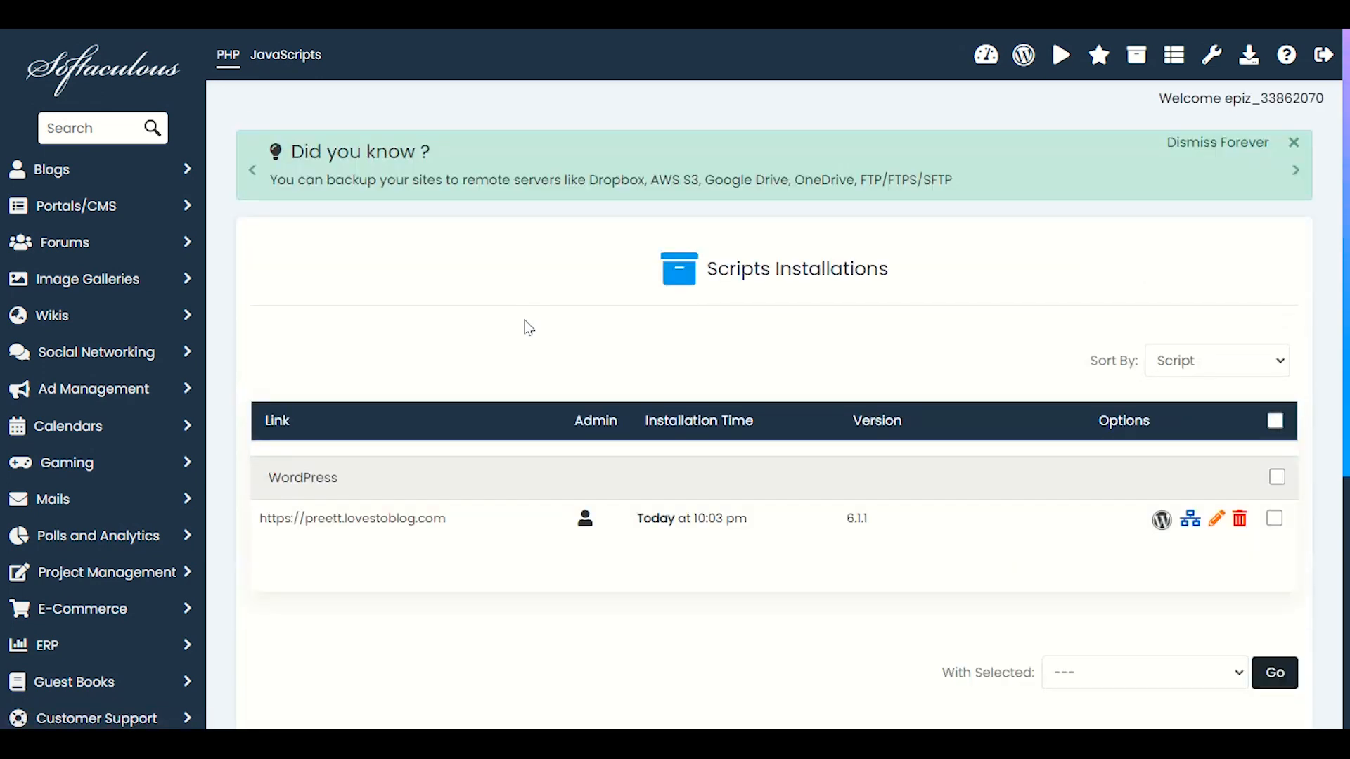
scroll(539, 324, down, 1)
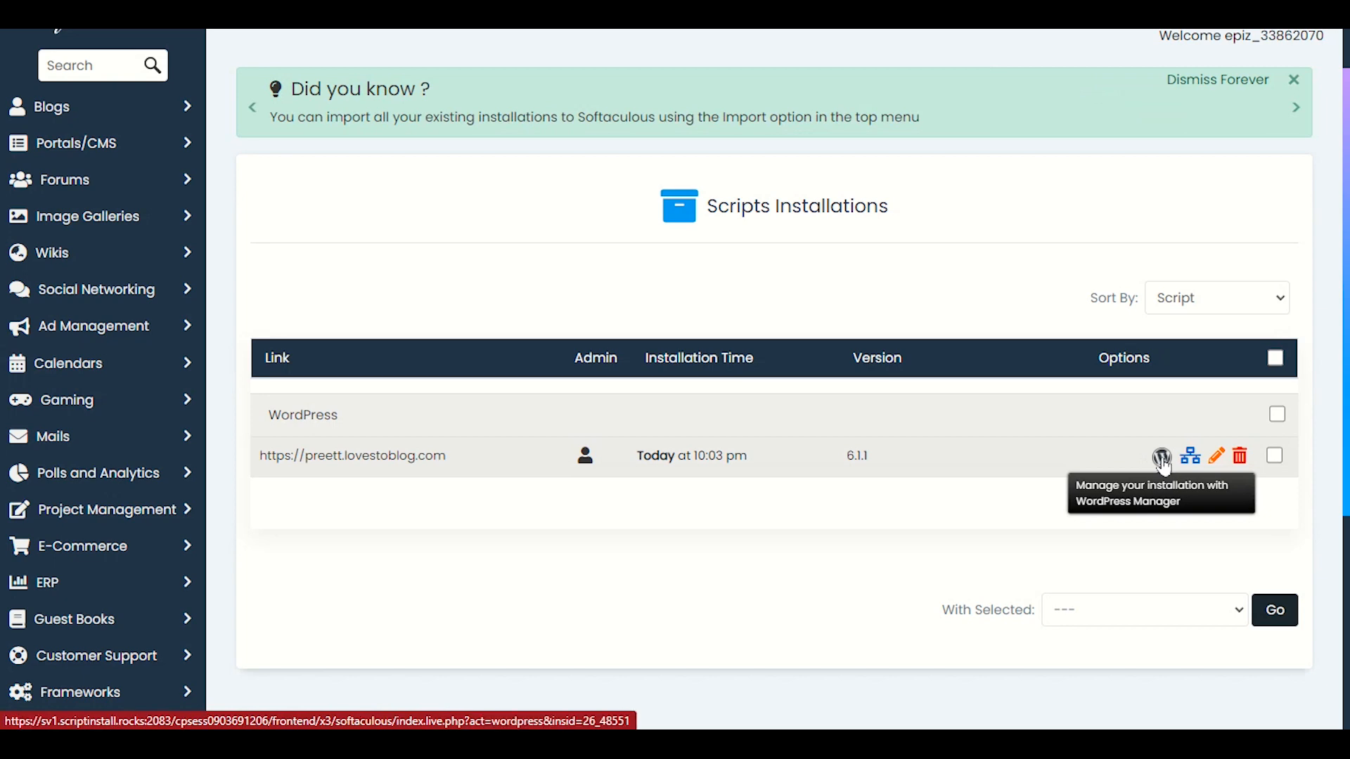
click(1162, 459)
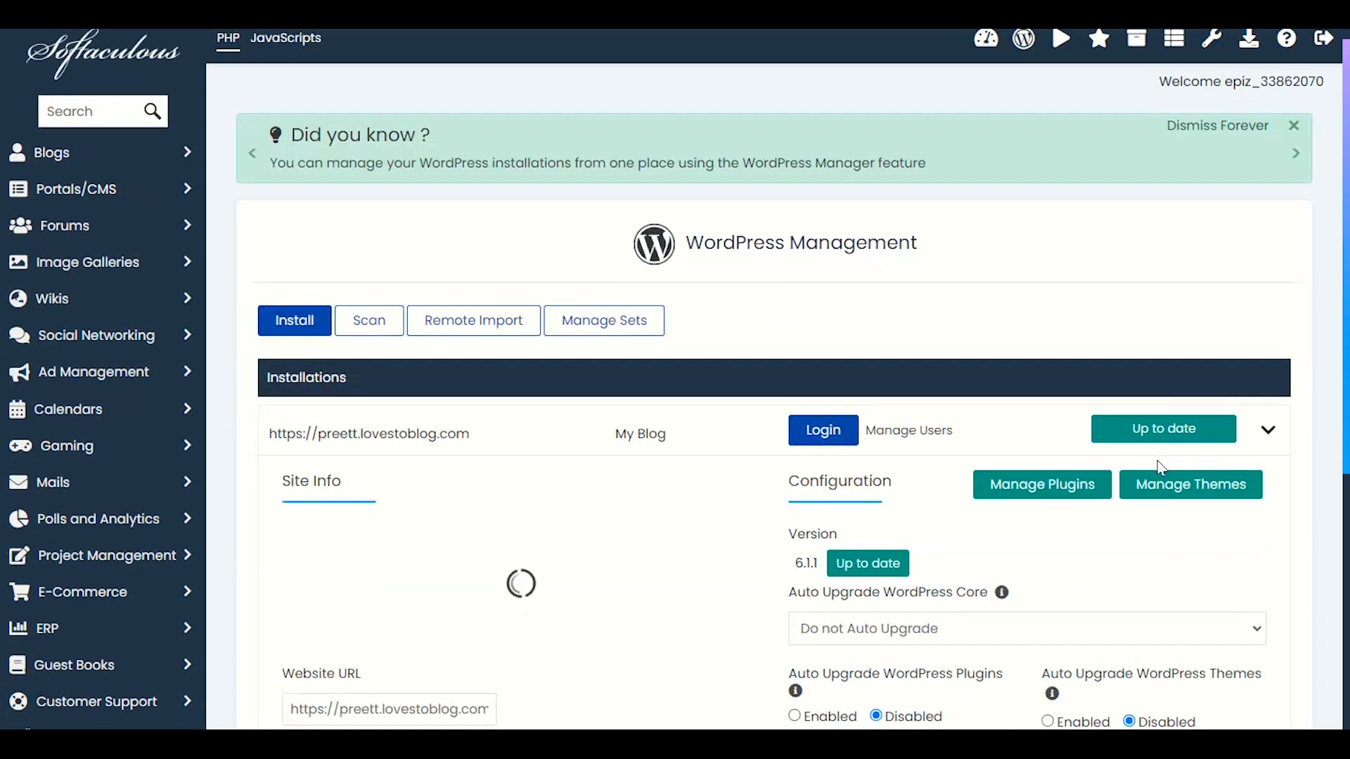
scroll(1160, 468, down, 4)
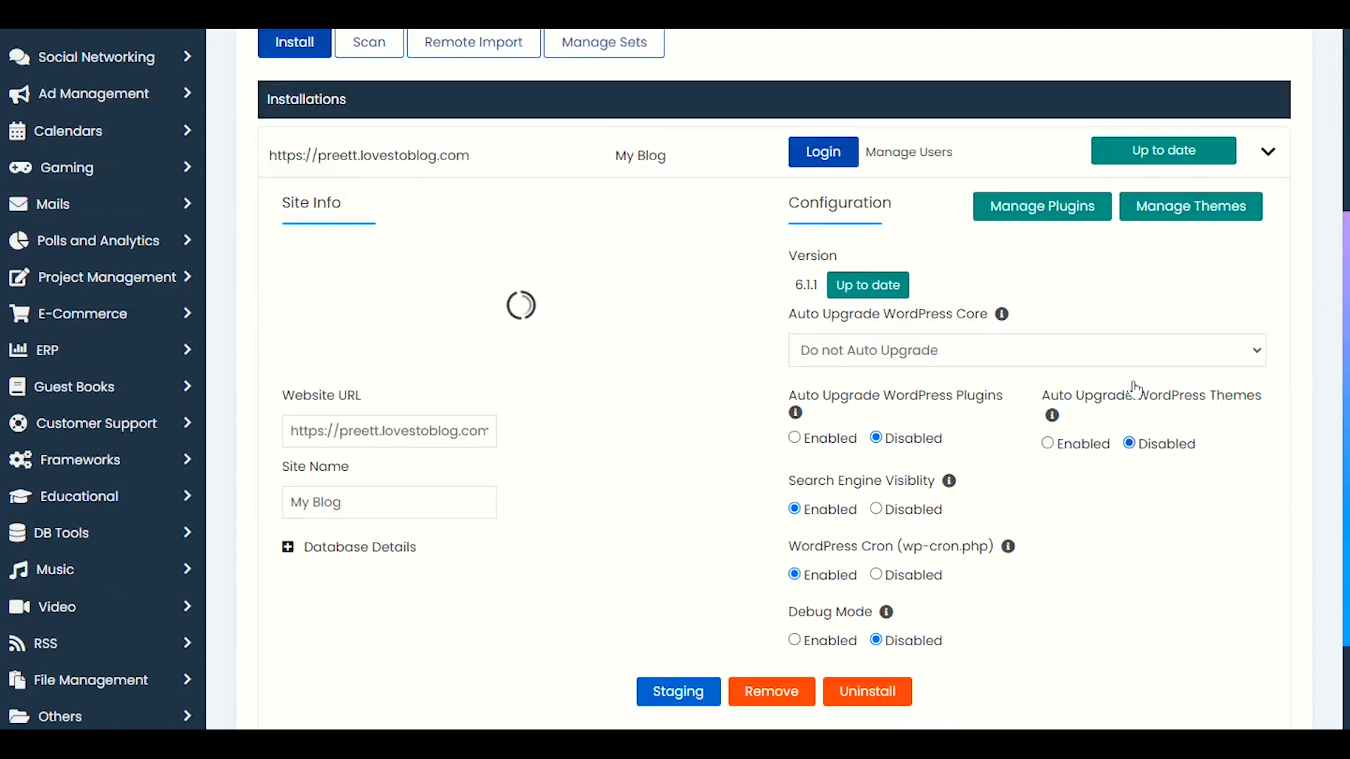
click(824, 156)
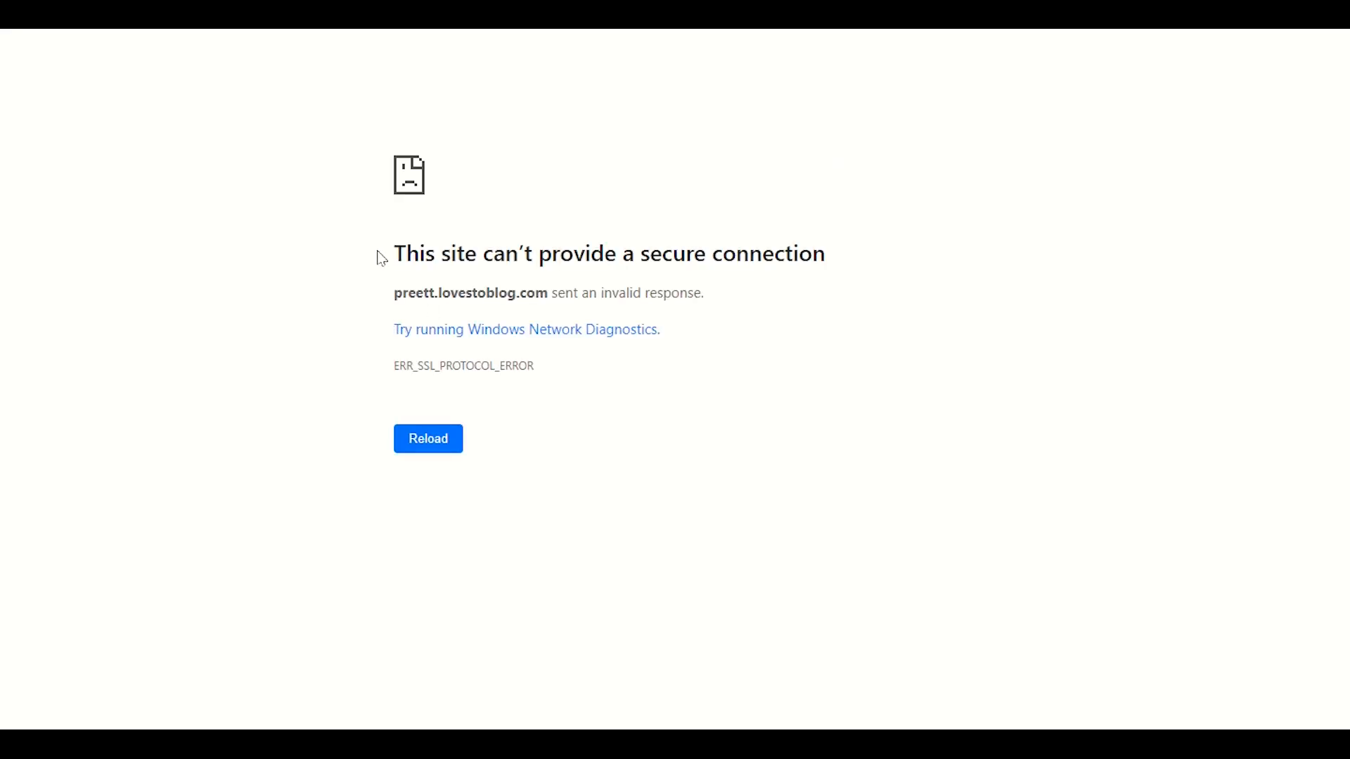
Copy the preett.lovestoblog.com address and load it in a new Chrome incognito window
drag(395, 257, 833, 262)
click(835, 313)
click(1331, 18)
mouse_move(1155, 99)
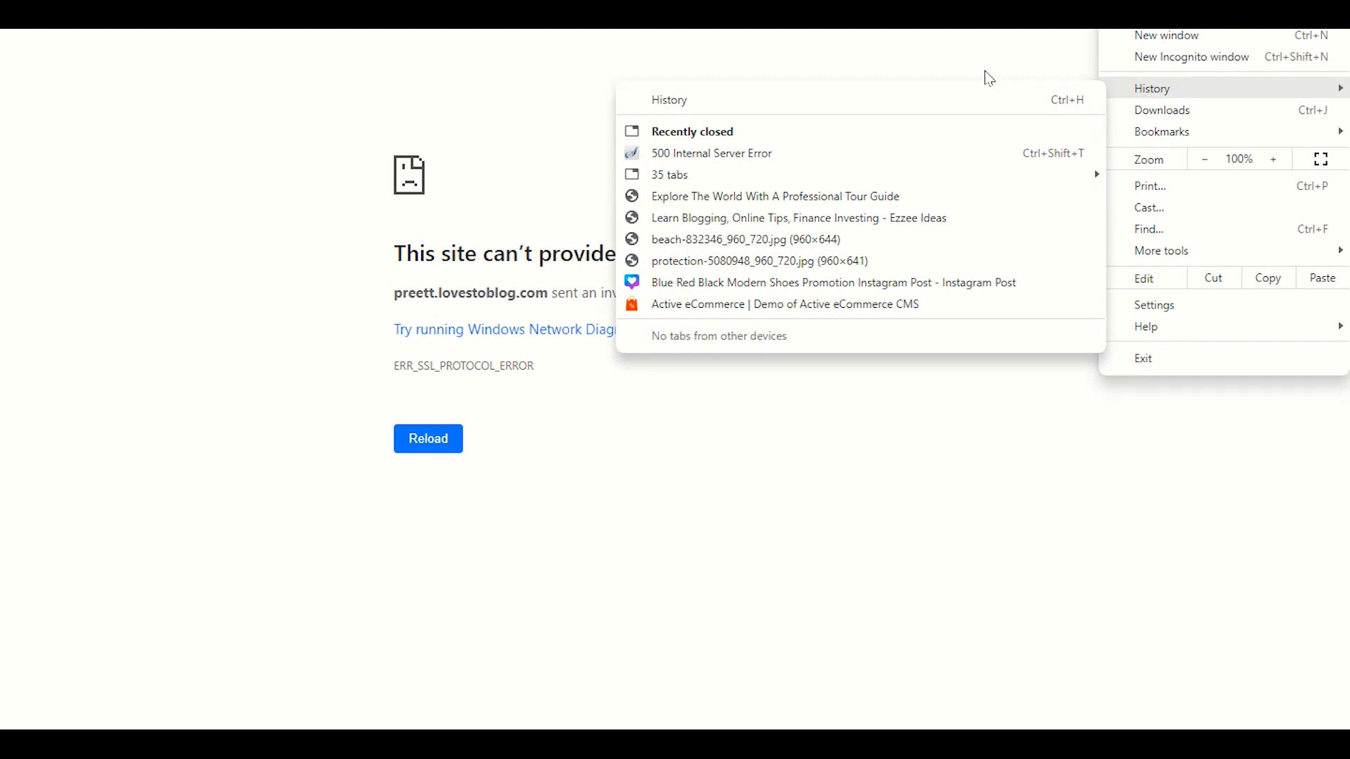
click(664, 32)
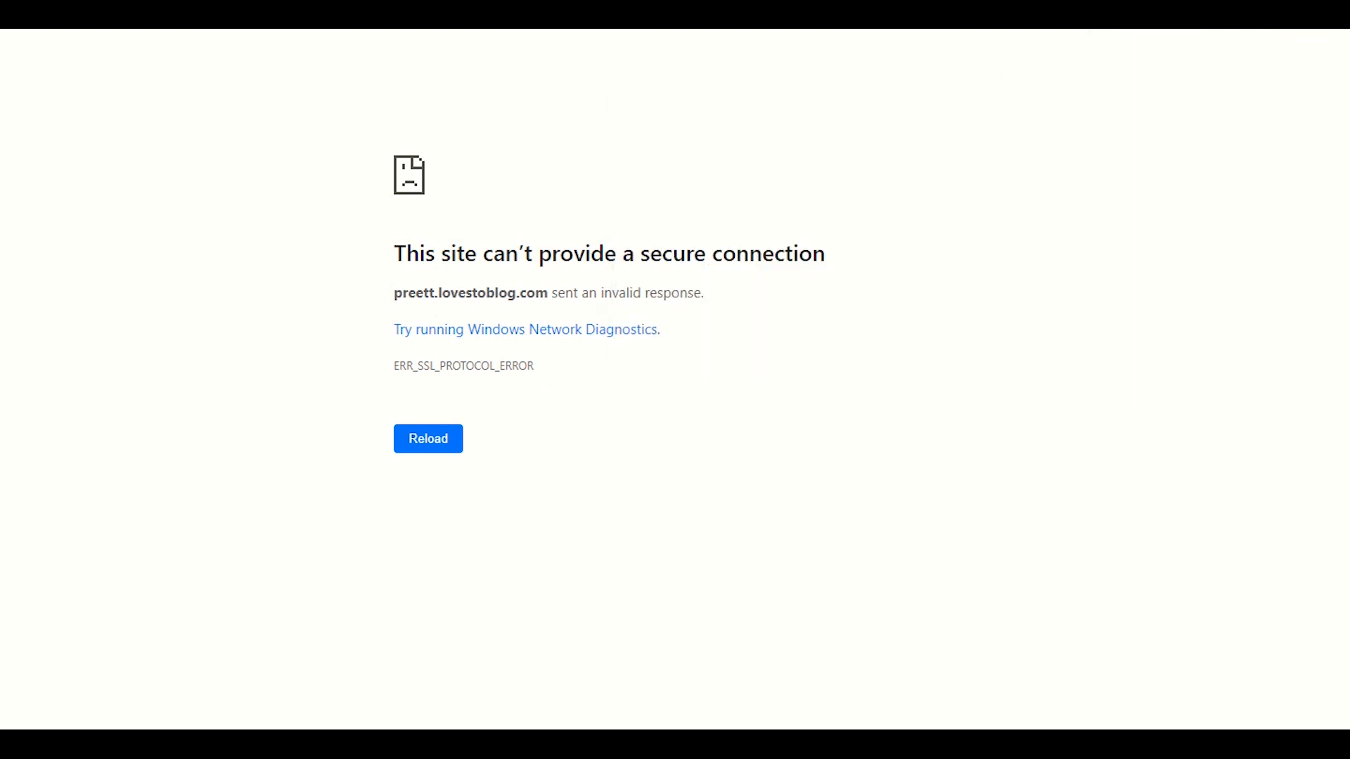
right_click(220, 17)
click(299, 82)
key(alt+f)
click(1290, 61)
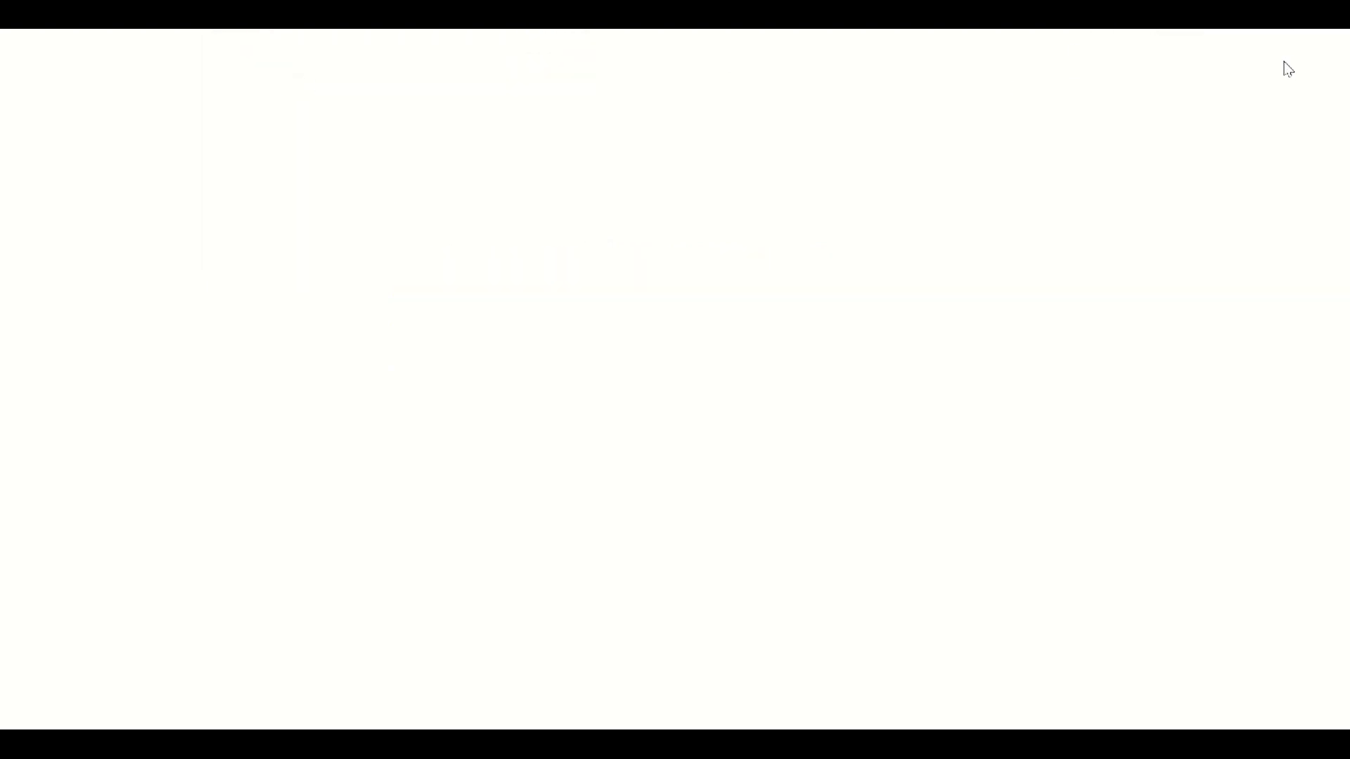
text(https://pinetoolsblog.com/)
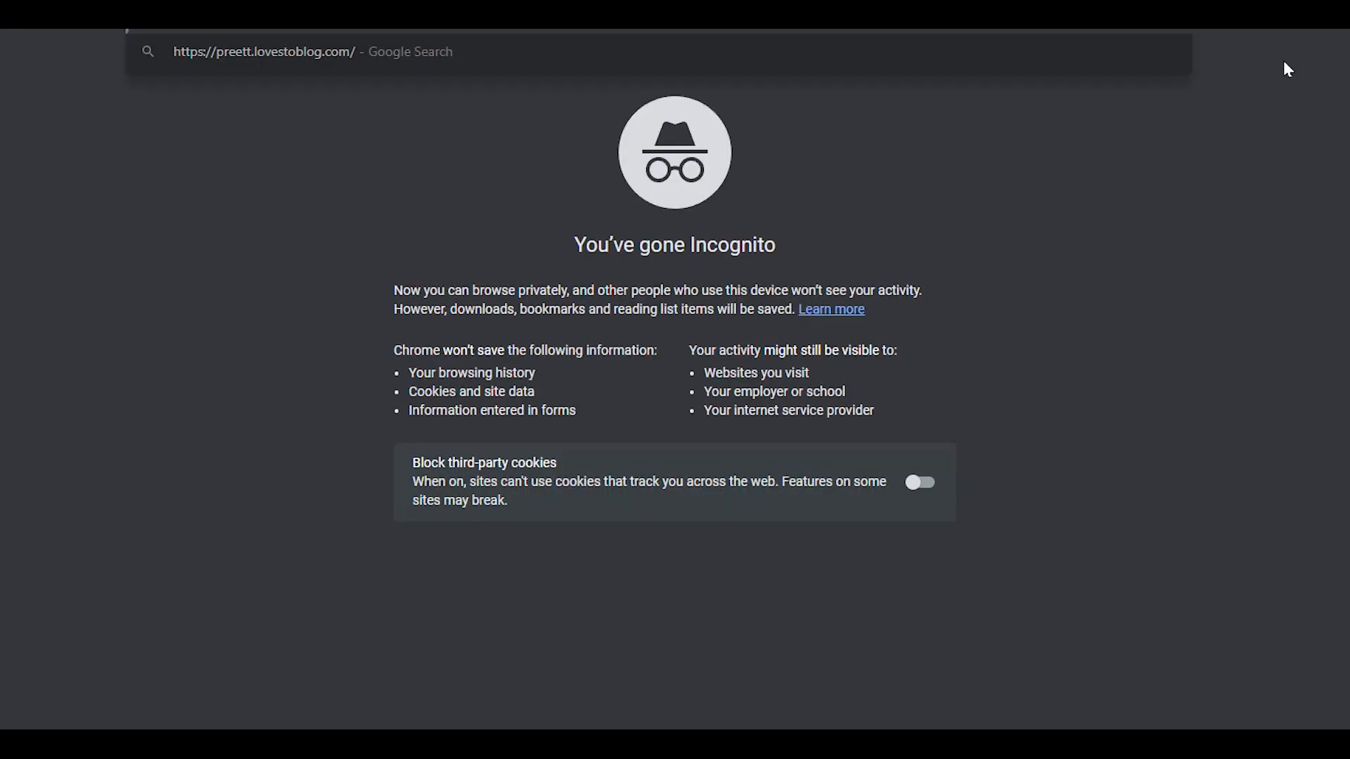
key(Return)
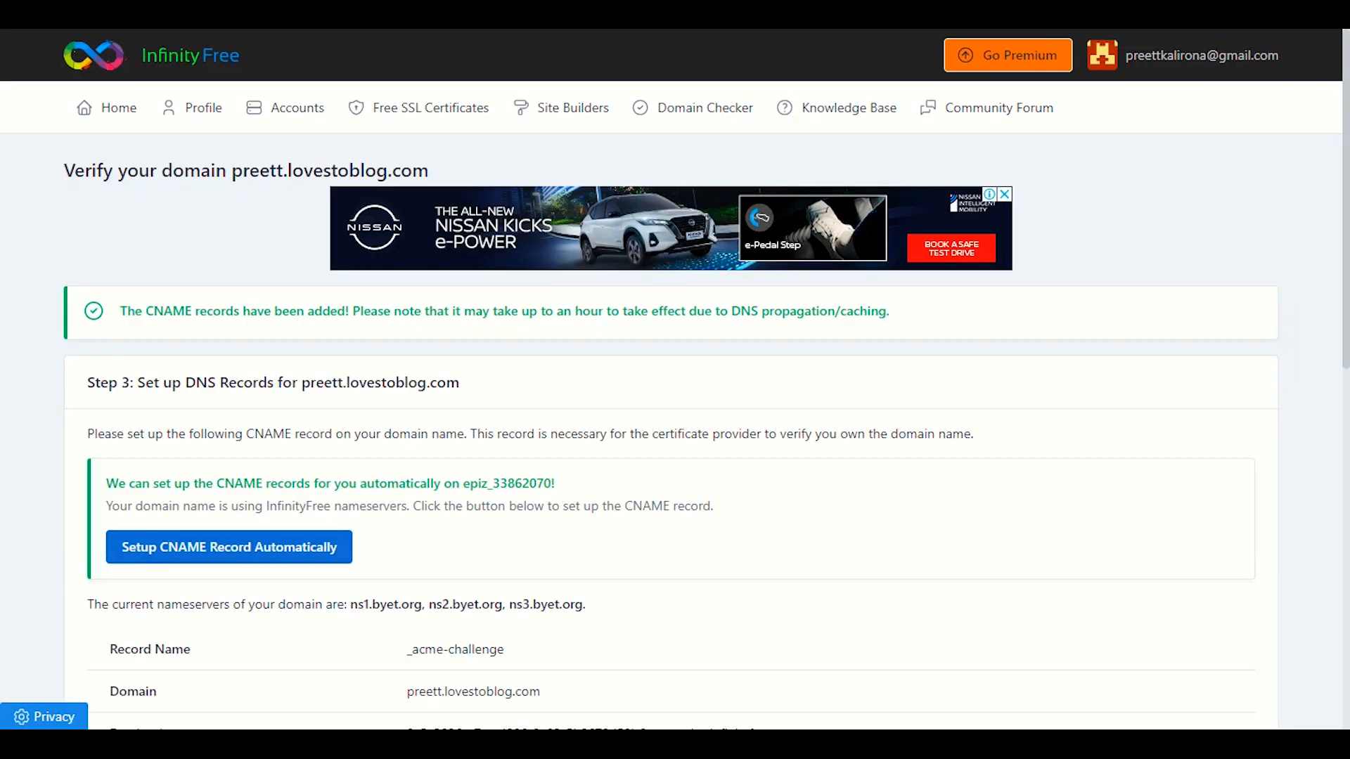
Request automatic CNAME setup for preett.lovestoblog.com and review the verification record table
scroll(510, 400, down, 3)
click(301, 374)
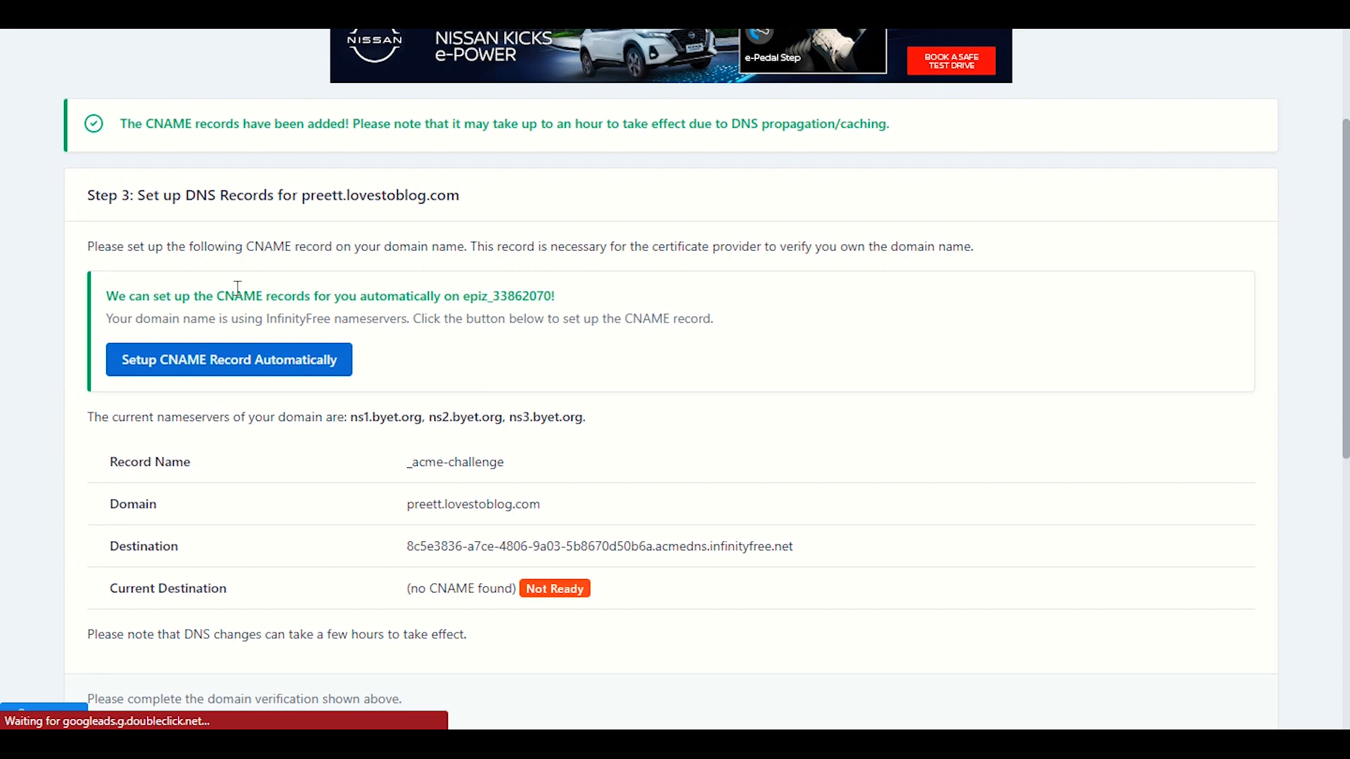
scroll(240, 296, down, 1)
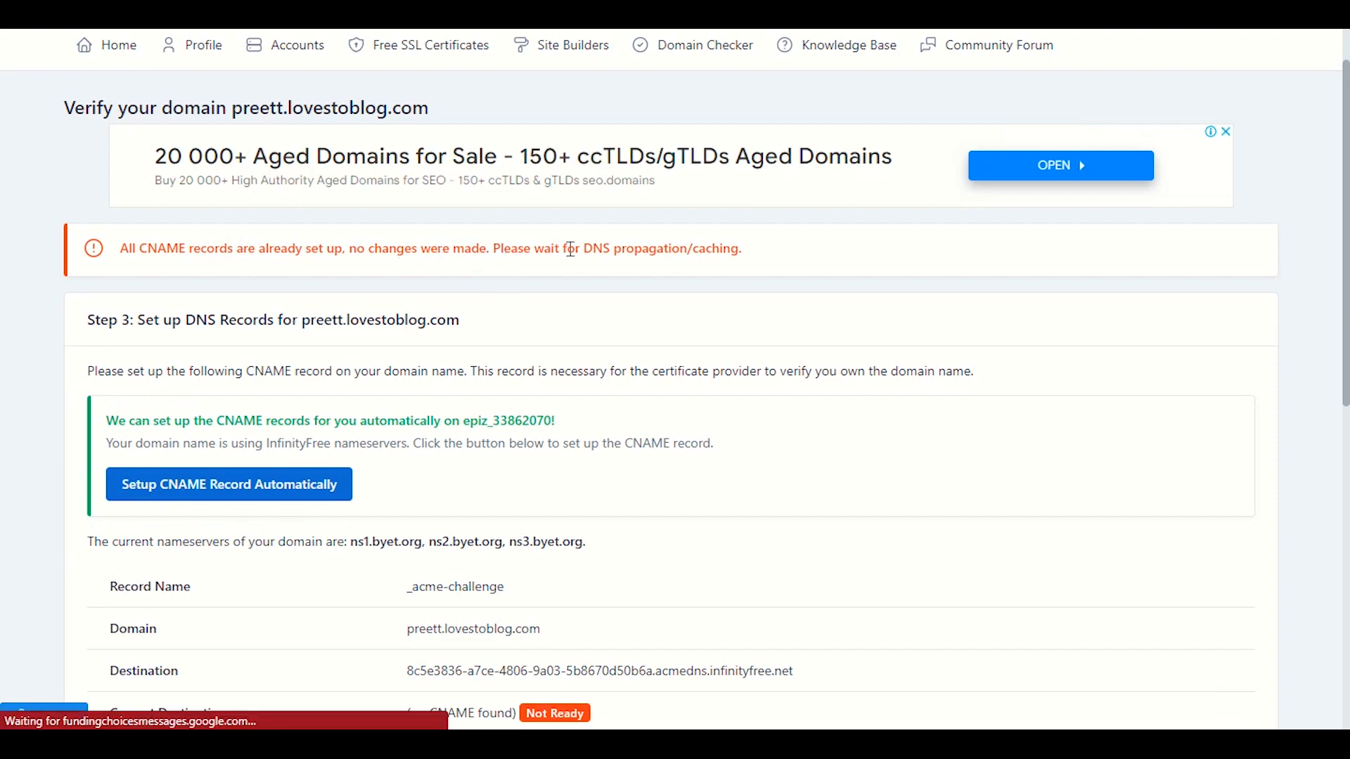
scroll(741, 281, down, 4)
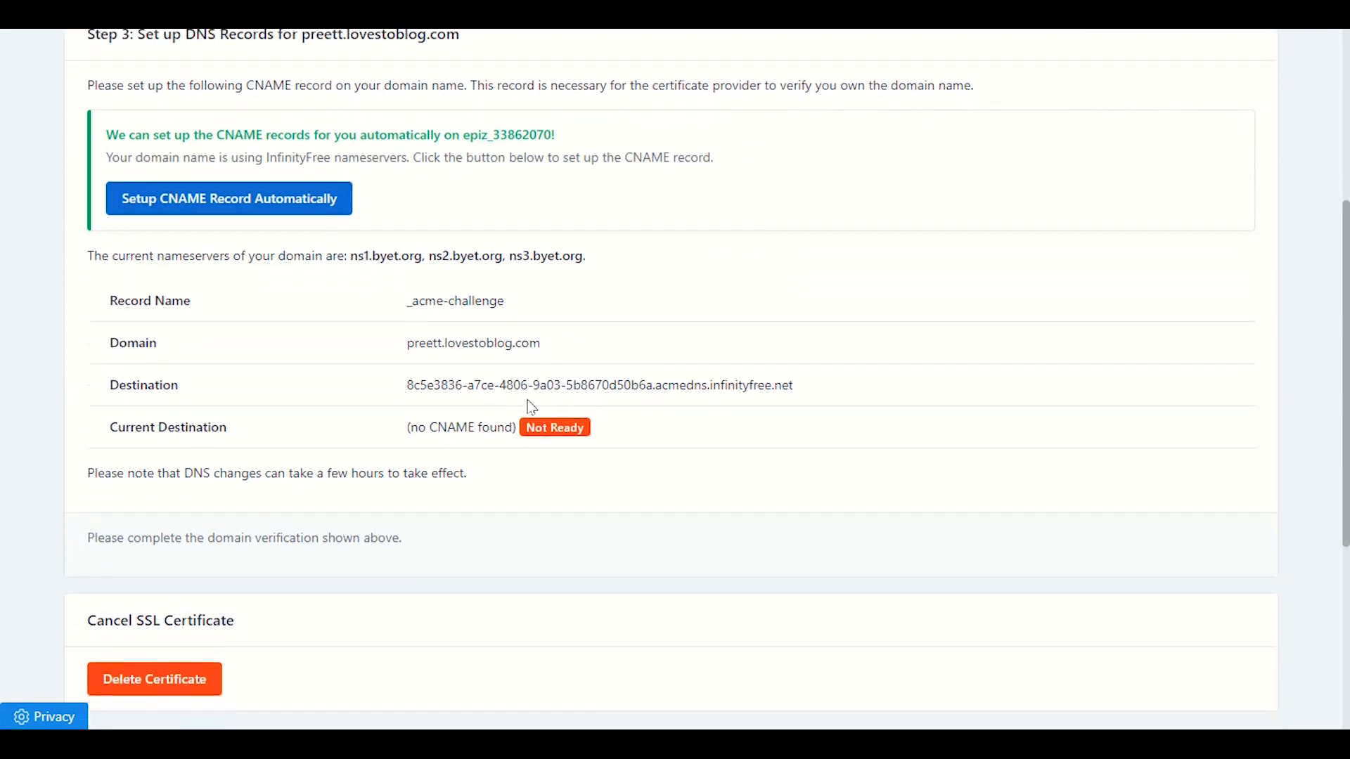
scroll(531, 406, down, 5)
scroll(627, 442, up, 5)
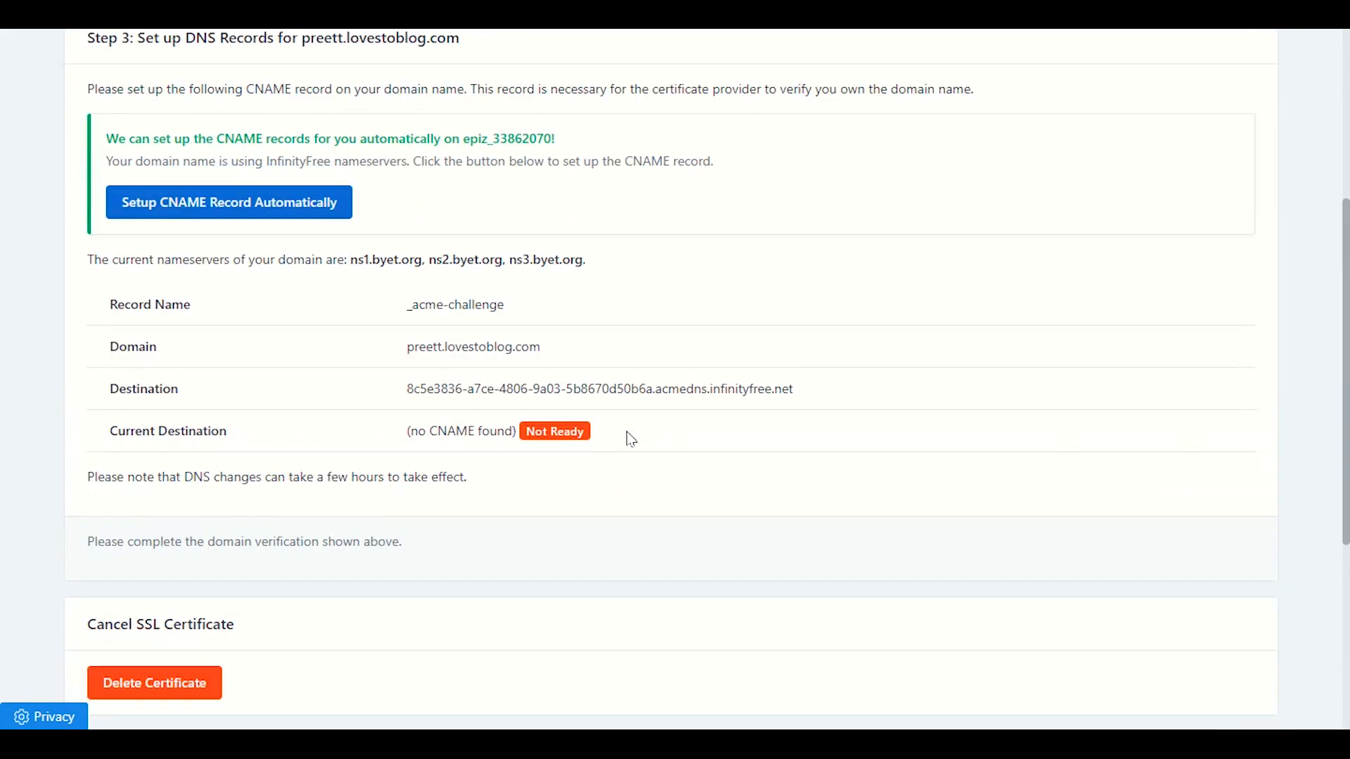
scroll(631, 439, up, 5)
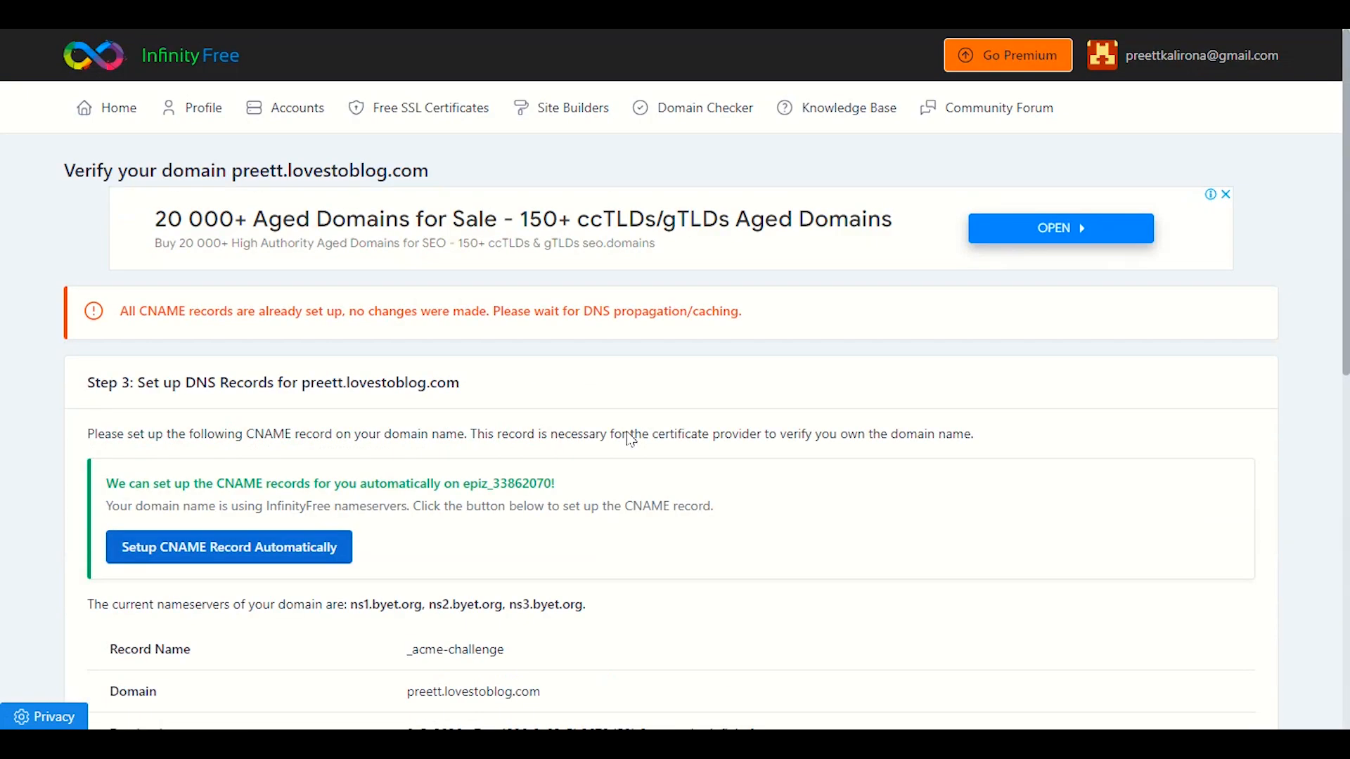
Reload the Free SSL Certificates list and check the preett.lovestoblog.com certificate, still Draft
click(436, 119)
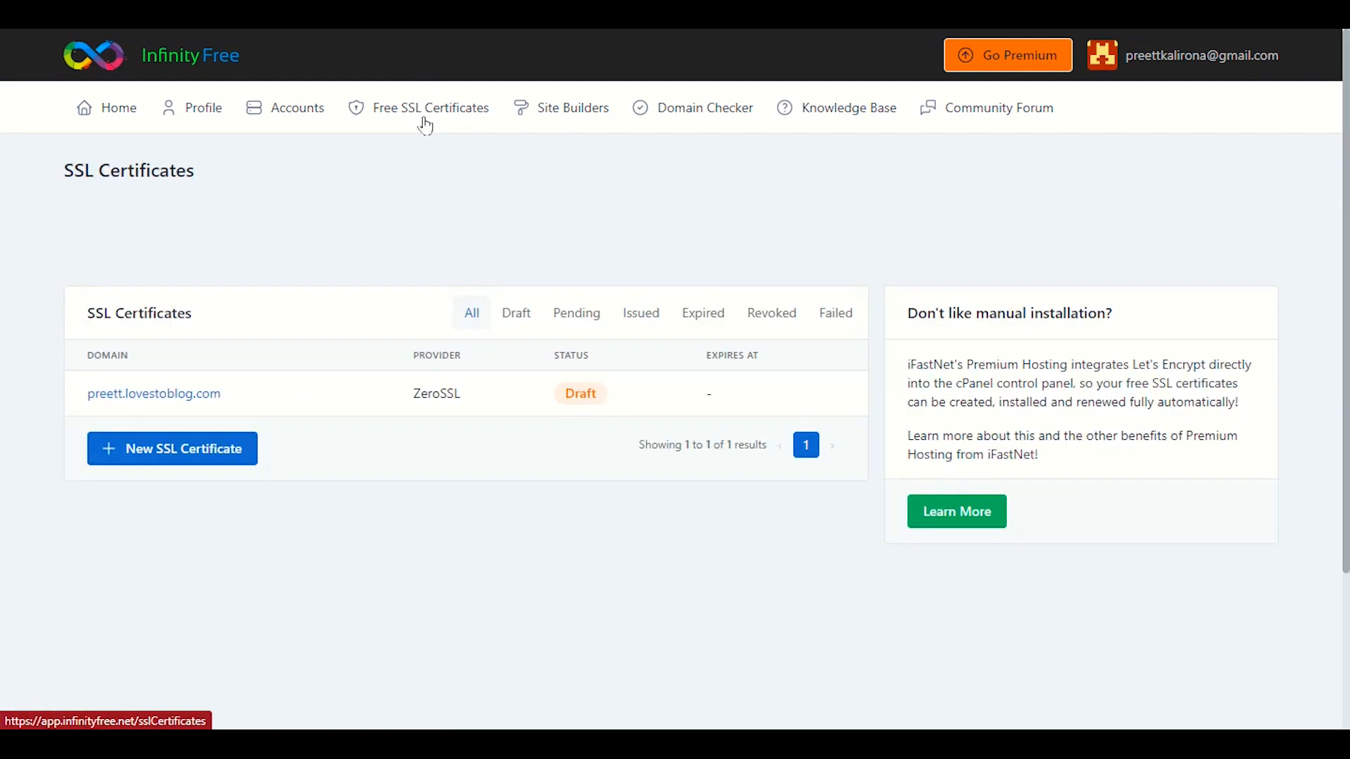
click(426, 123)
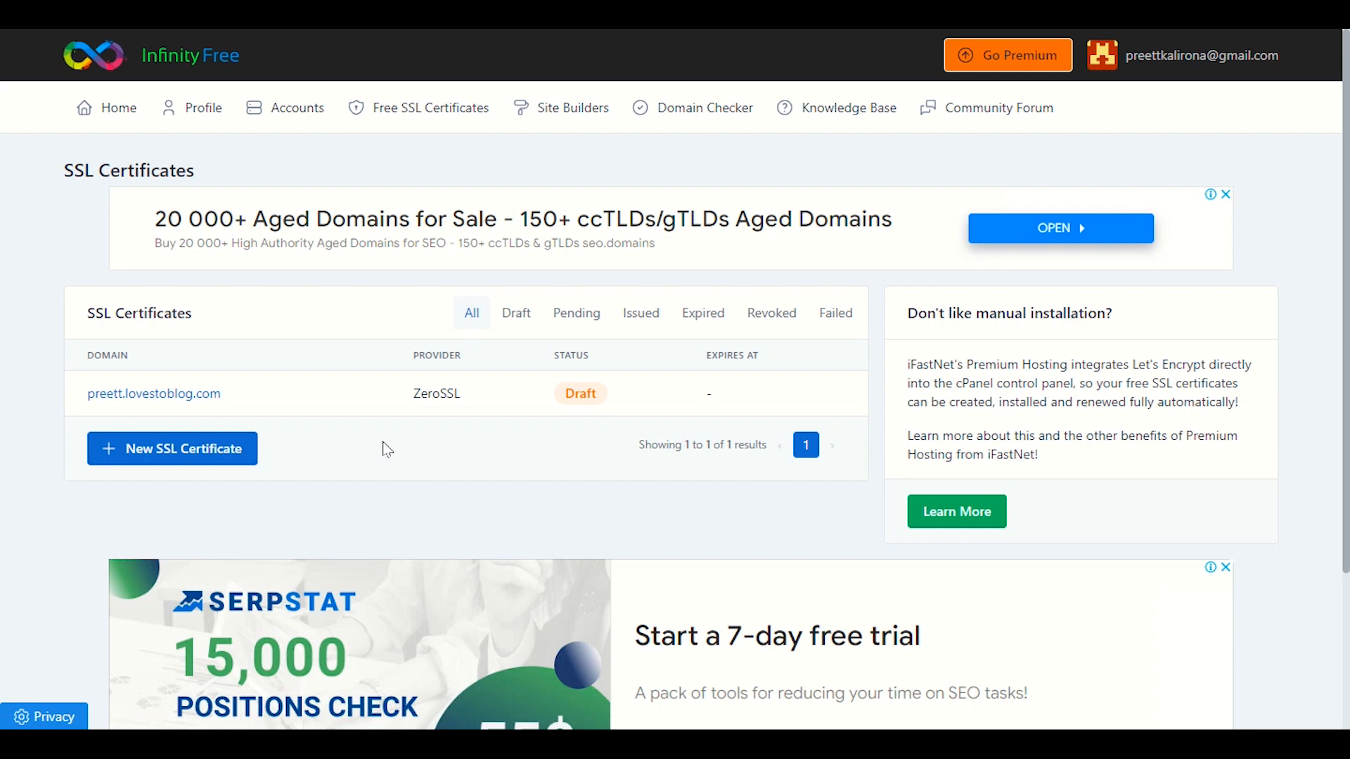
scroll(388, 450, down, 5)
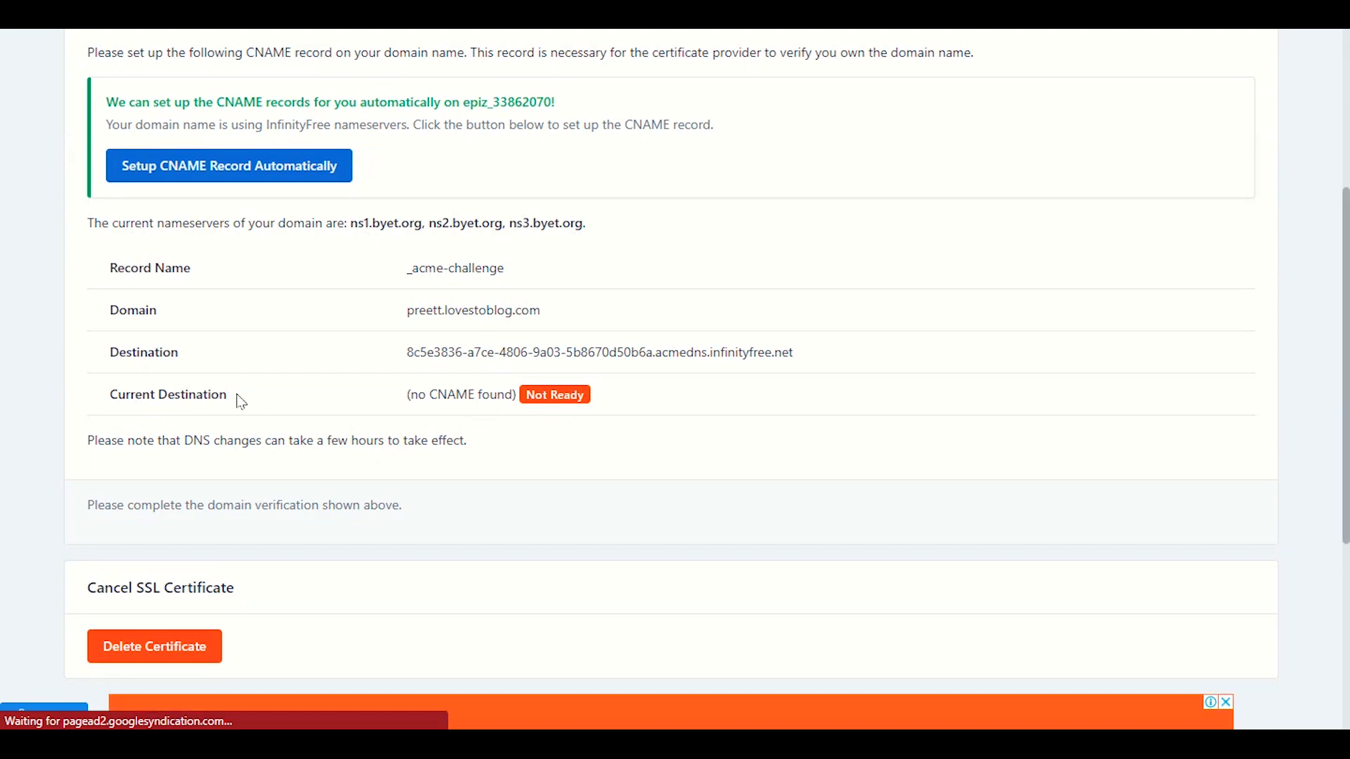
scroll(587, 498, up, 5)
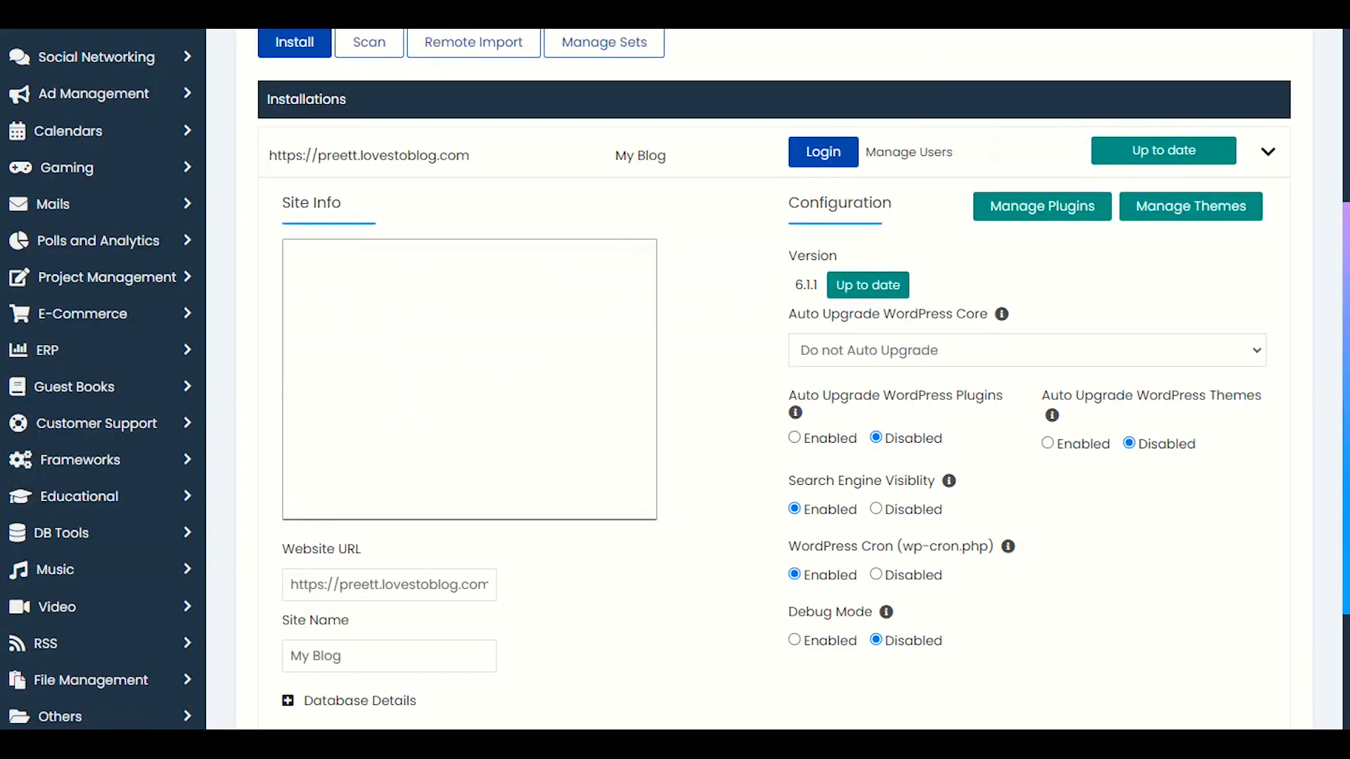
Reload the WordPress management page and look over its details
right_click(940, 94)
click(973, 154)
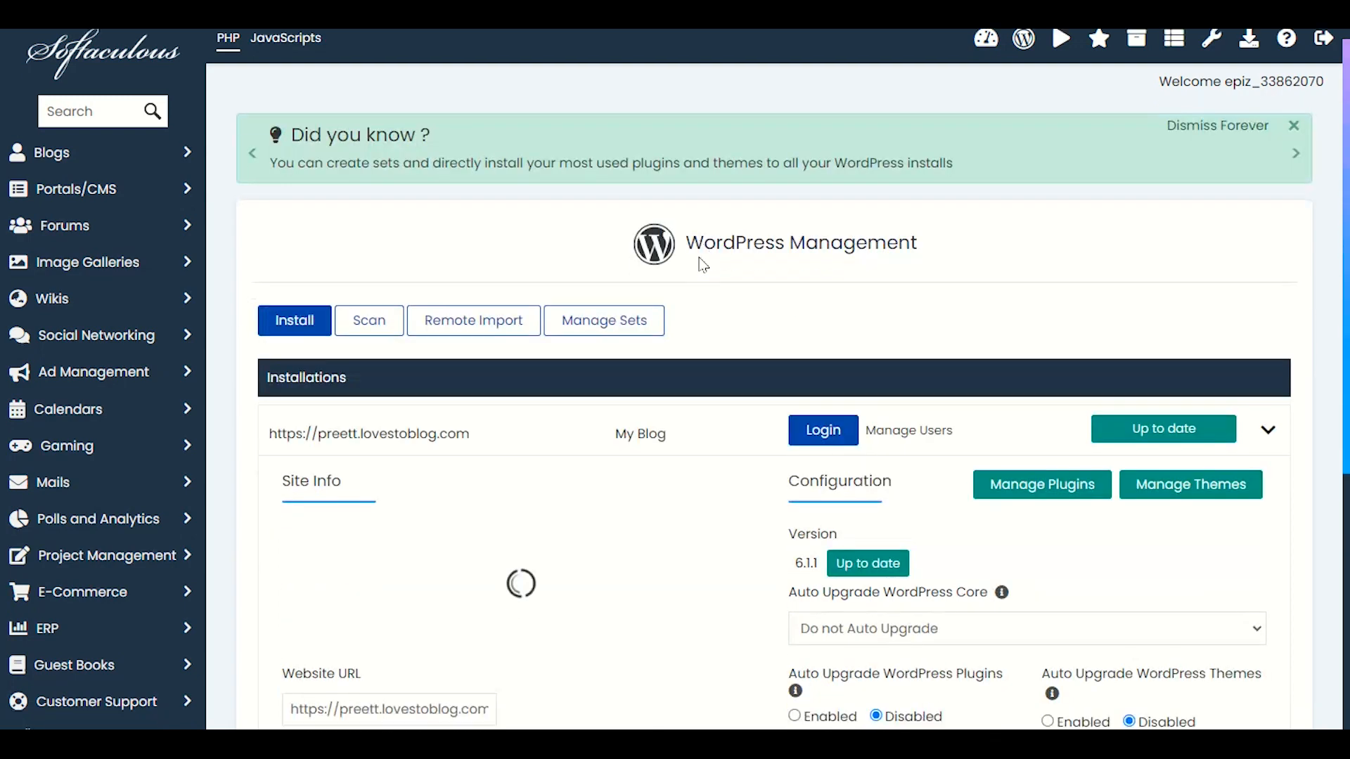
scroll(704, 265, down, 3)
scroll(735, 235, up, 3)
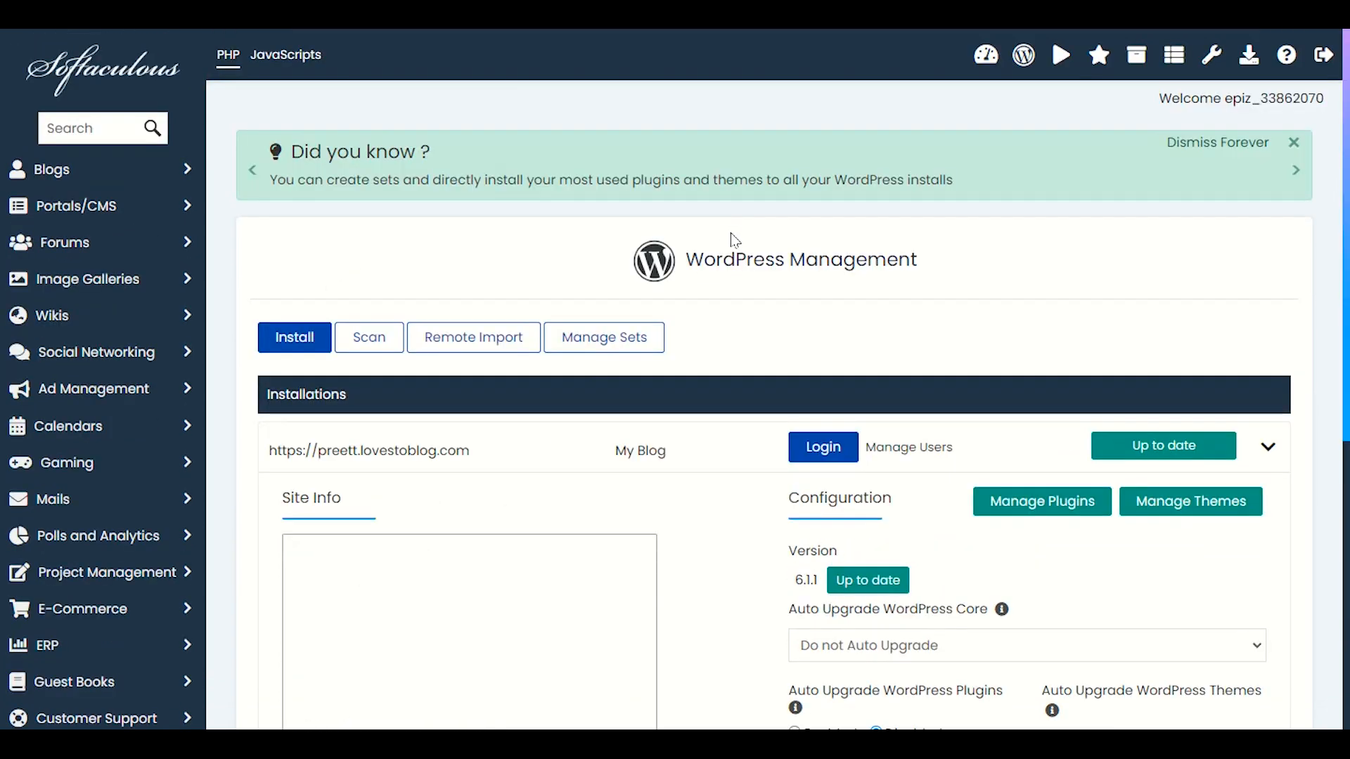
scroll(731, 233, down, 3)
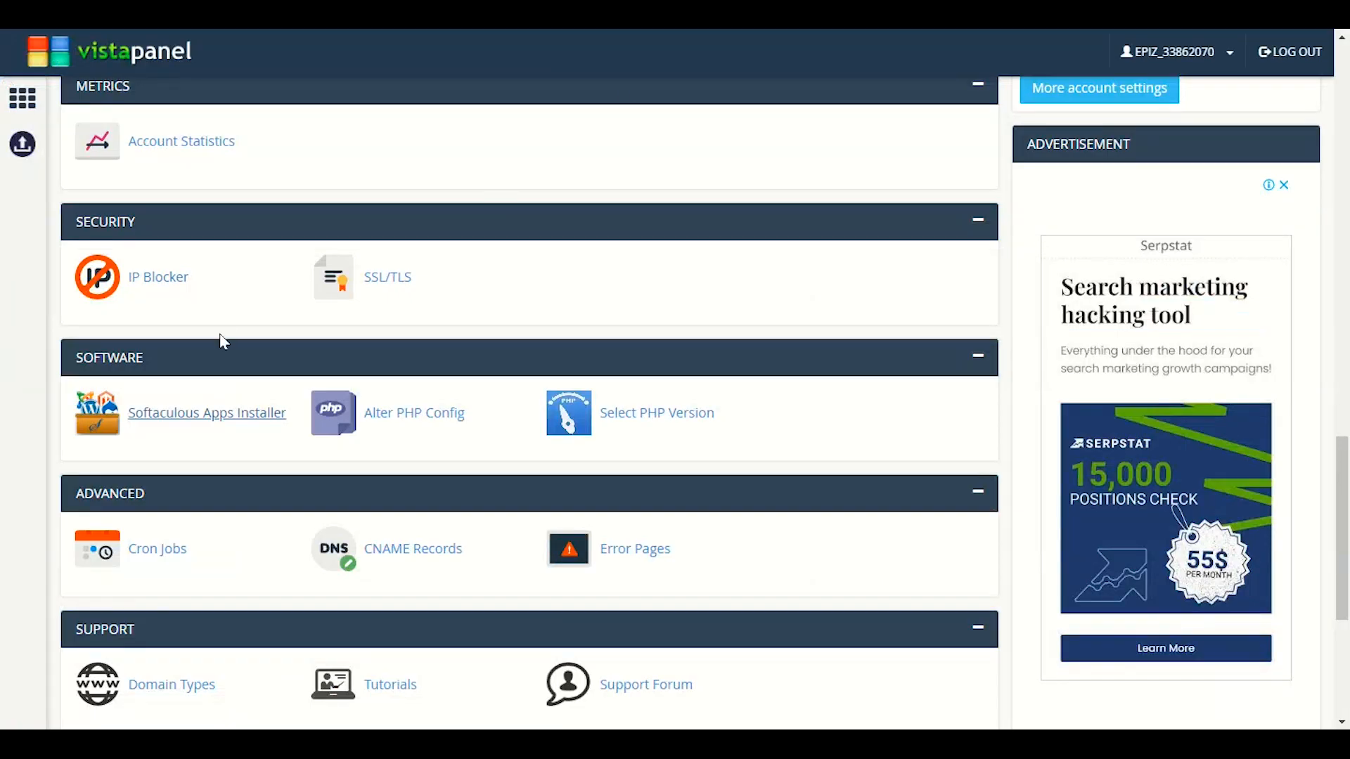
scroll(220, 352, up, 10)
scroll(223, 357, up, 8)
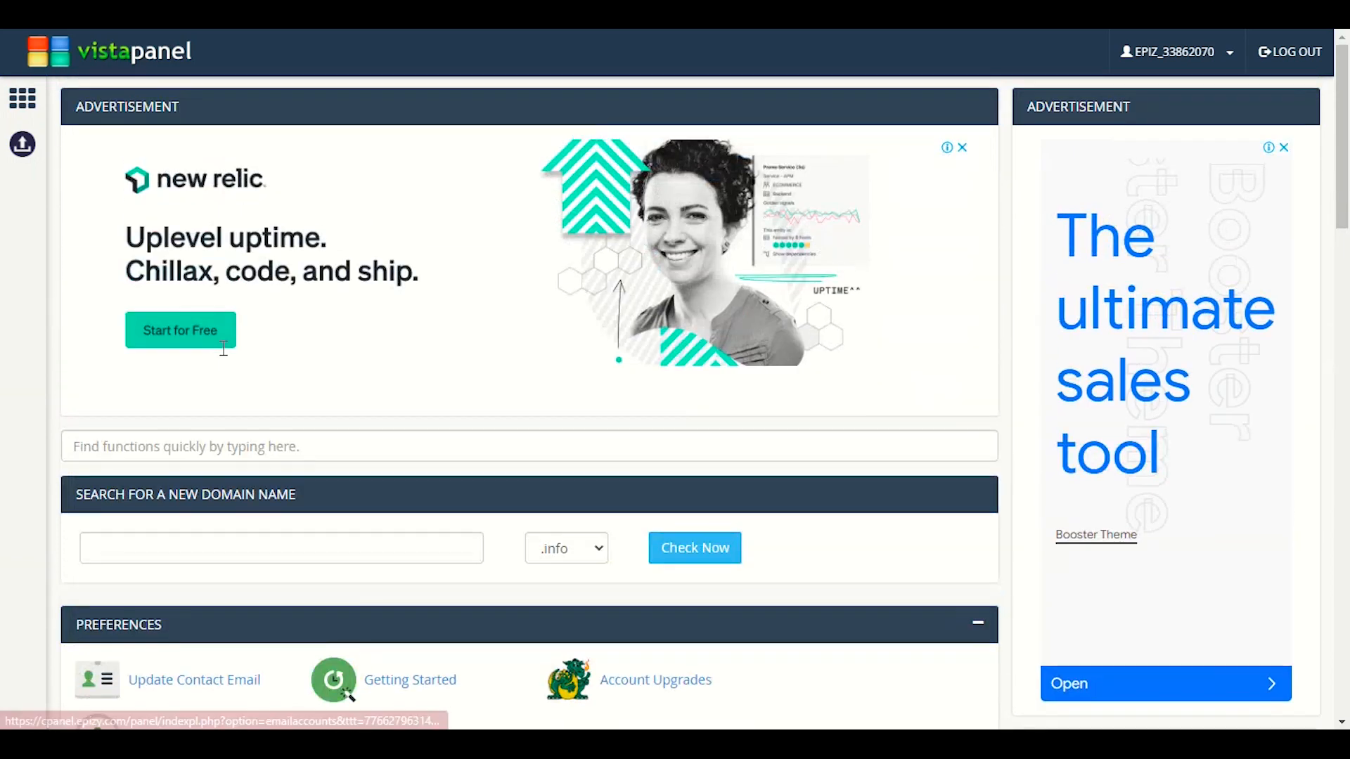
Open Softaculous Apps Installer from VistaPanel's Software section in a new tab
scroll(229, 326, down, 12)
scroll(229, 325, down, 6)
scroll(243, 320, up, 7)
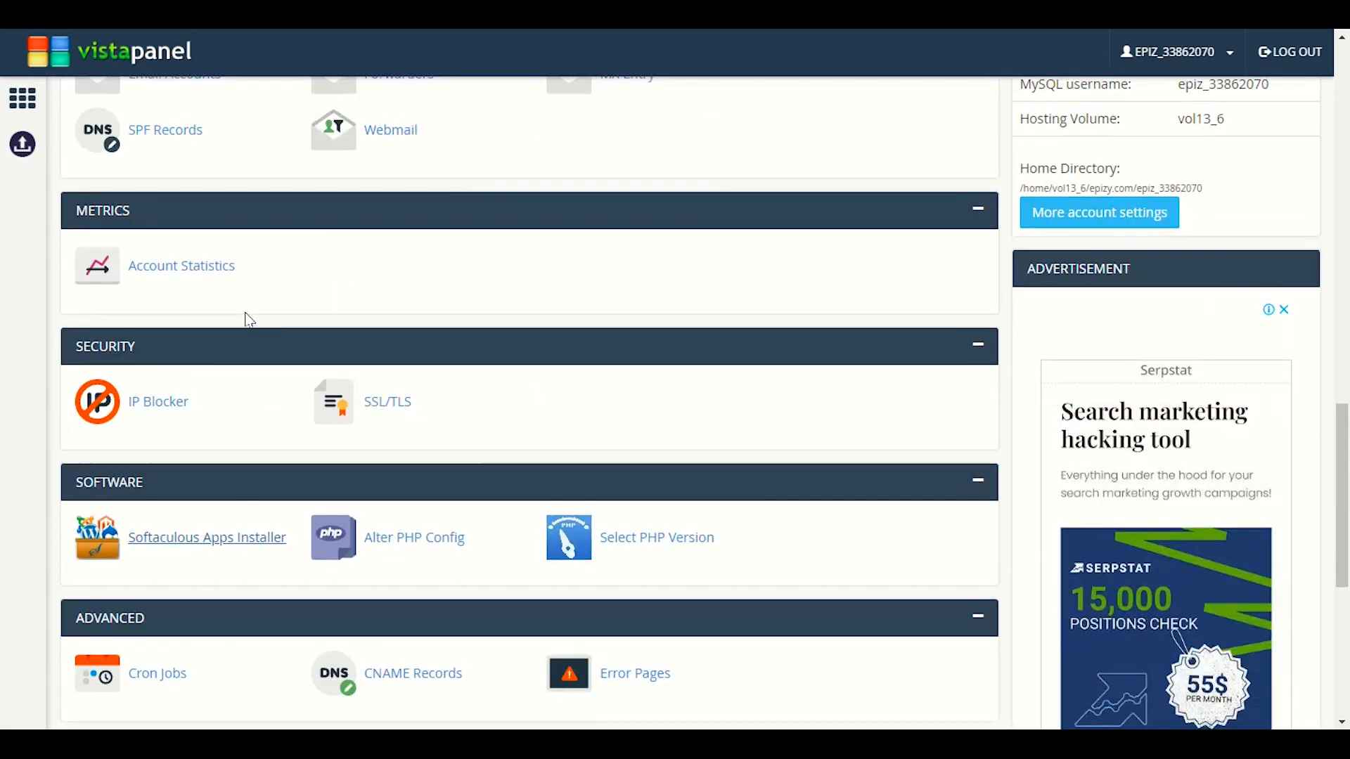
scroll(106, 456, down, 2)
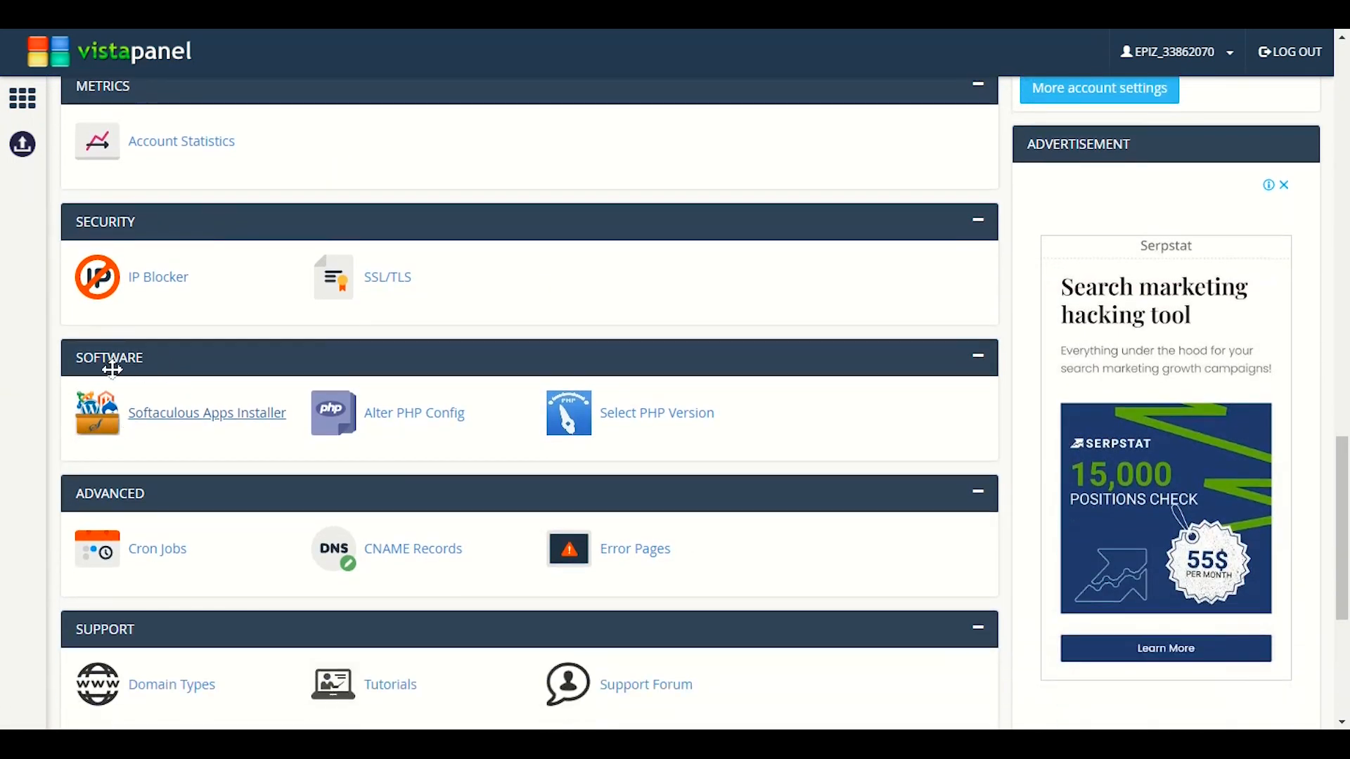
right_click(203, 421)
click(222, 430)
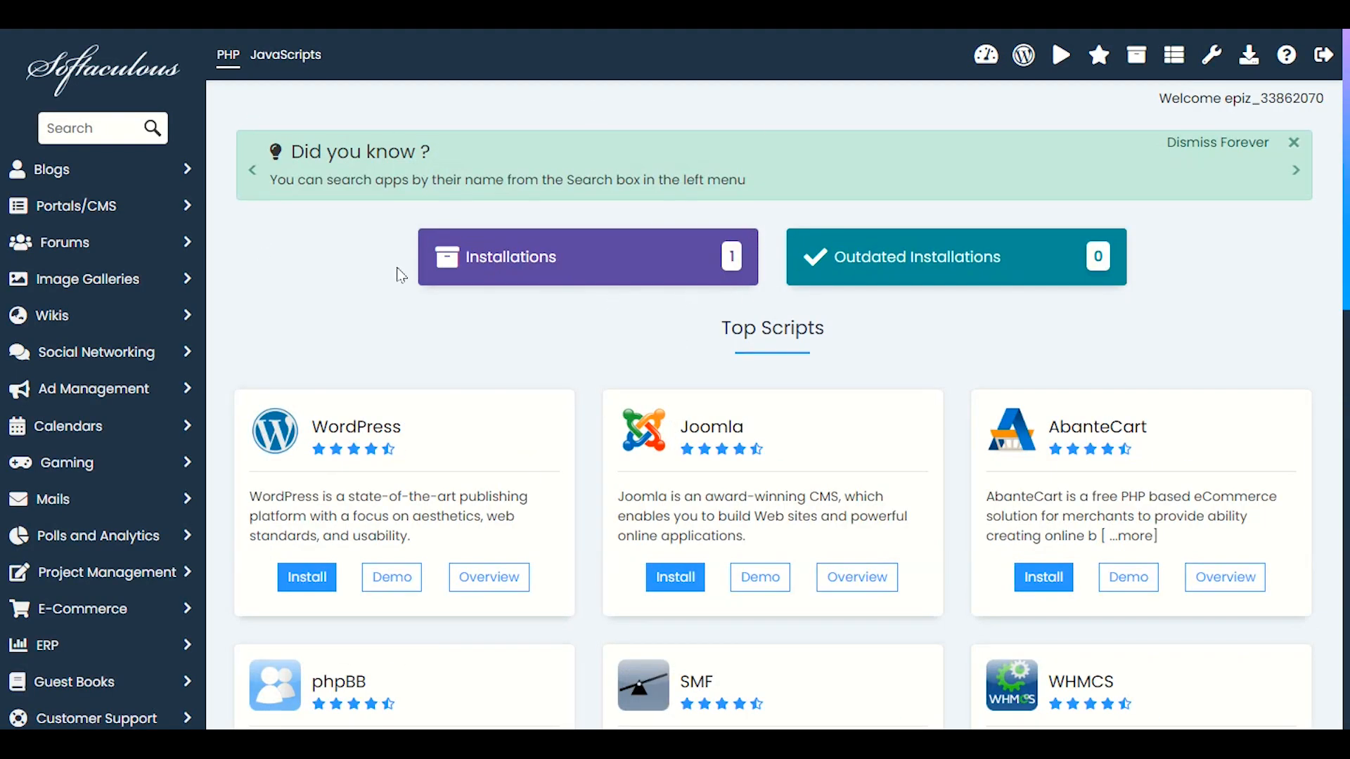
From the Softaculous installations list, attempt the WordPress admin login for preett.lovestoblog.com
click(513, 262)
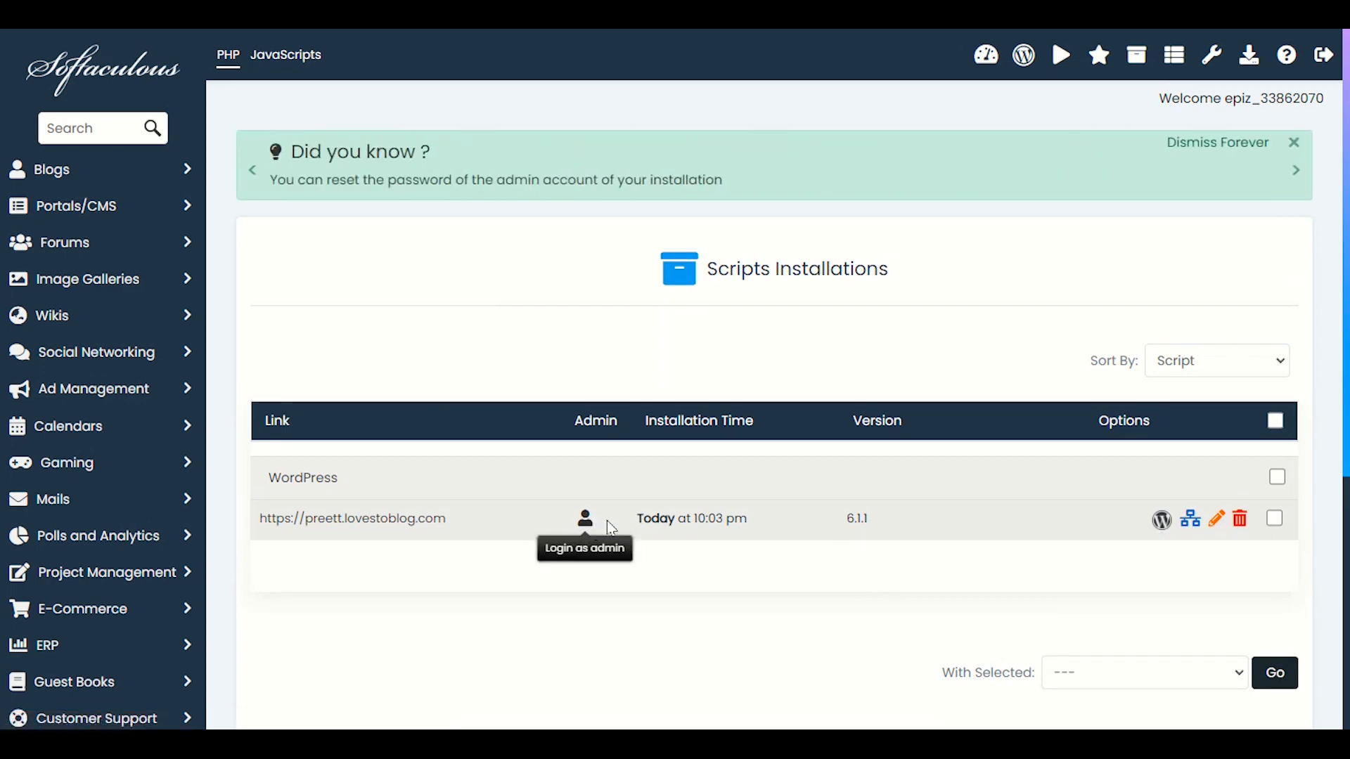
click(589, 524)
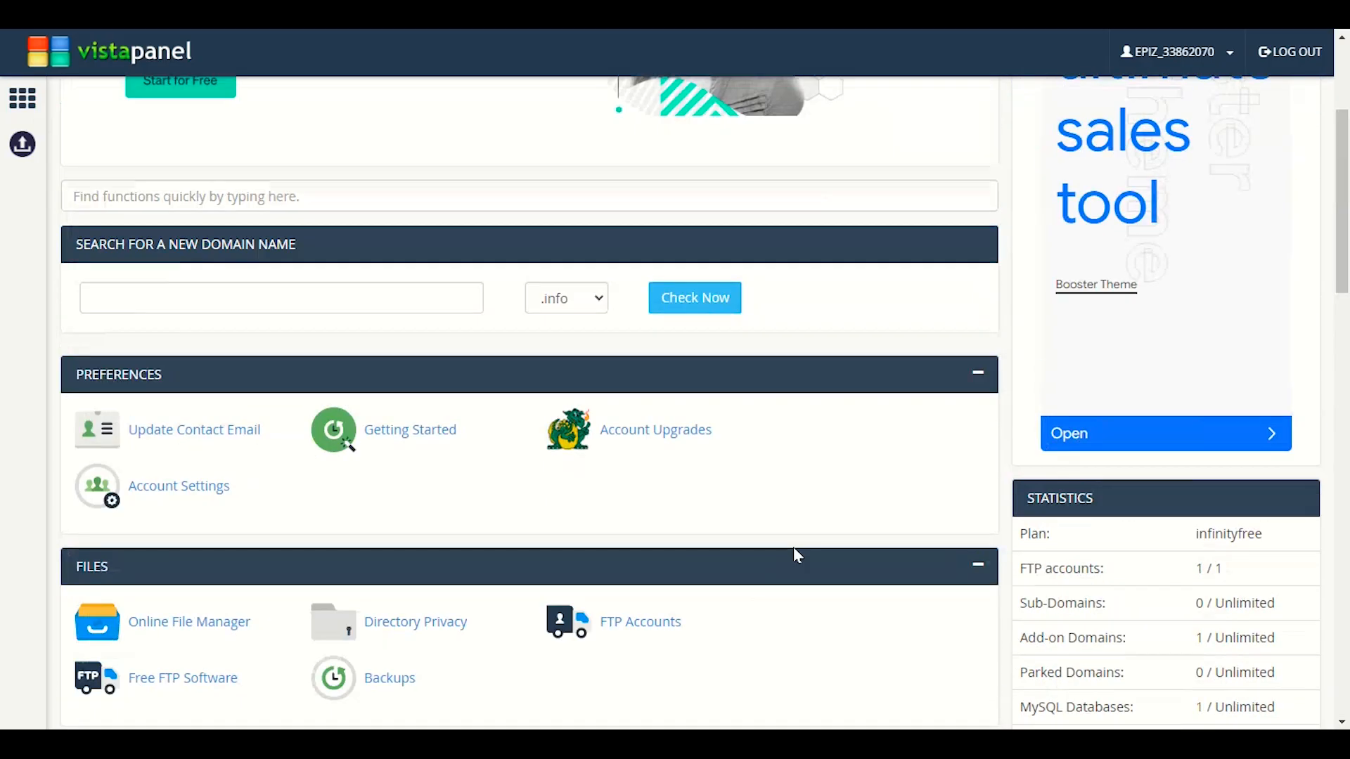
scroll(794, 556, up, 3)
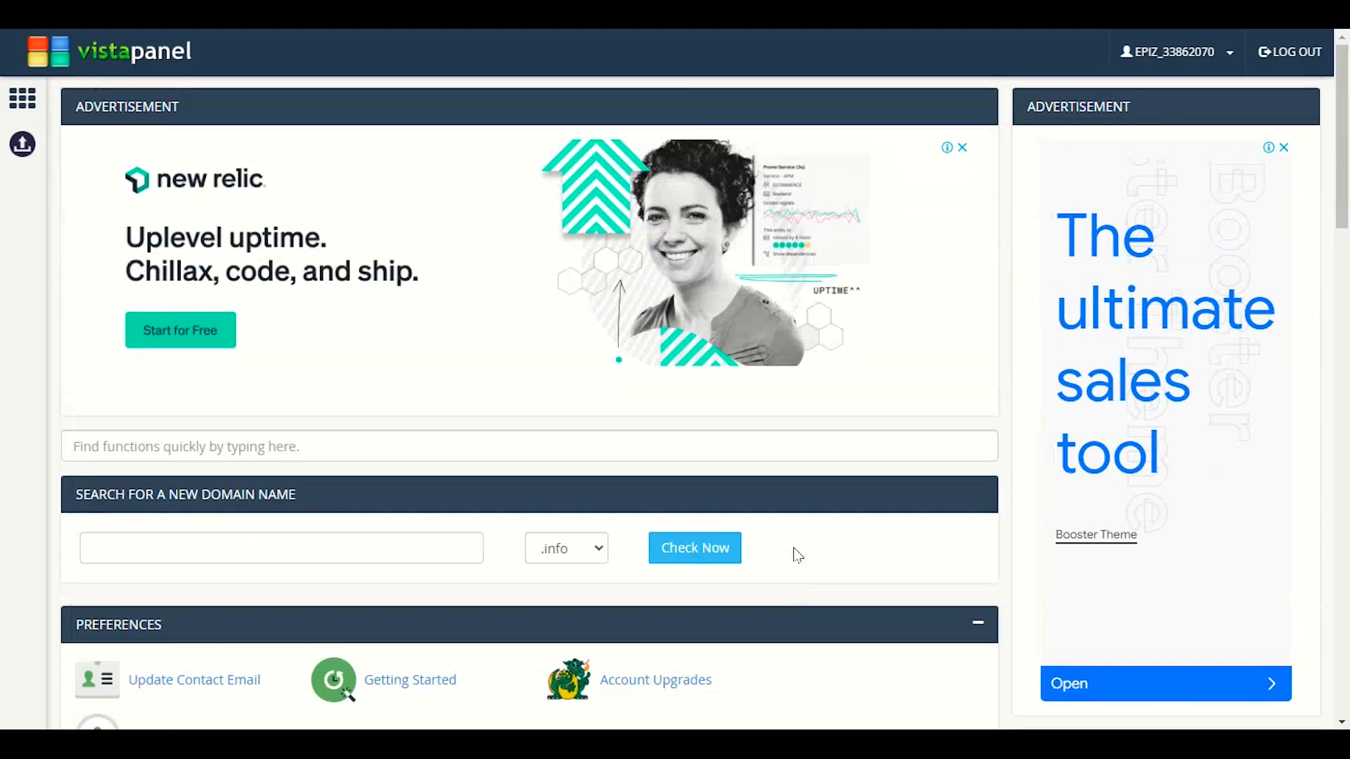